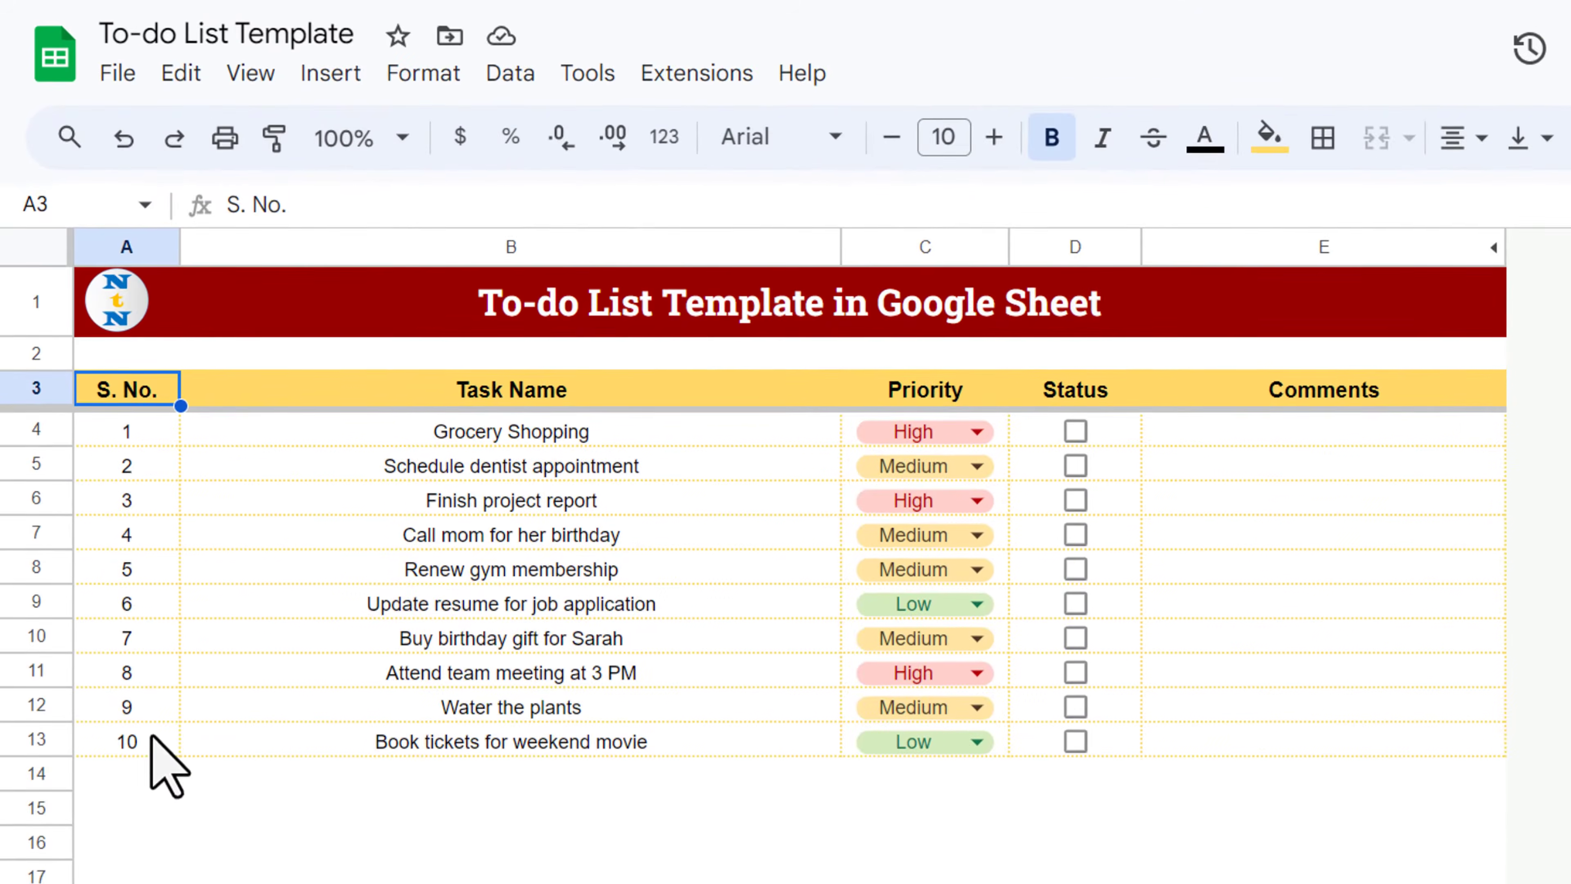
Mark the Grocery Shopping, Schedule dentist appointment and Renew gym membership tasks as completed in the Status column
{"action": "left_click", "coordinate": [561, 393]}
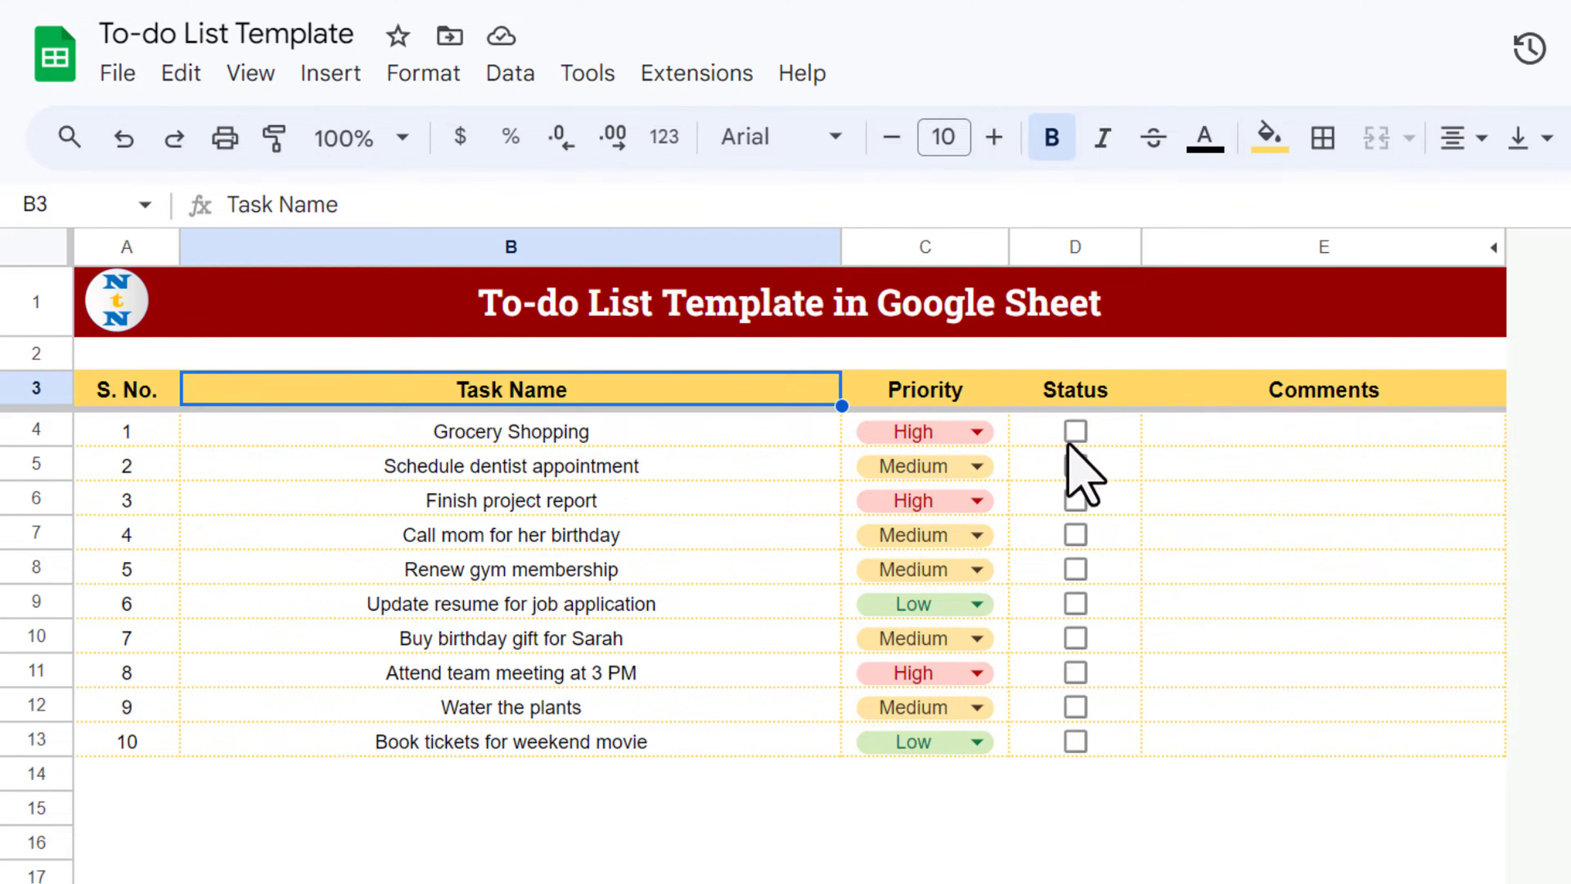
{"action": "left_click", "coordinate": [1079, 433]}
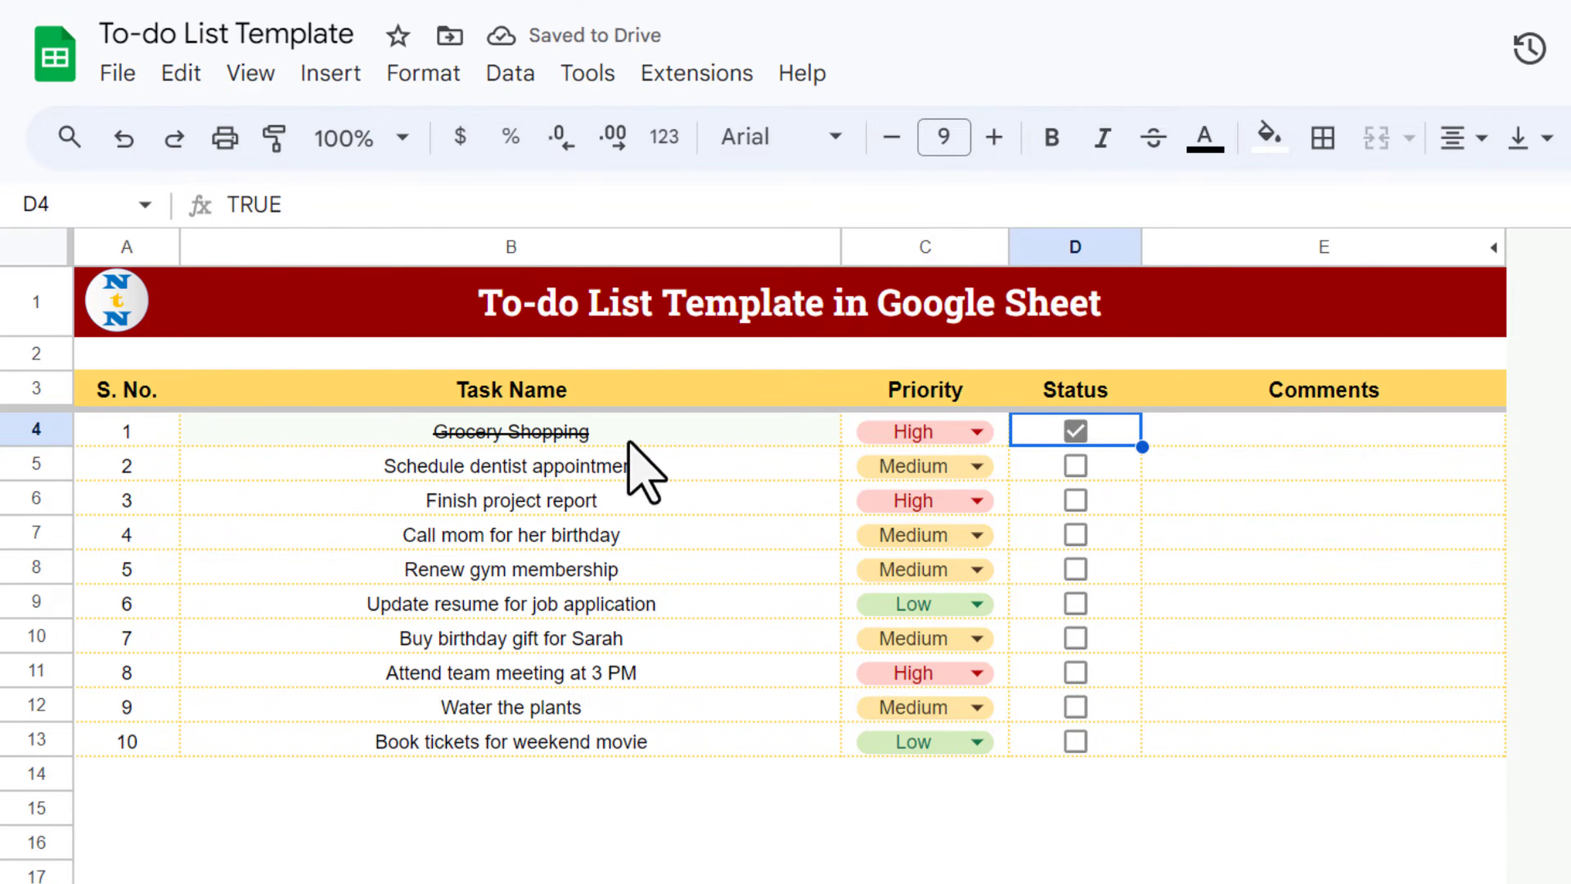
{"action": "left_click", "coordinate": [1081, 474]}
{"action": "left_click", "coordinate": [1076, 465]}
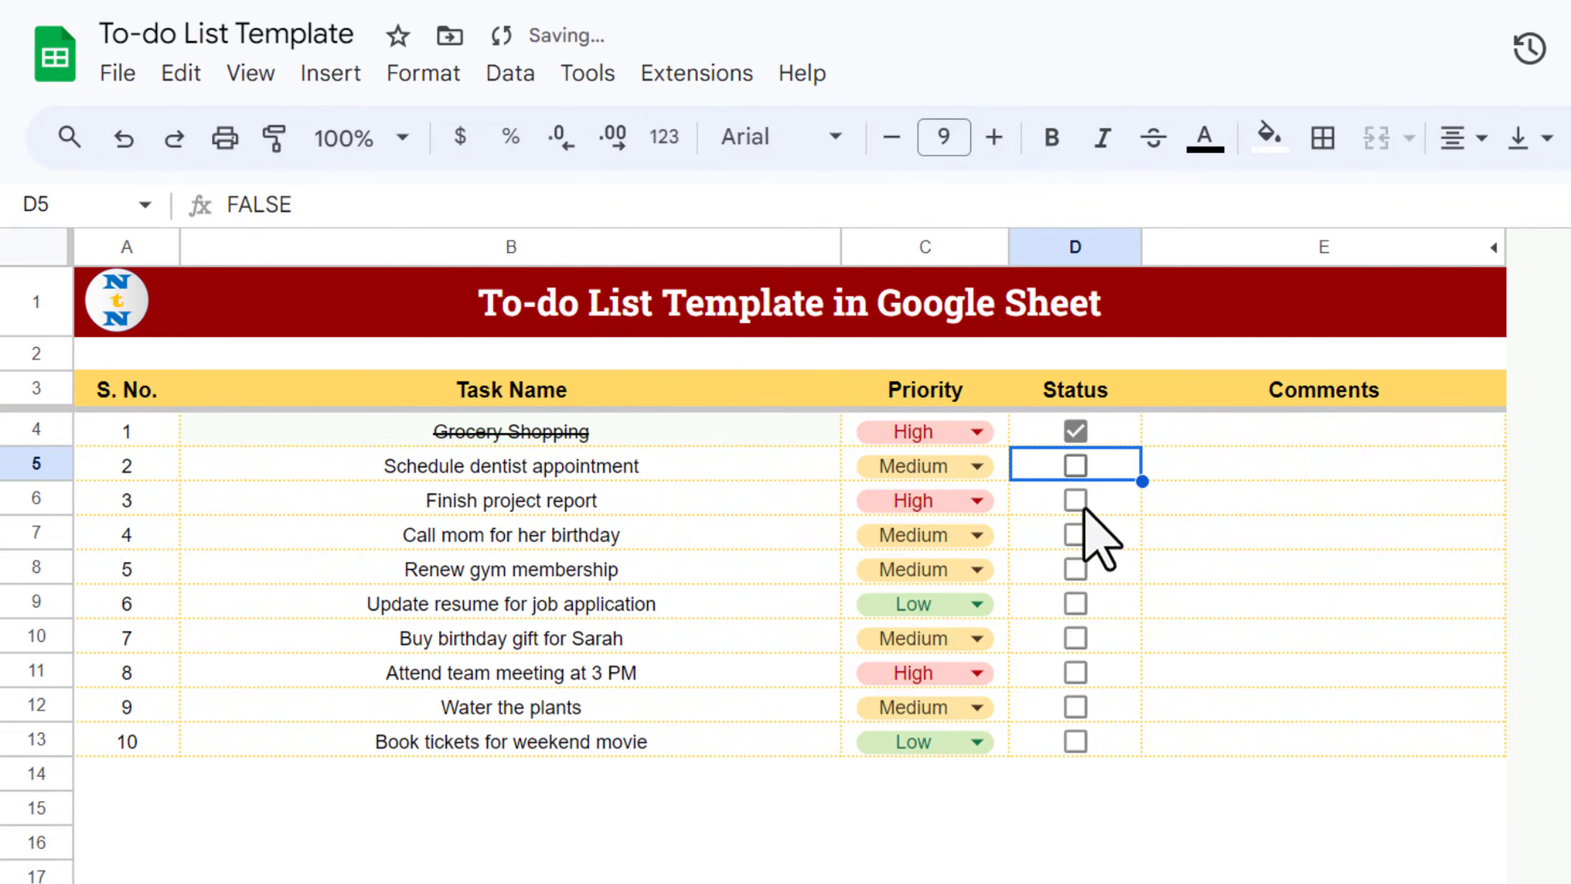
{"action": "left_click", "coordinate": [1075, 570]}
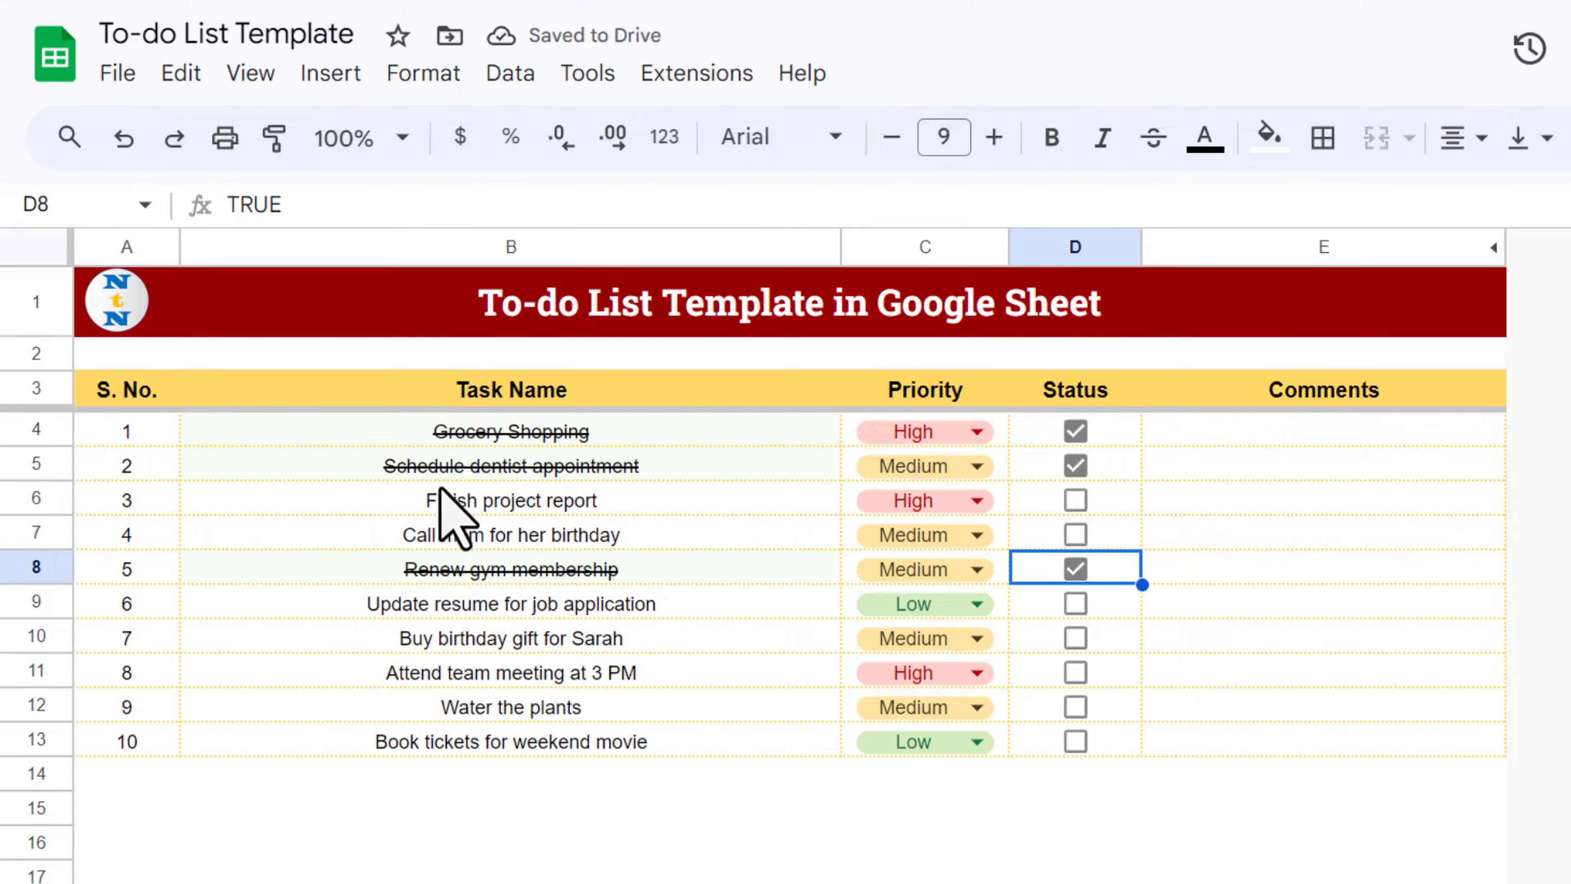
Add the comment "Purchased everything" to the Grocery Shopping task
{"action": "left_click", "coordinate": [1277, 432]}
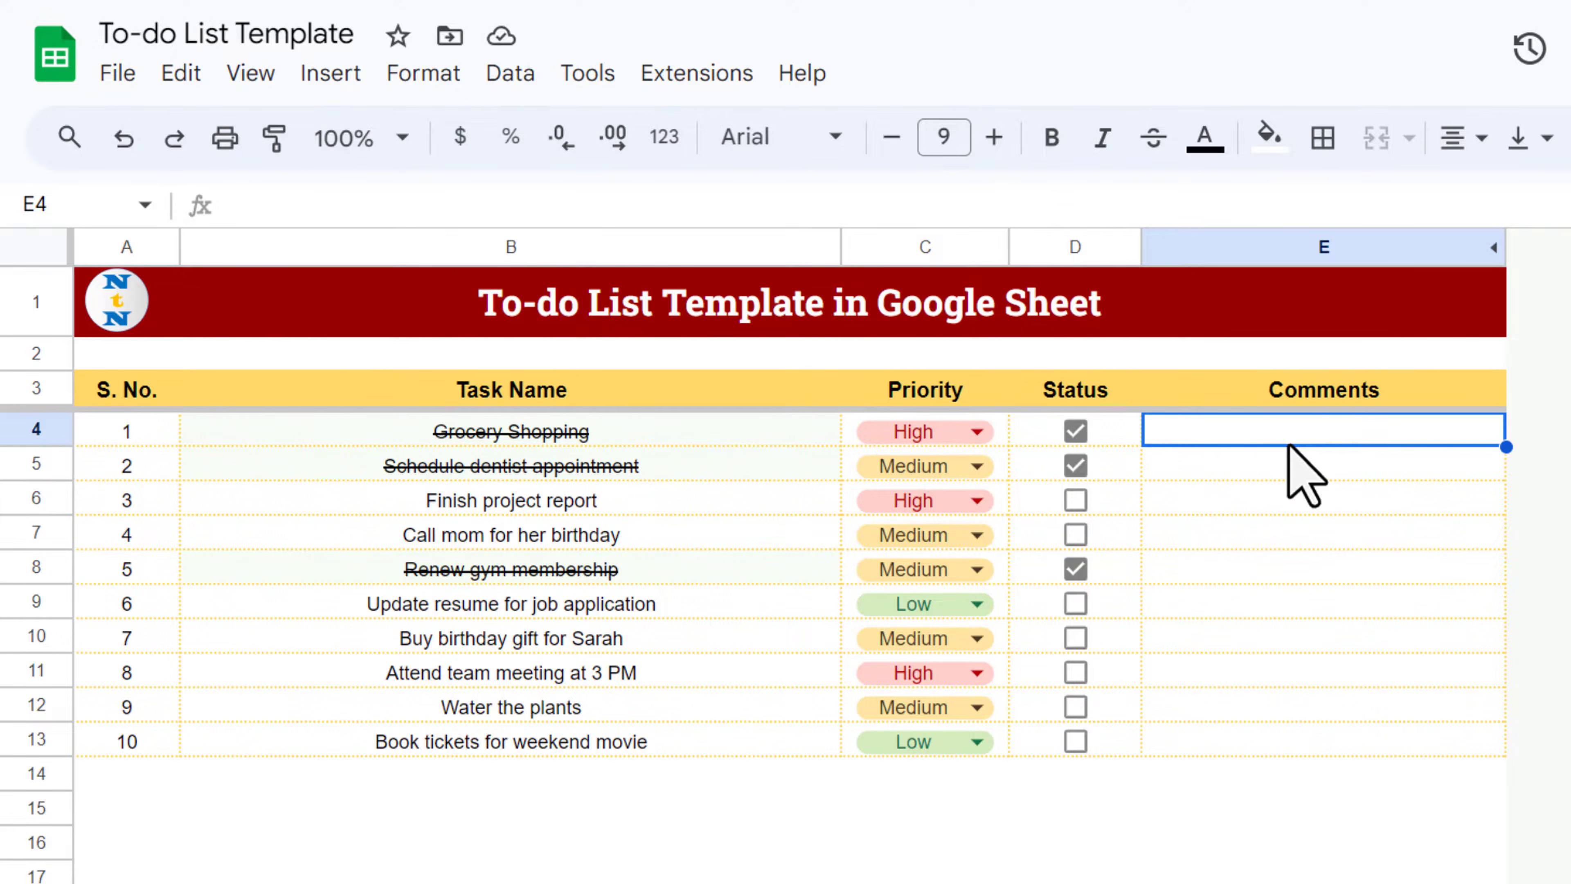
{"action": "type", "text": "Purchased everything"}
{"action": "key", "text": "Return"}
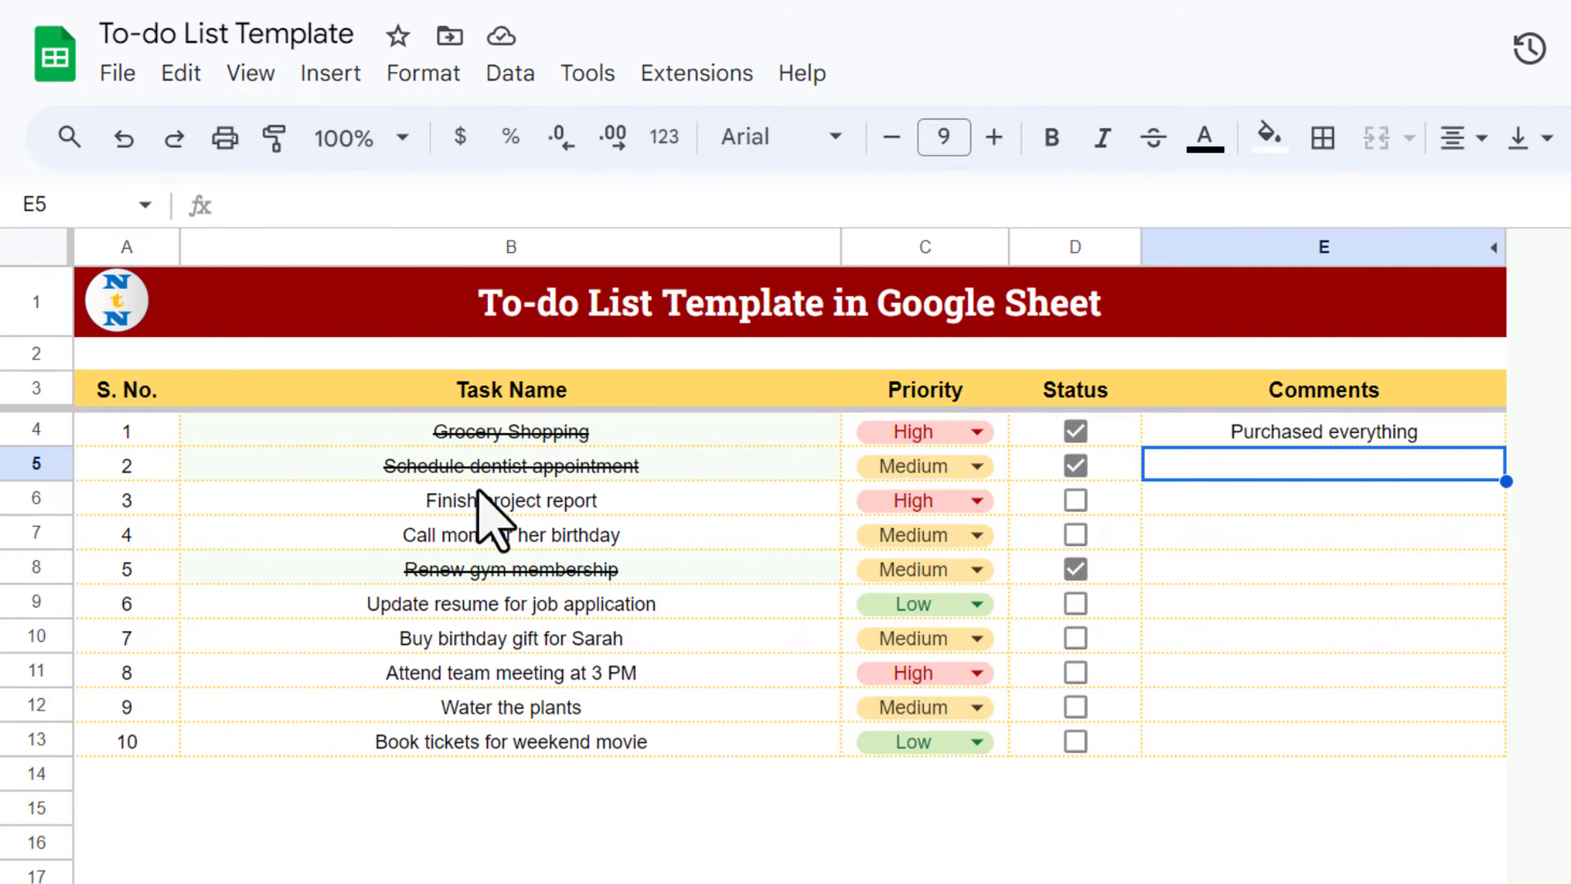
{"action": "left_click_drag", "start_coordinate": [368, 430], "coordinate": [658, 604]}
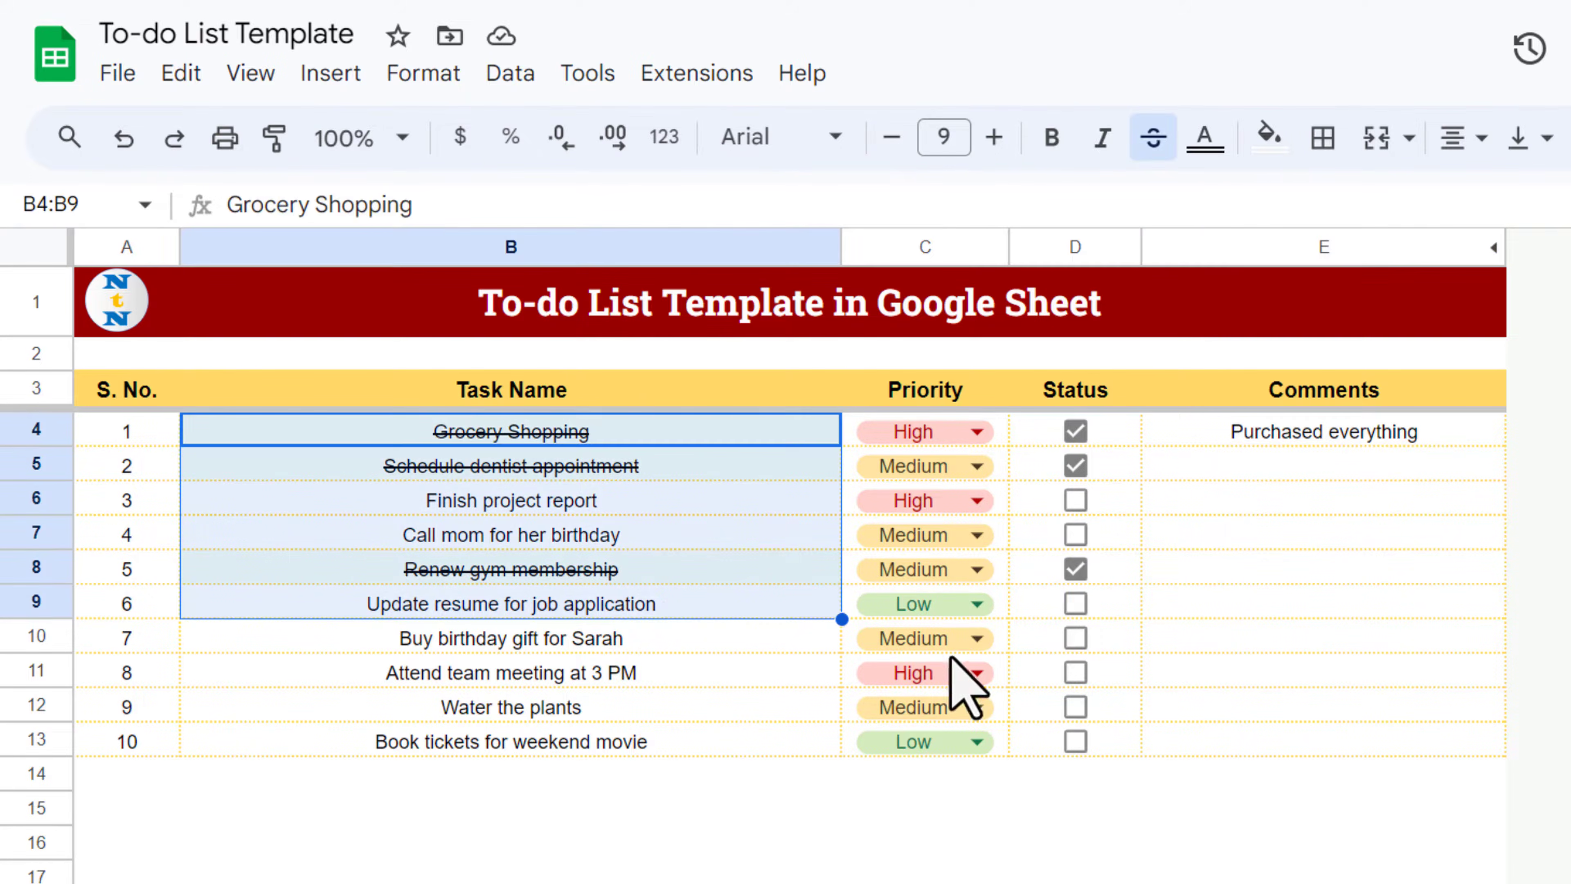
{"action": "left_click", "coordinate": [1327, 607]}
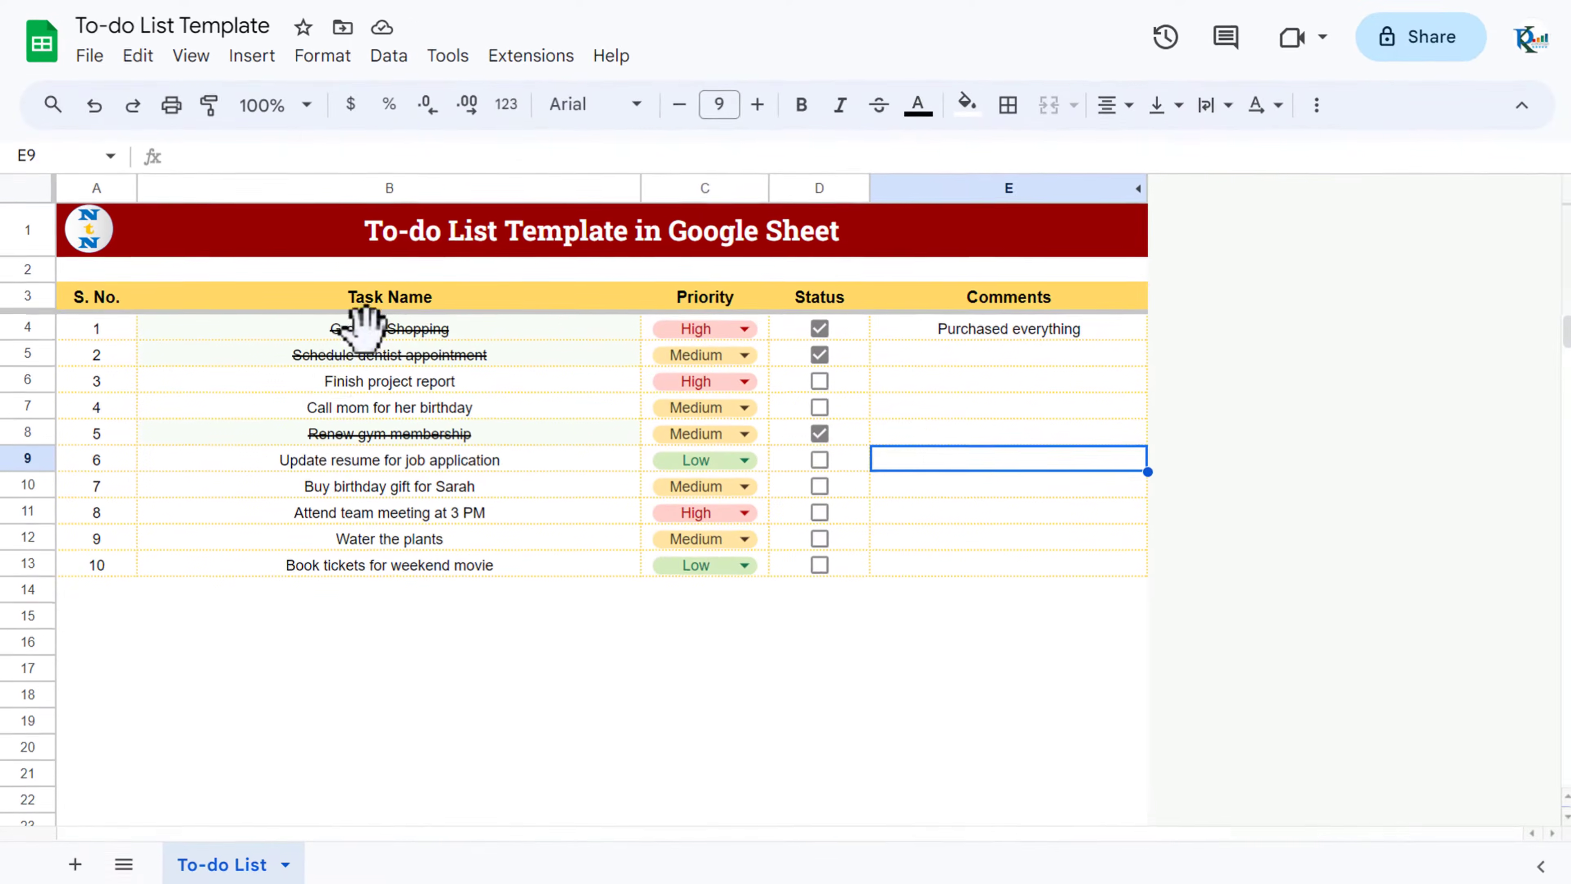
Add a new sheet and enter the headers "S. No." in A3 and "Task Name" in B3
{"action": "left_click", "coordinate": [75, 862]}
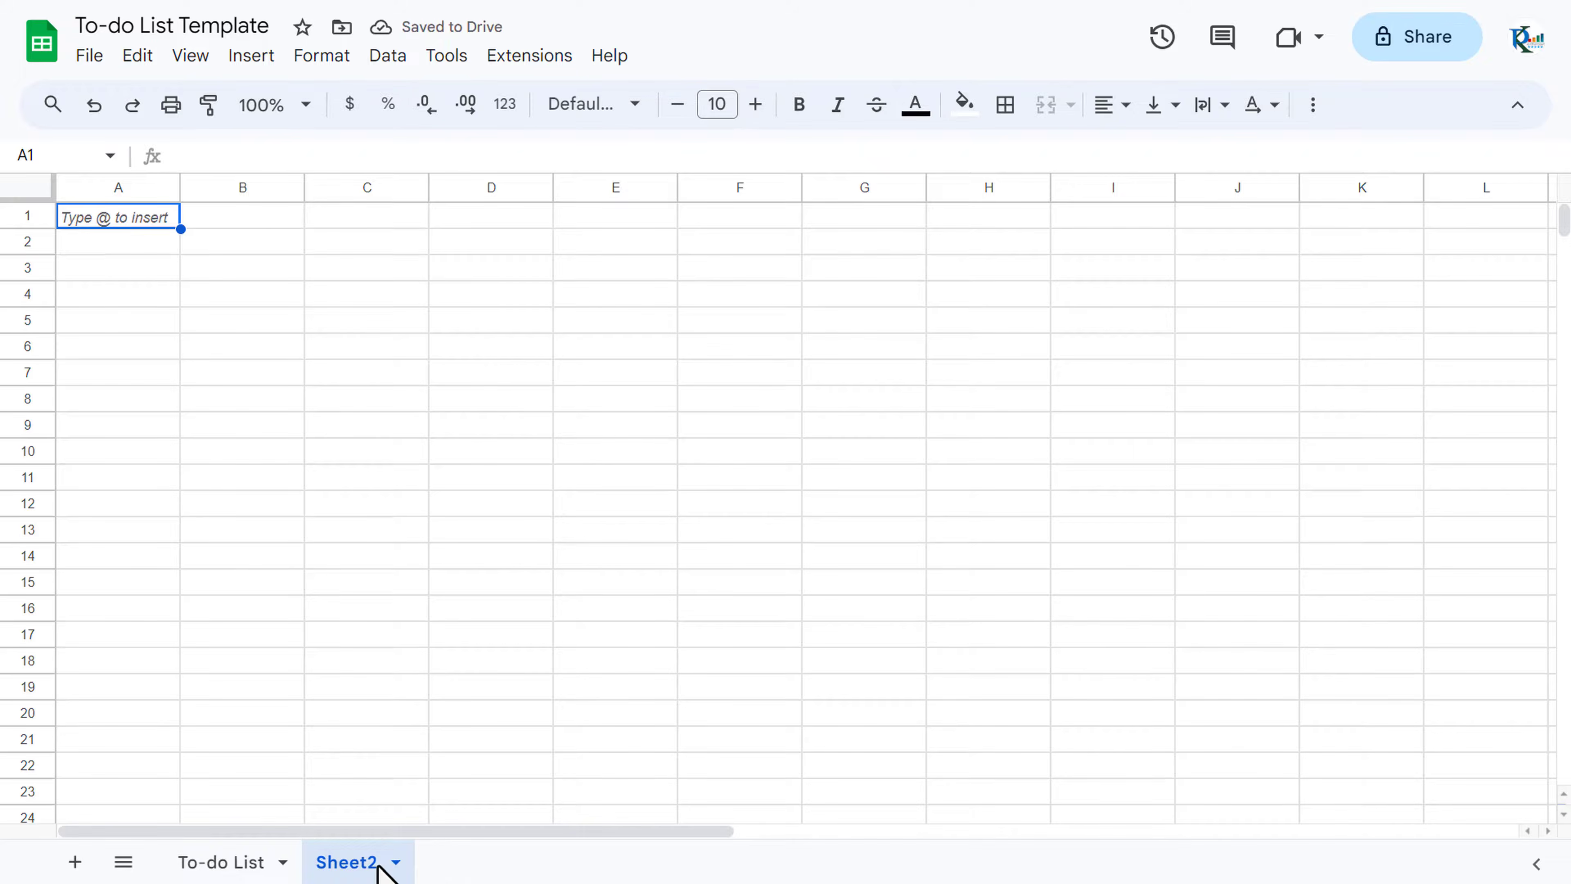
{"action": "left_click", "coordinate": [112, 276]}
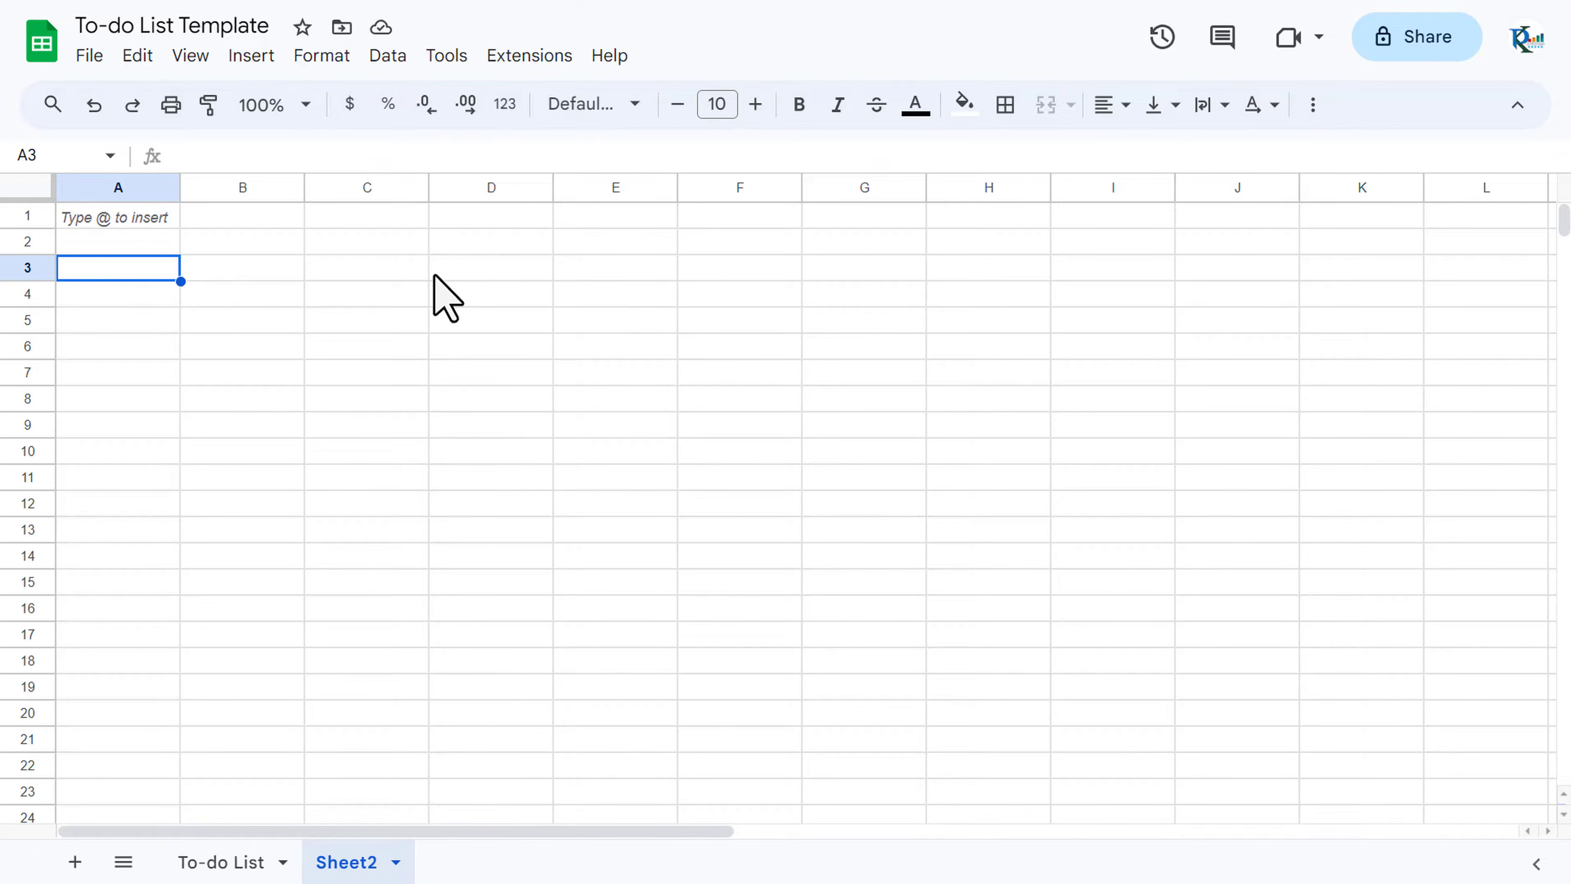
{"action": "type", "text": "S."}
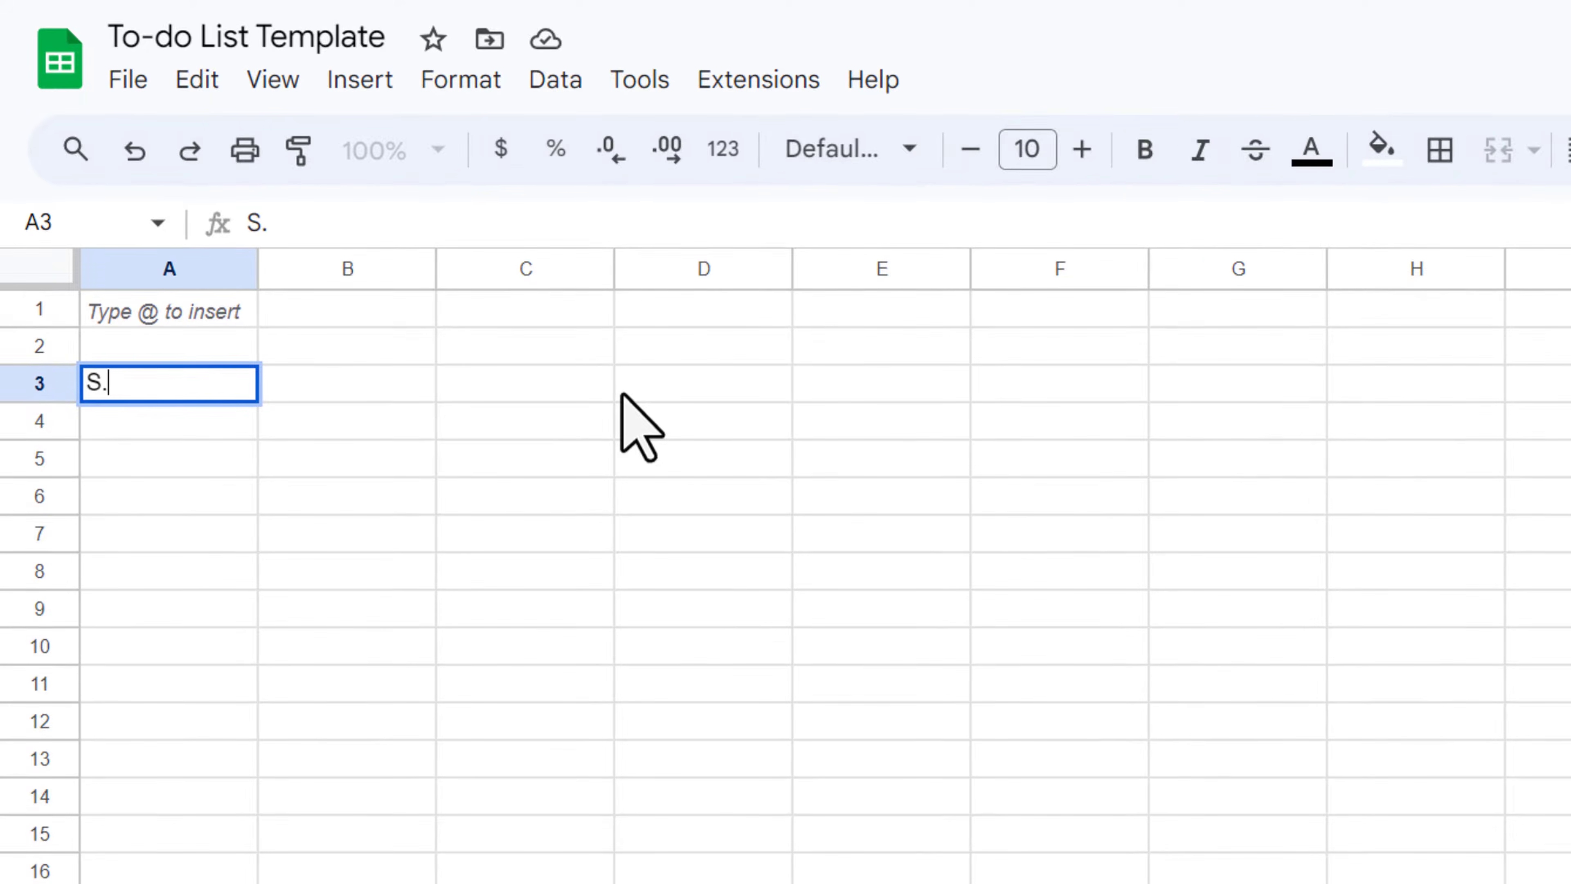
{"action": "type", "text": " No."}
{"action": "key", "text": "Tab"}
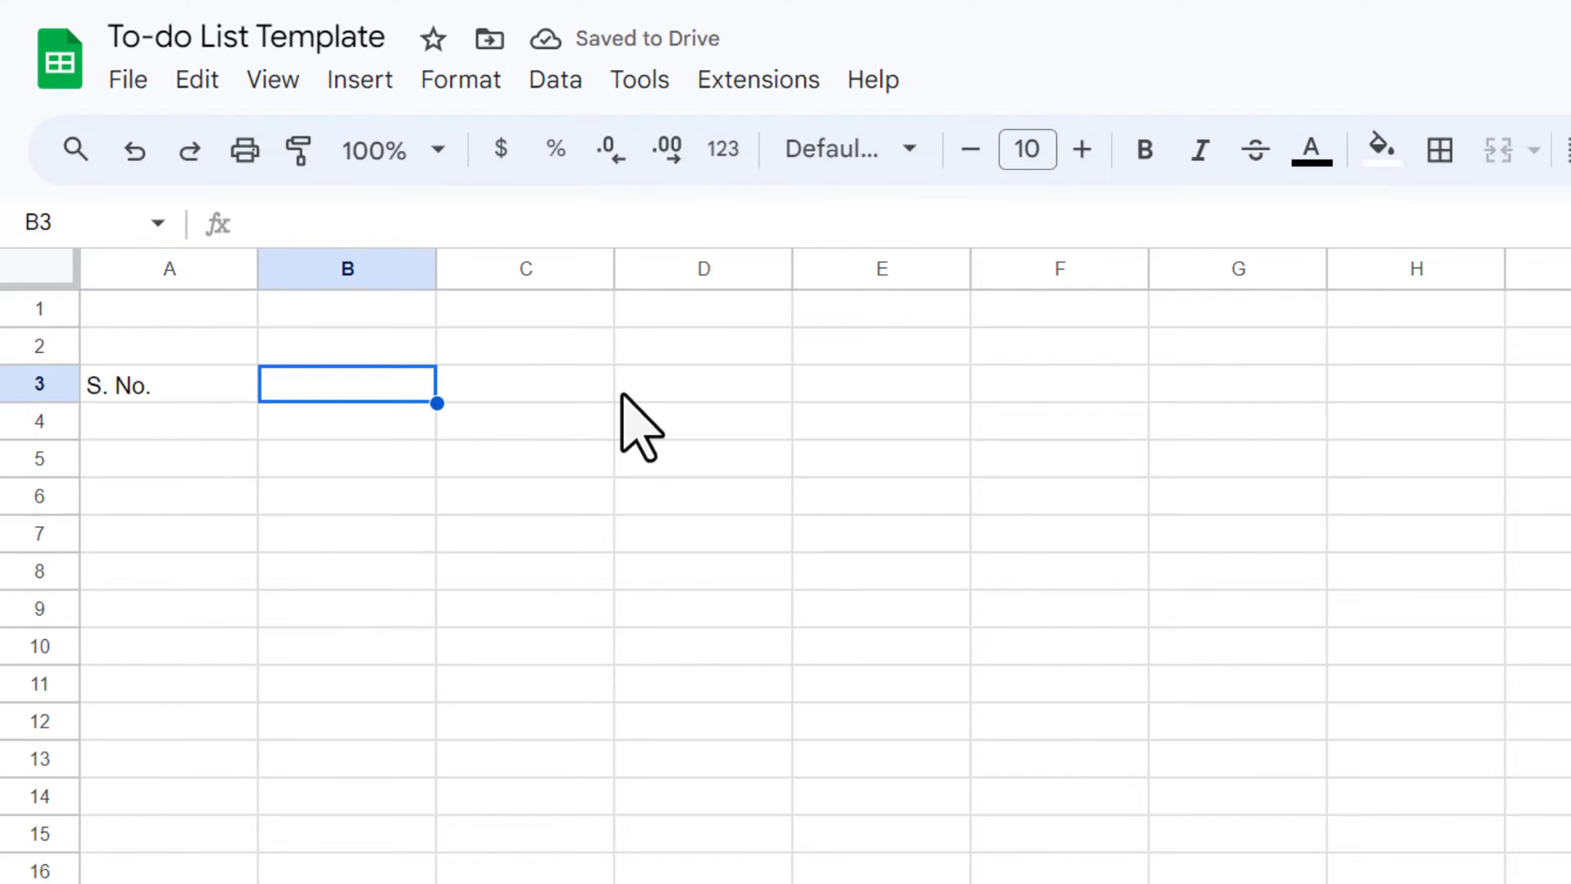
{"action": "type", "text": "Task Name"}
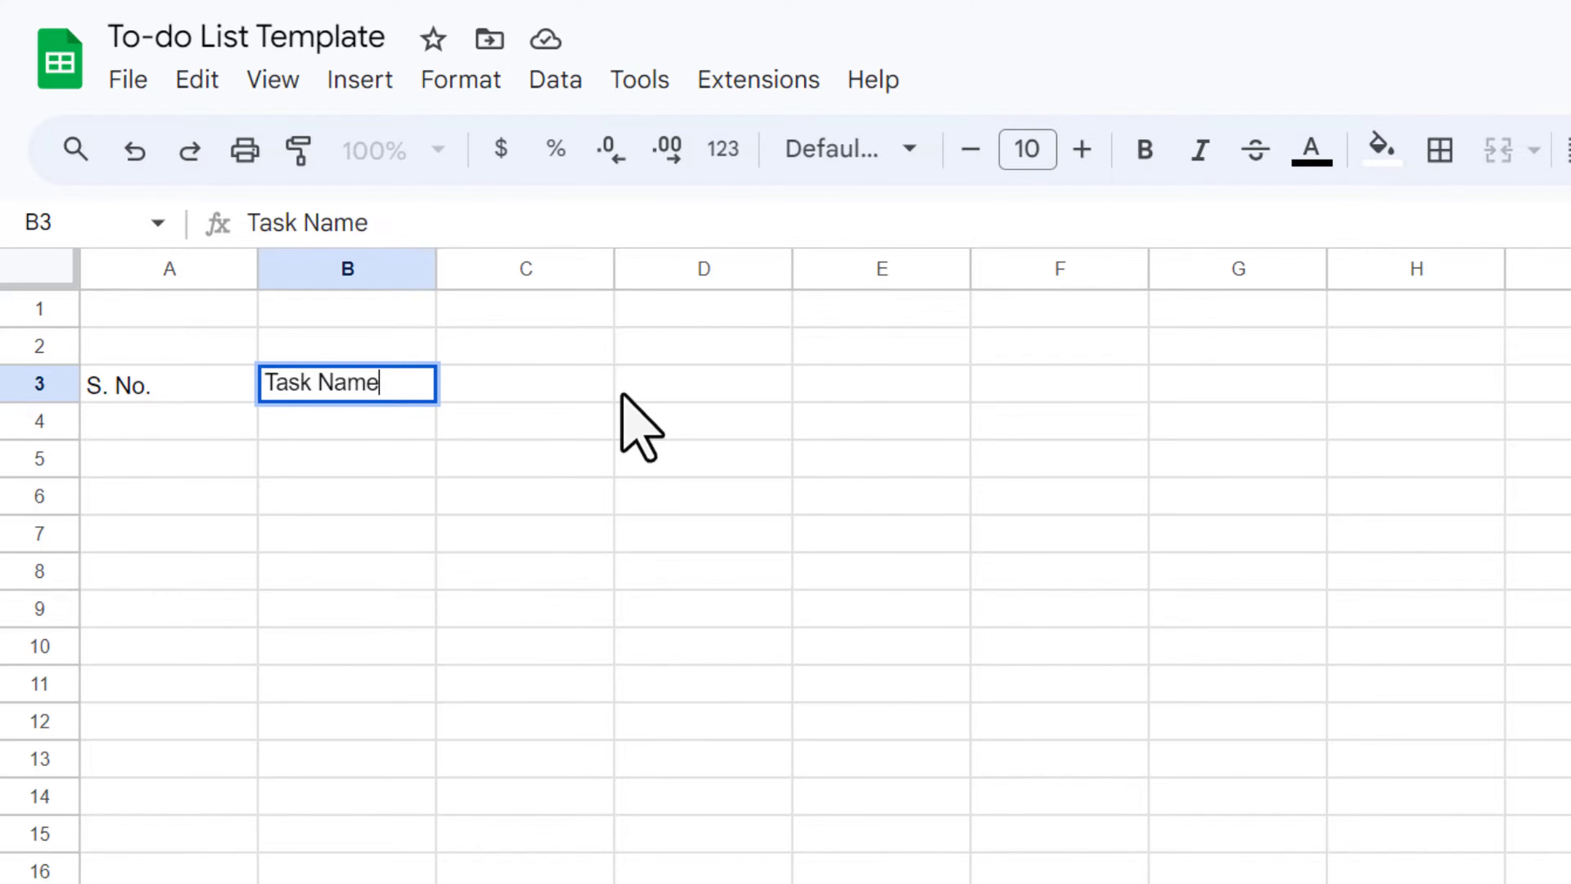
{"action": "key", "text": "Return"}
Enter the remaining headers "Priority", "Status" and "Comments" in cells C3, D3 and E3
{"action": "key", "text": "Up"}
{"action": "key", "text": "Right"}
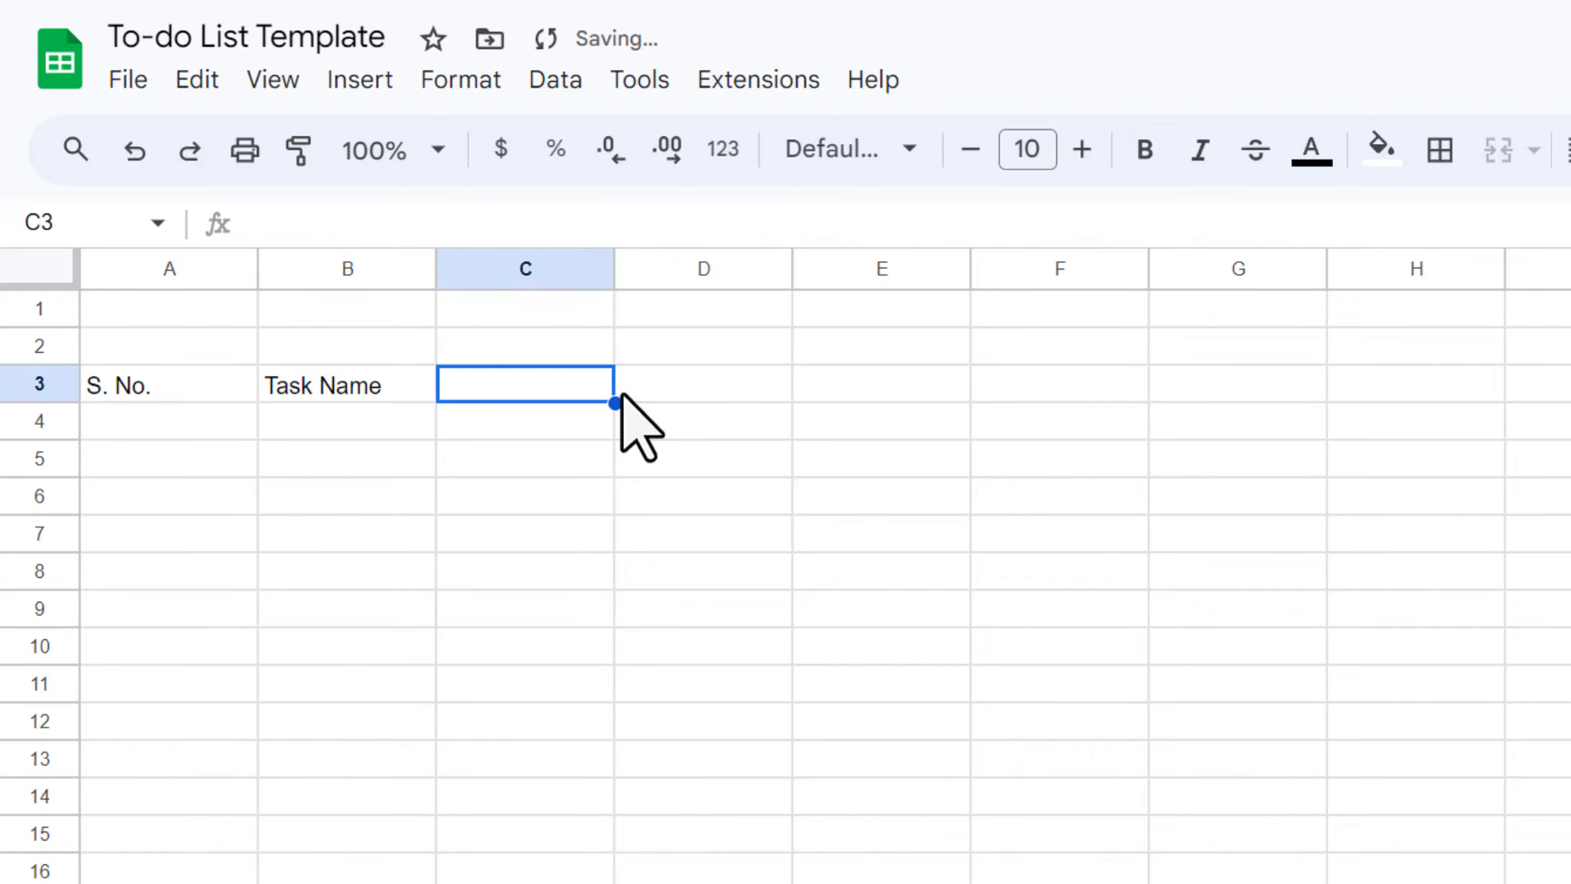
{"action": "type", "text": "Priority"}
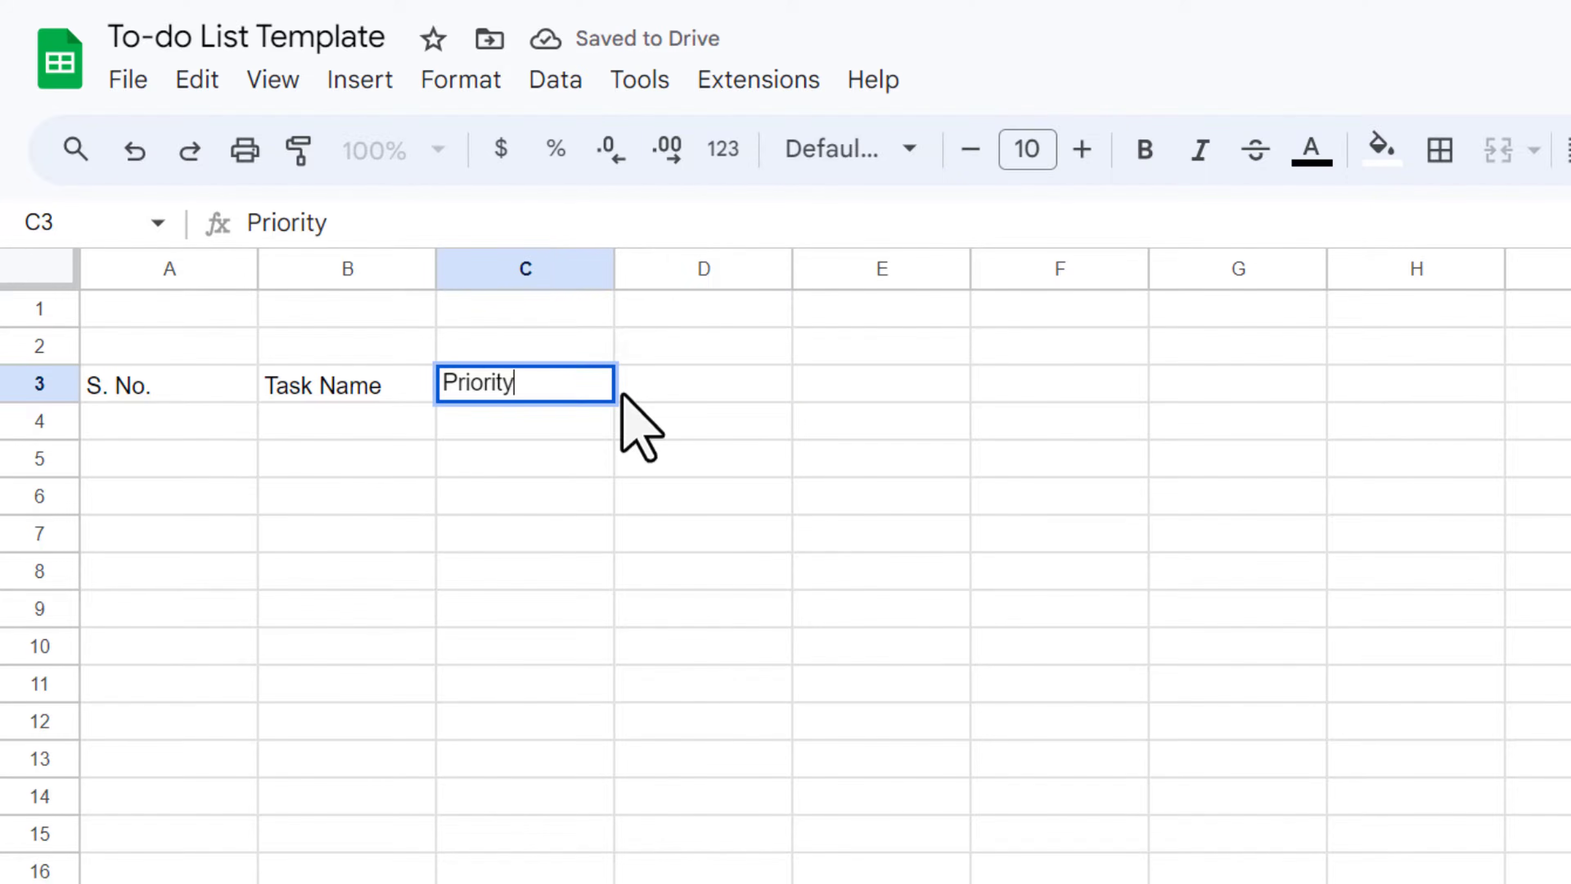
{"action": "key", "text": "Tab"}
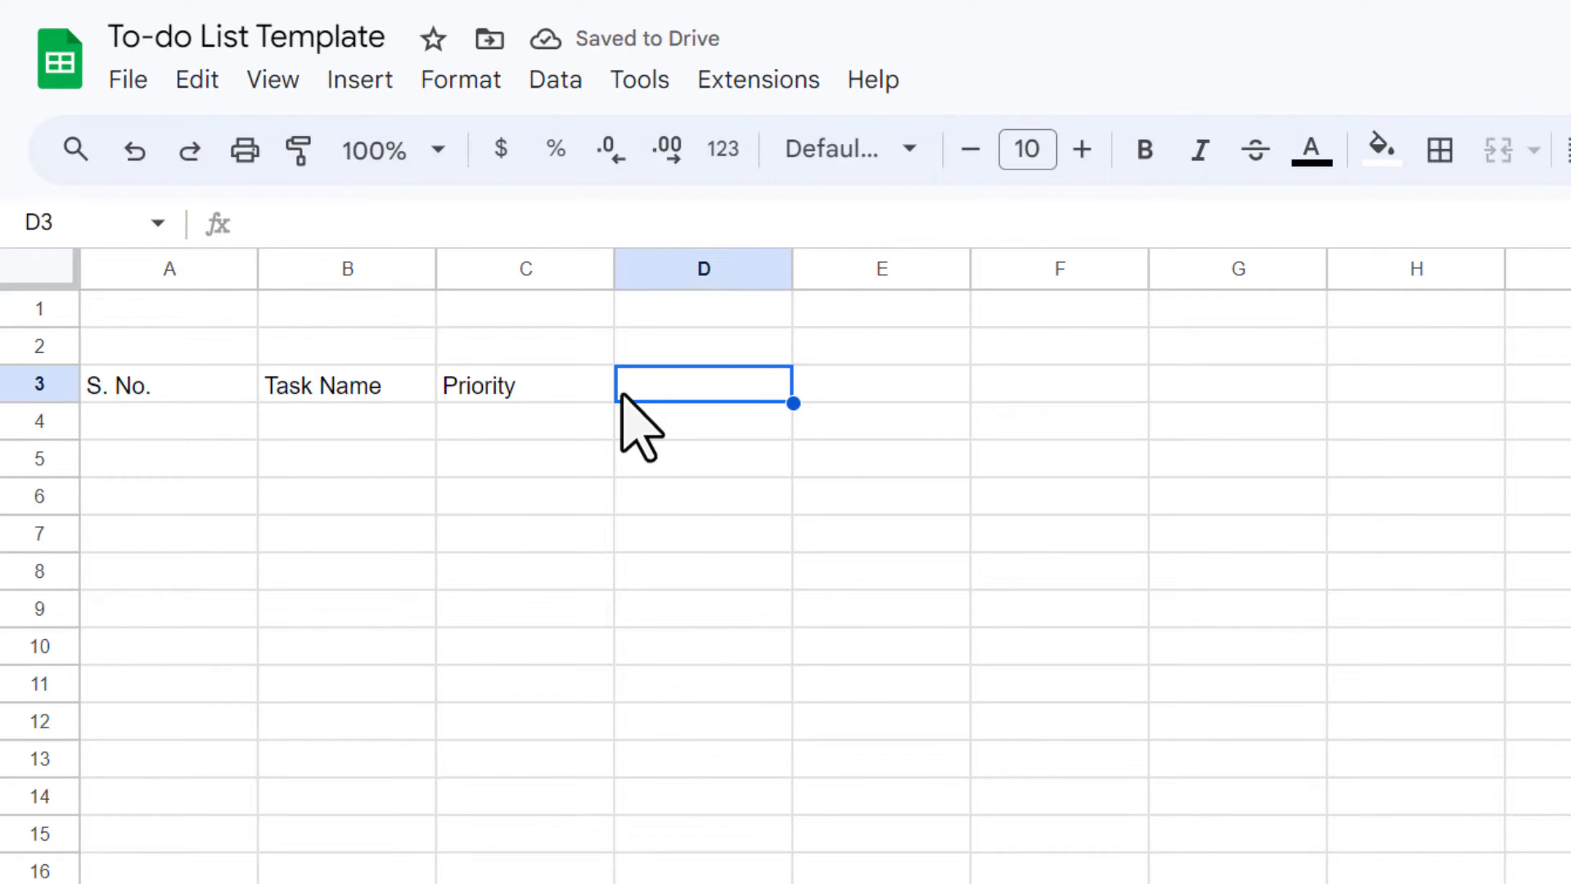
{"action": "type", "text": "Status"}
{"action": "key", "text": "Return"}
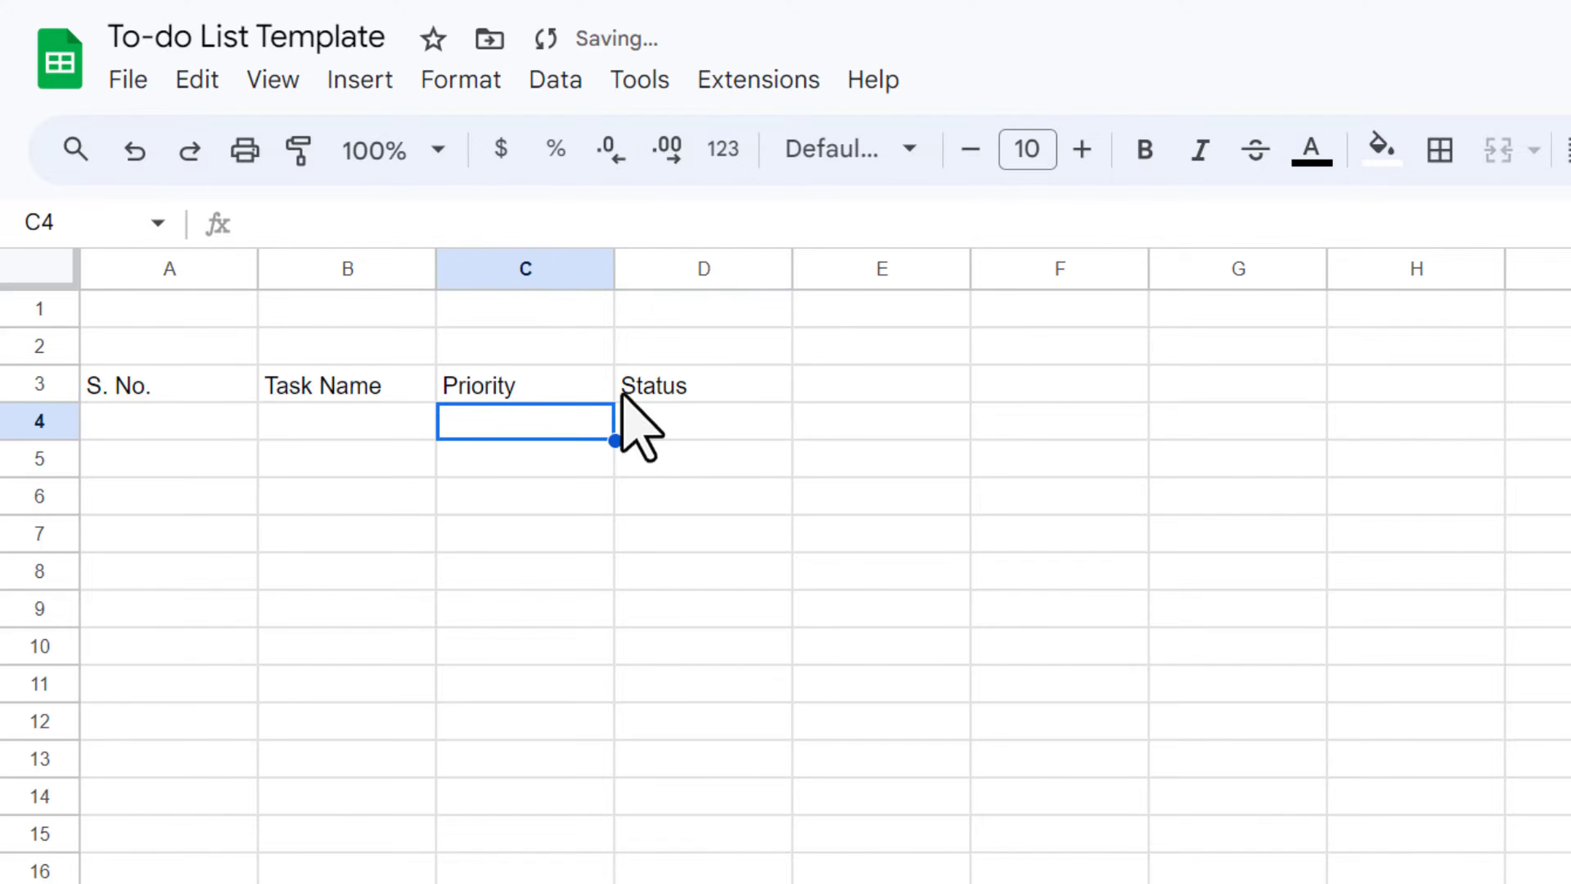
{"action": "left_click", "coordinate": [855, 391]}
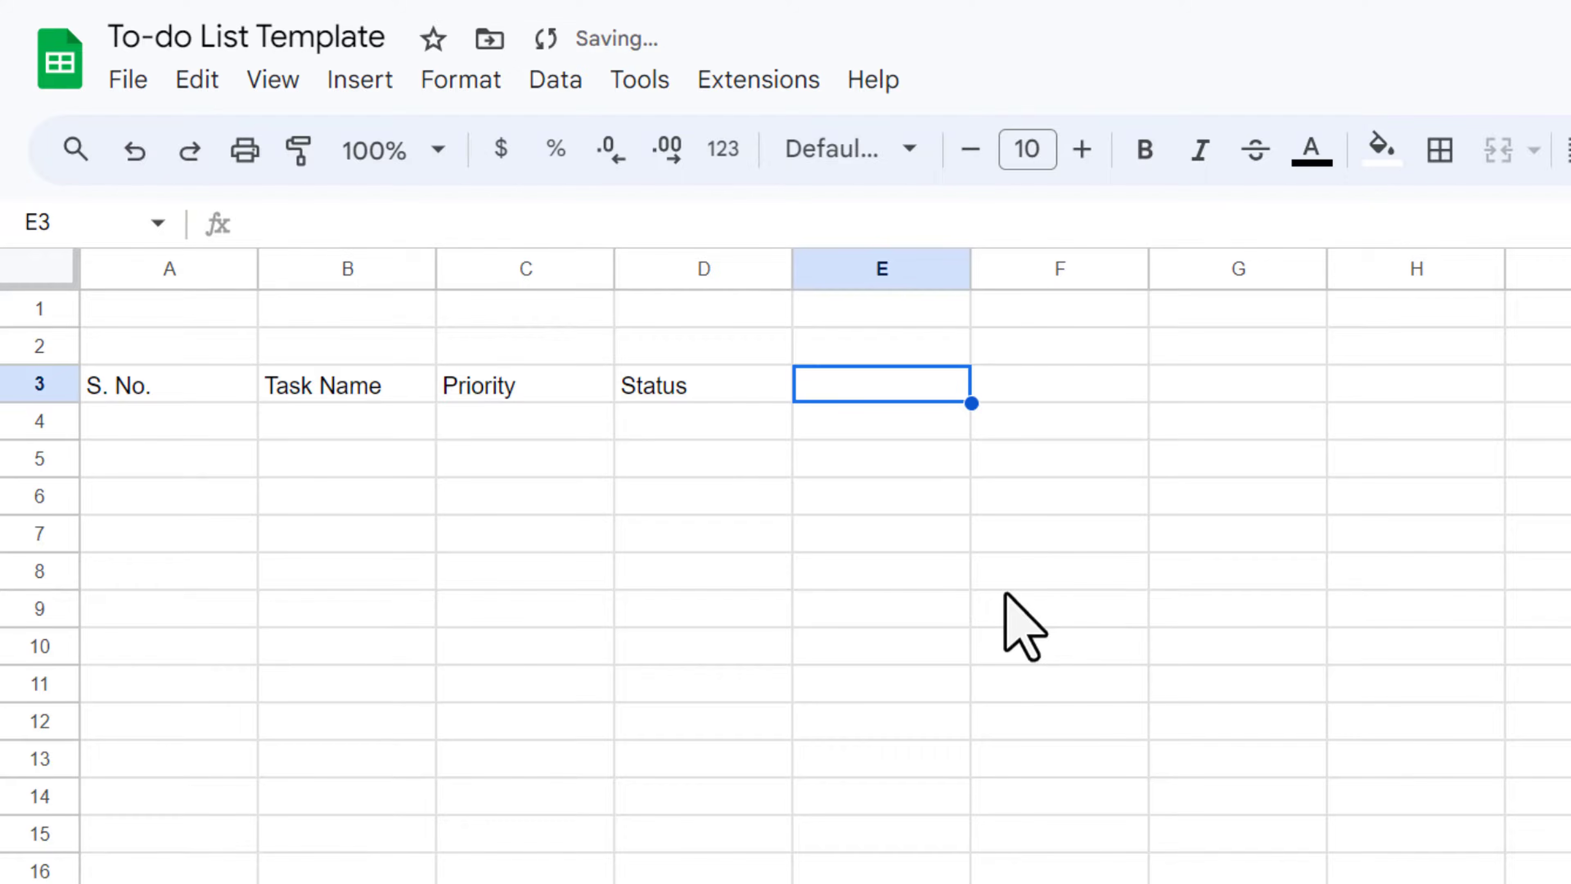
{"action": "type", "text": "Comments"}
{"action": "key", "text": "Return"}
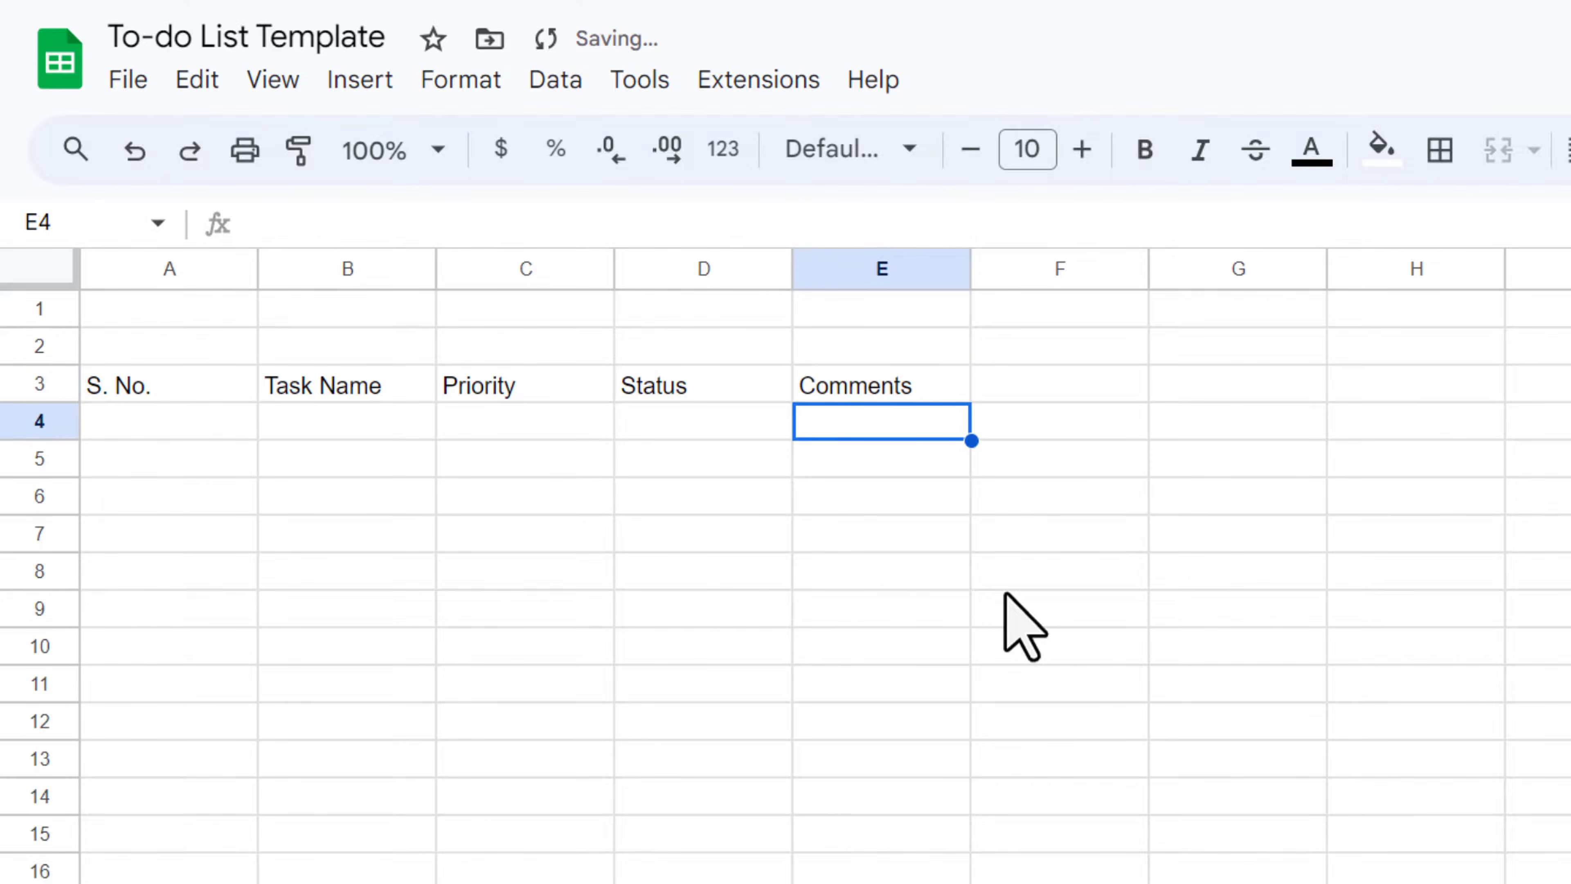
Narrow the S. No. column, widen Task Name to about three times its width and roughly double the Comments column
{"action": "left_click", "coordinate": [140, 385]}
{"action": "left_click_drag", "start_coordinate": [257, 273], "coordinate": [192, 271]}
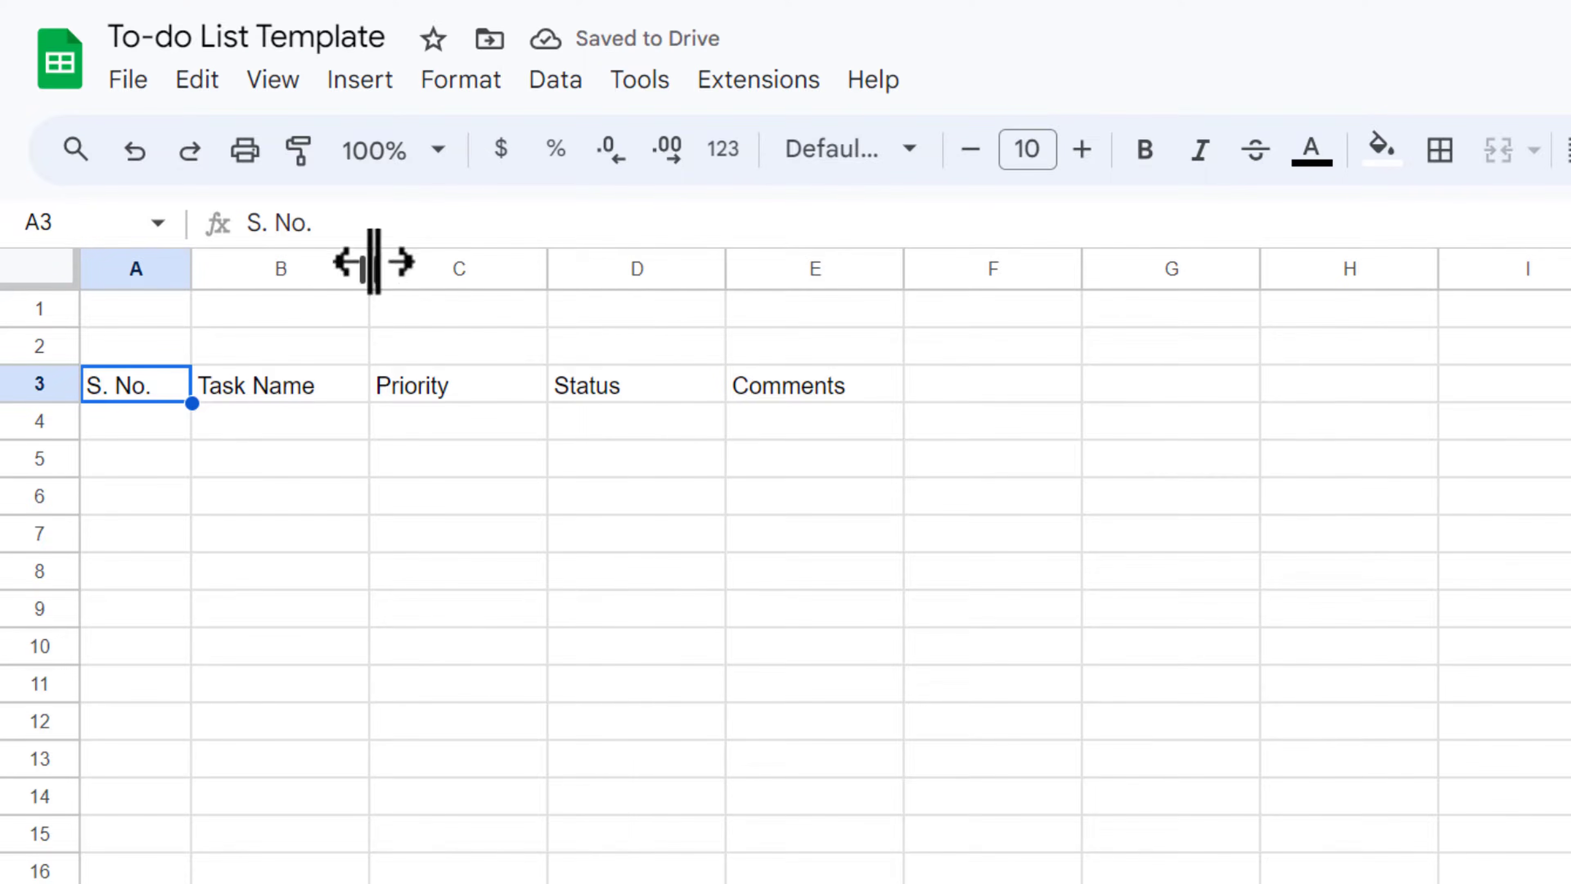
{"action": "left_click_drag", "start_coordinate": [373, 261], "coordinate": [725, 281]}
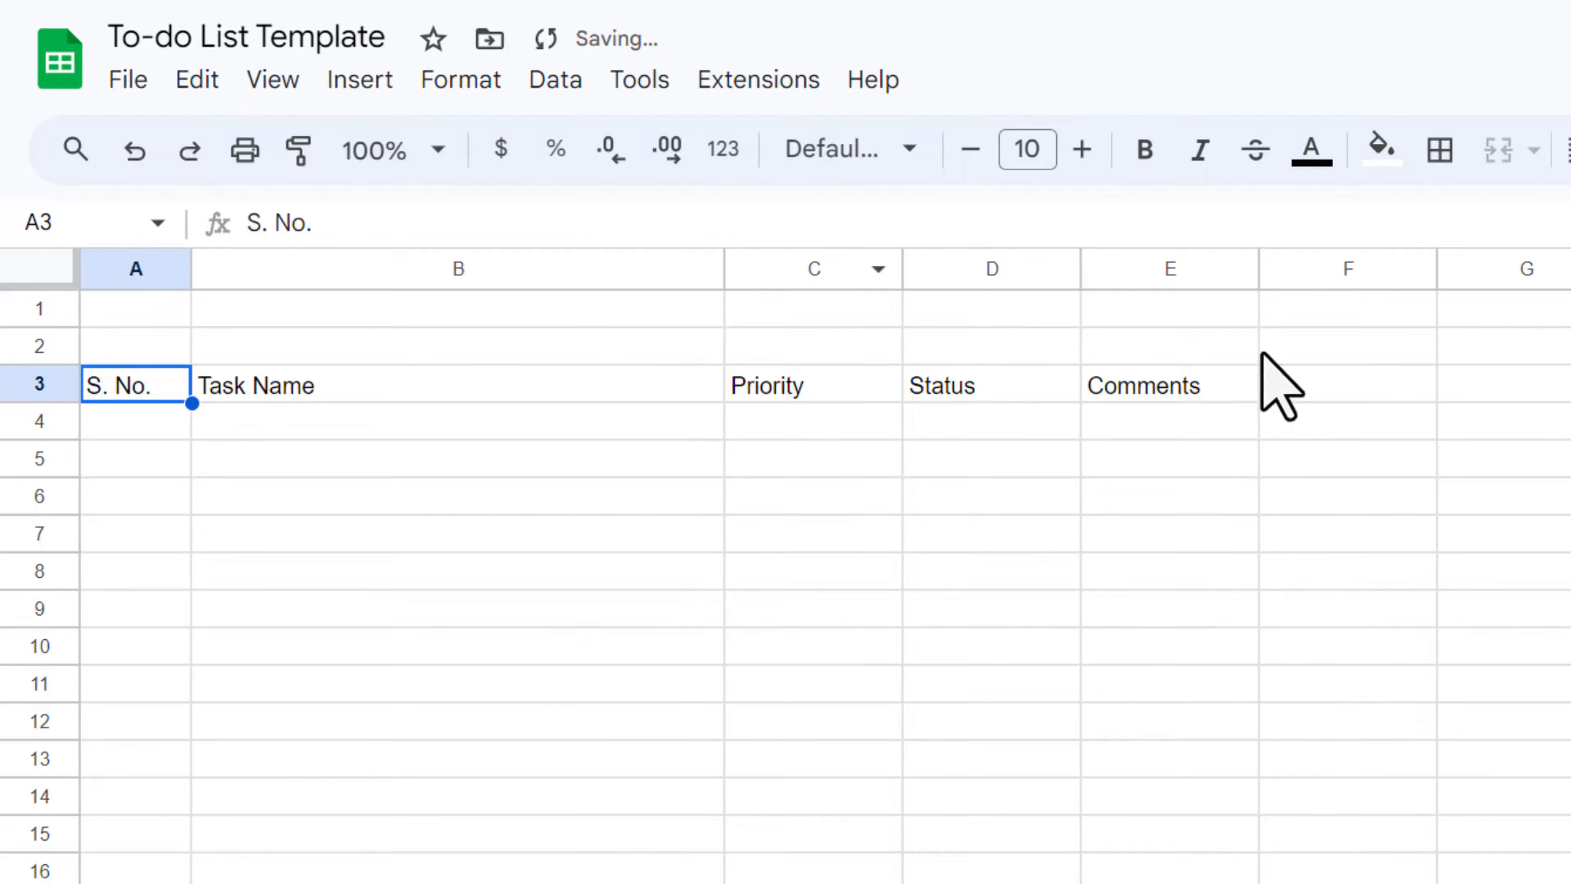
{"action": "left_click_drag", "start_coordinate": [1263, 263], "coordinate": [1441, 276]}
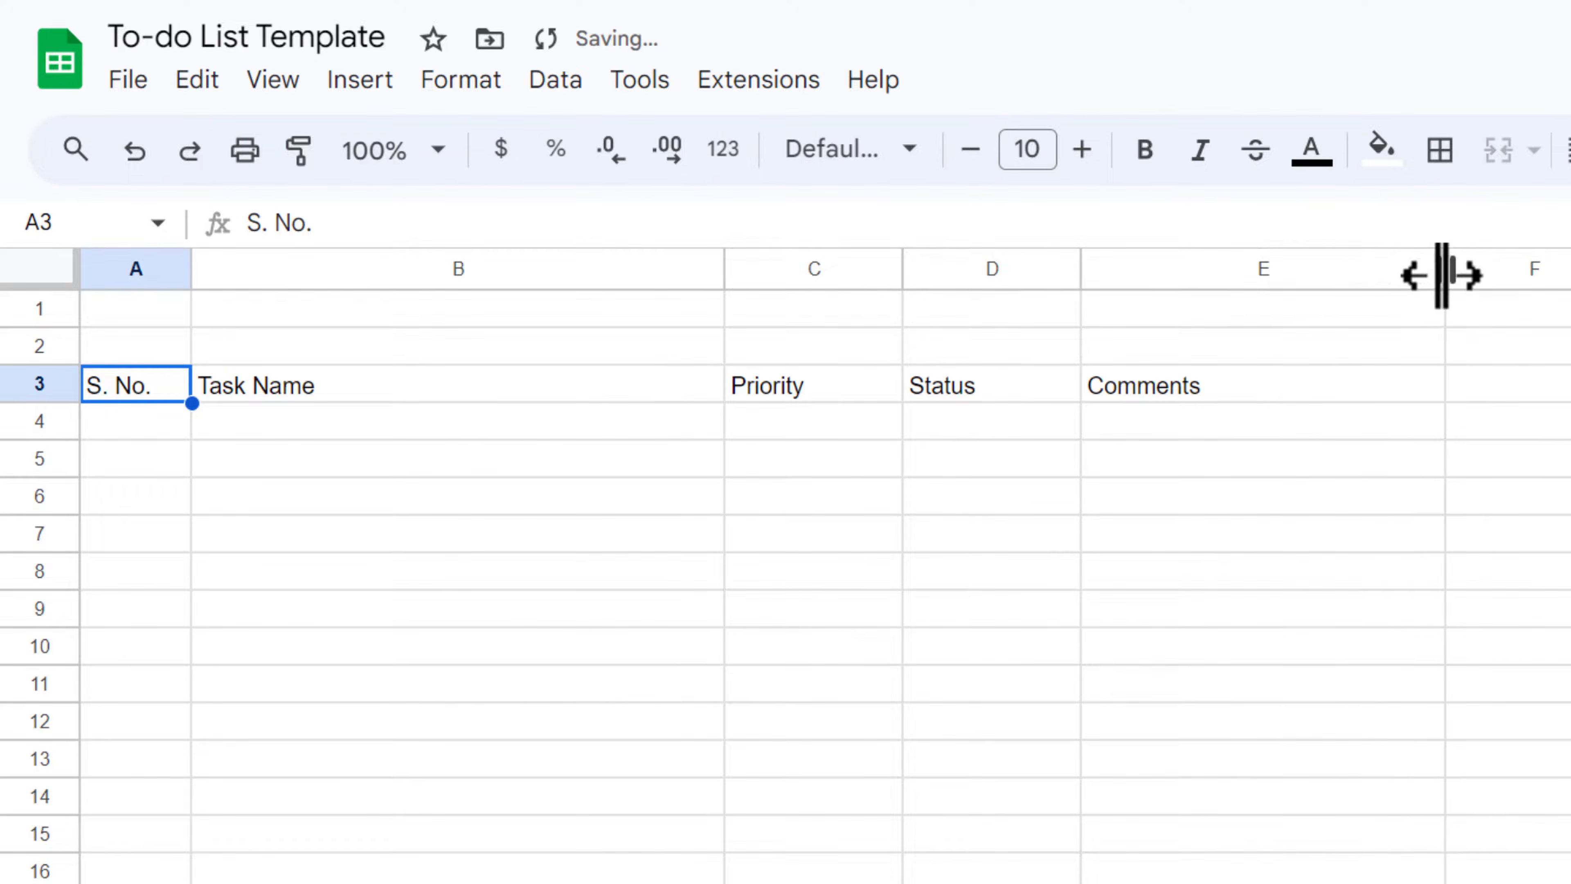
Apply thin dotted yellow borders to all cells in the range A3:E18
{"action": "left_click_drag", "start_coordinate": [116, 385], "coordinate": [1172, 883]}
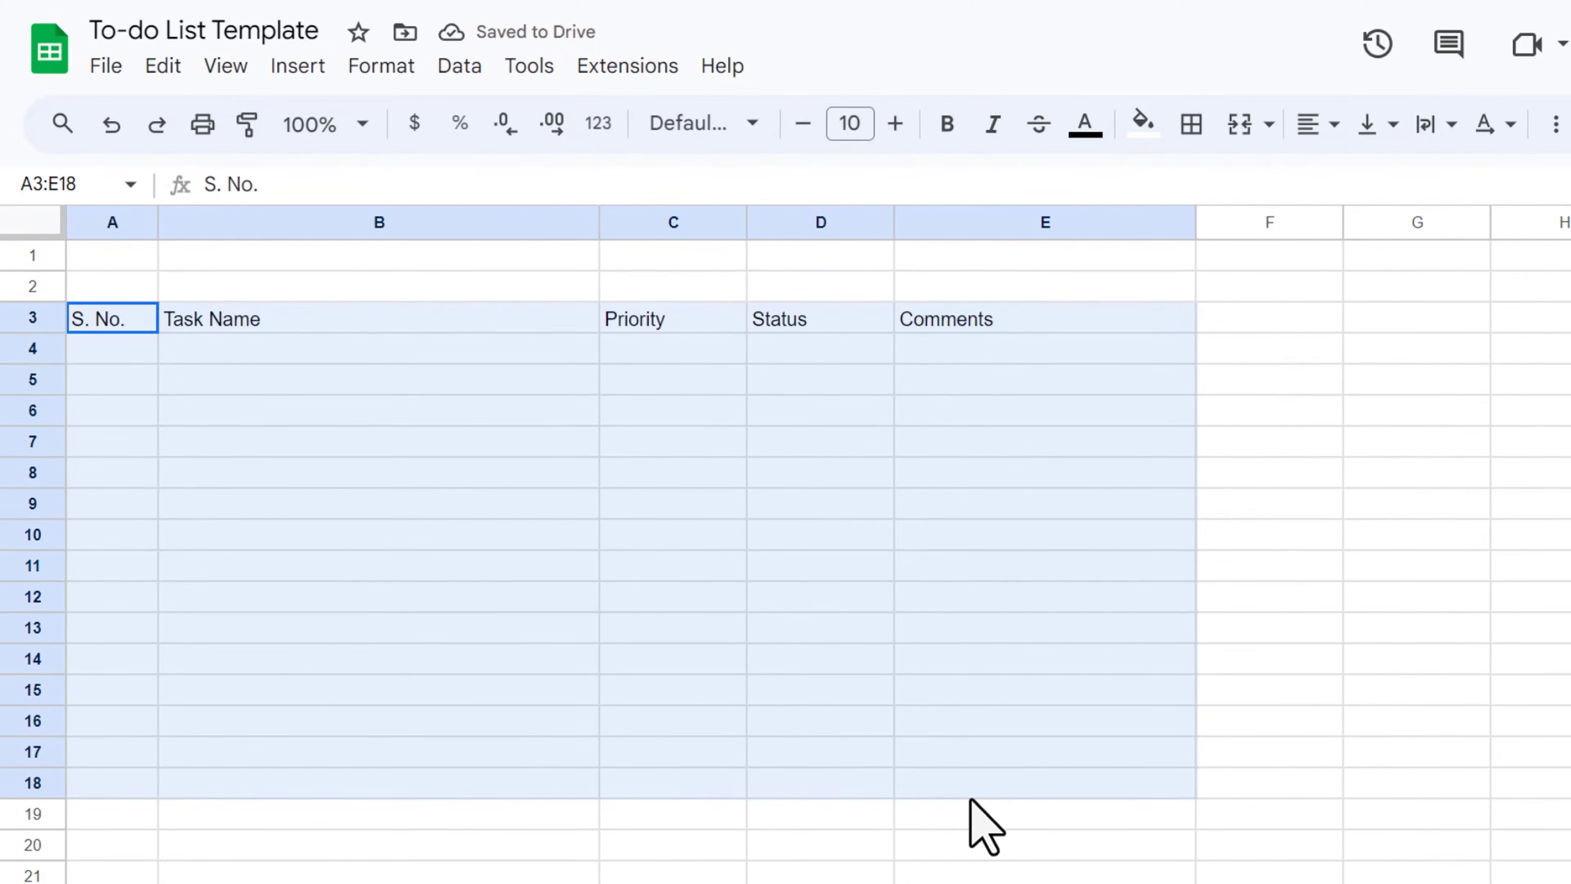
{"action": "left_click_drag", "start_coordinate": [970, 799], "coordinate": [969, 798]}
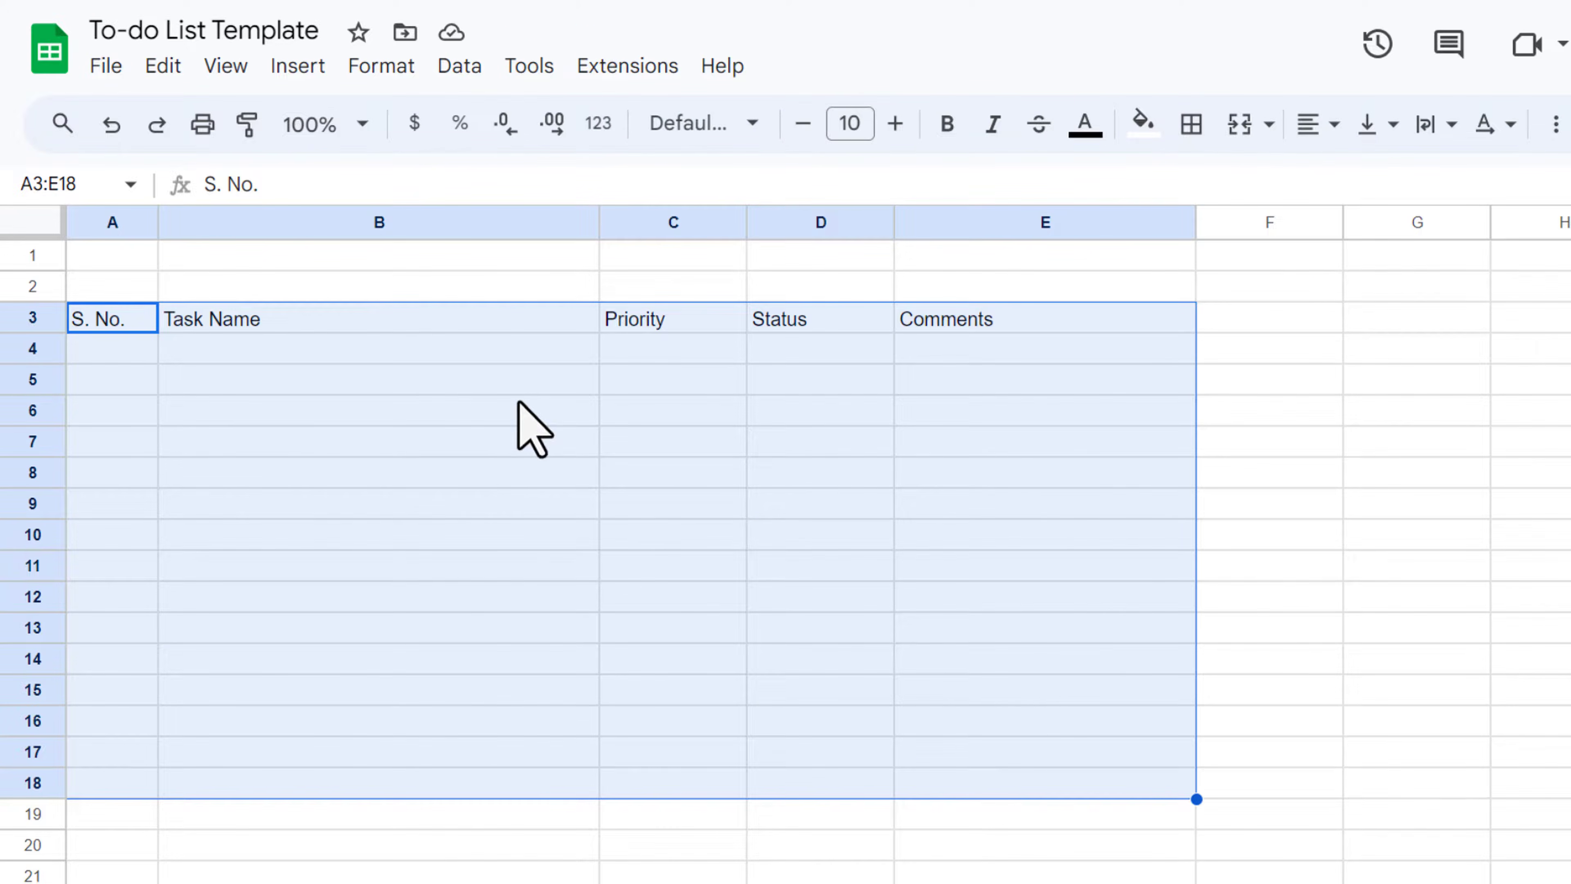
{"action": "left_click", "coordinate": [1191, 126]}
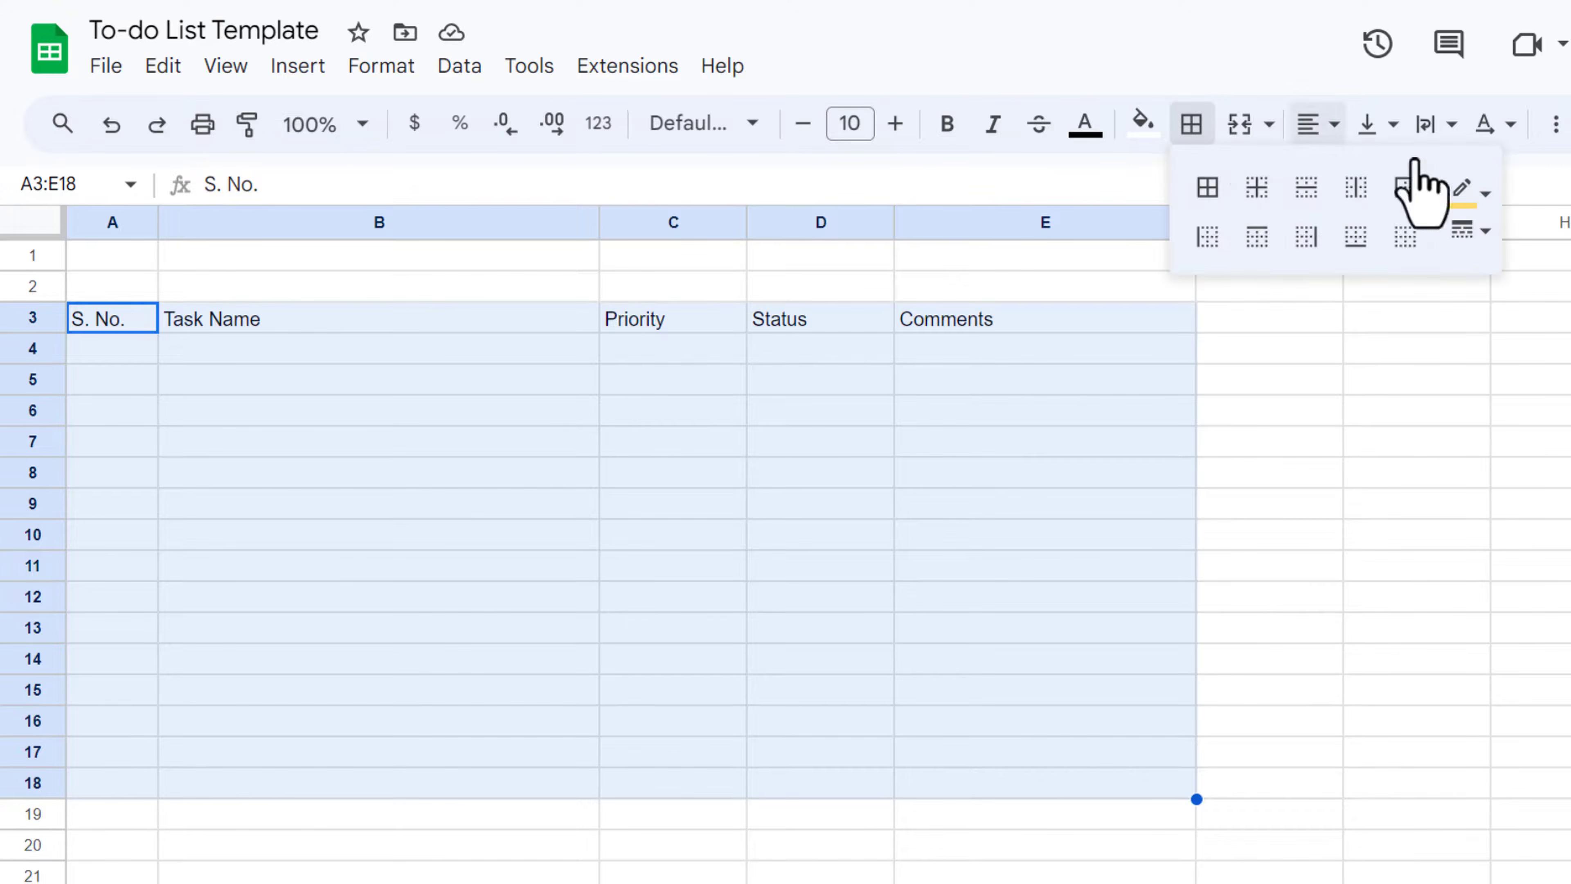
{"action": "left_click", "coordinate": [1483, 191]}
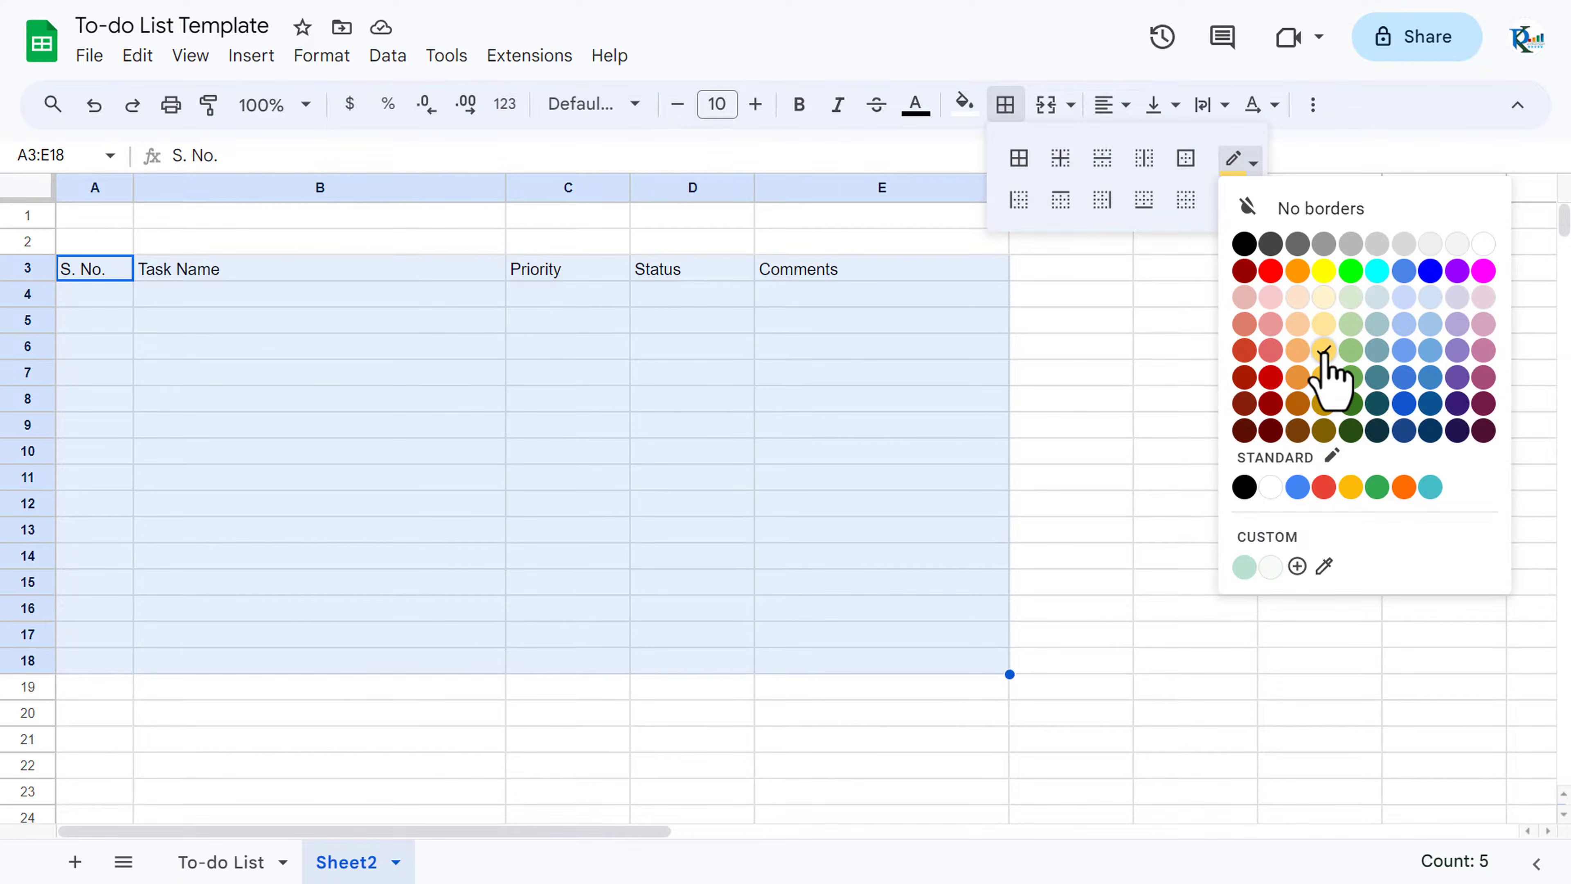
{"action": "left_click", "coordinate": [1253, 164]}
{"action": "left_click", "coordinate": [1253, 196]}
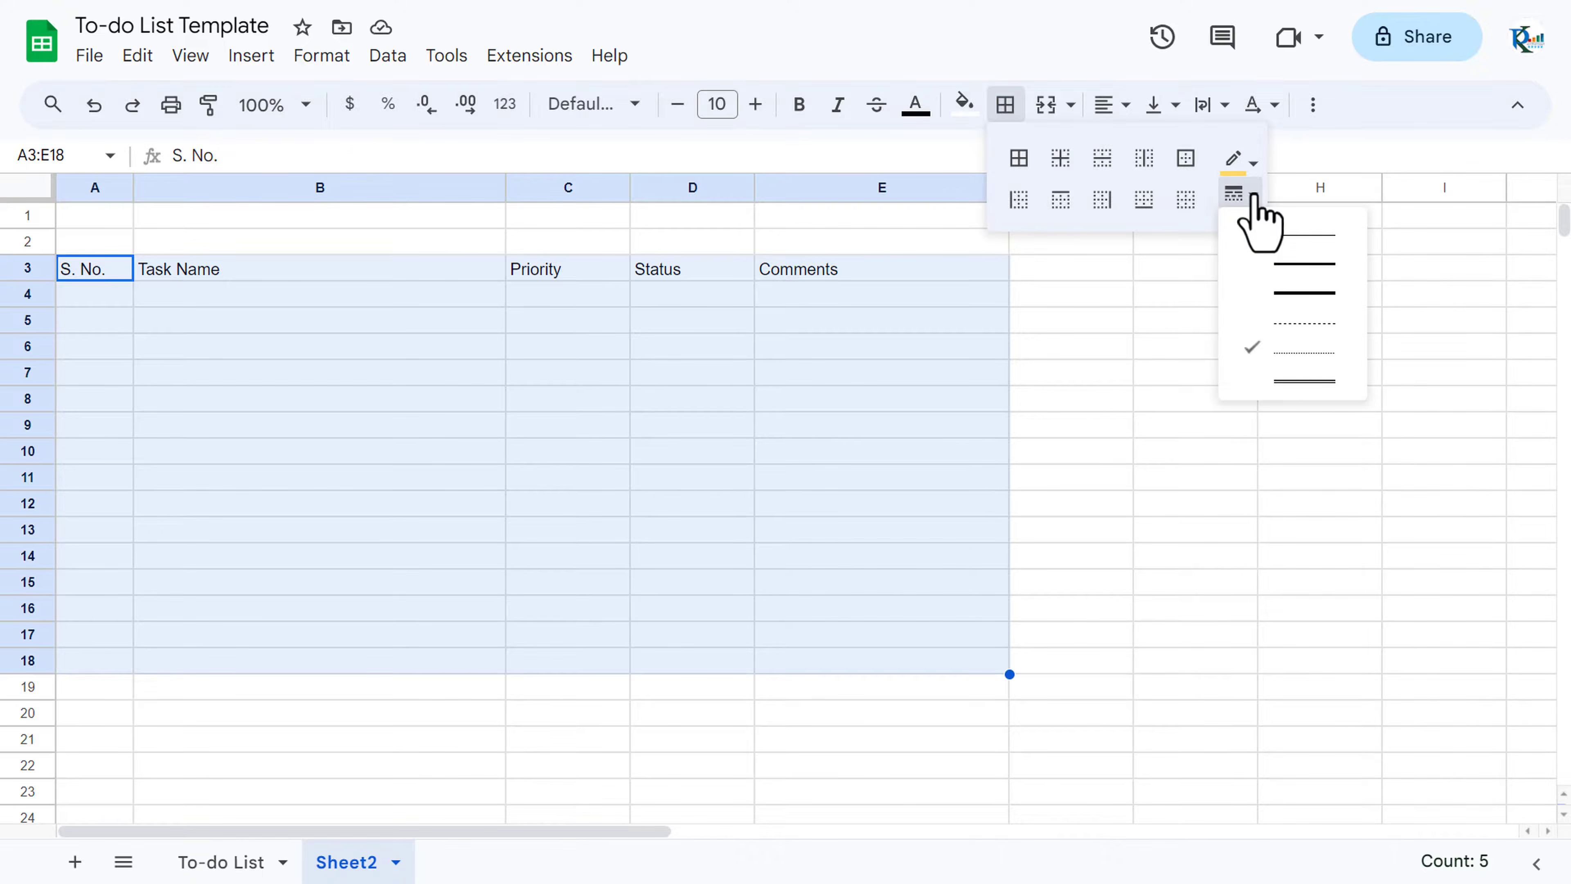
{"action": "left_click", "coordinate": [1300, 355]}
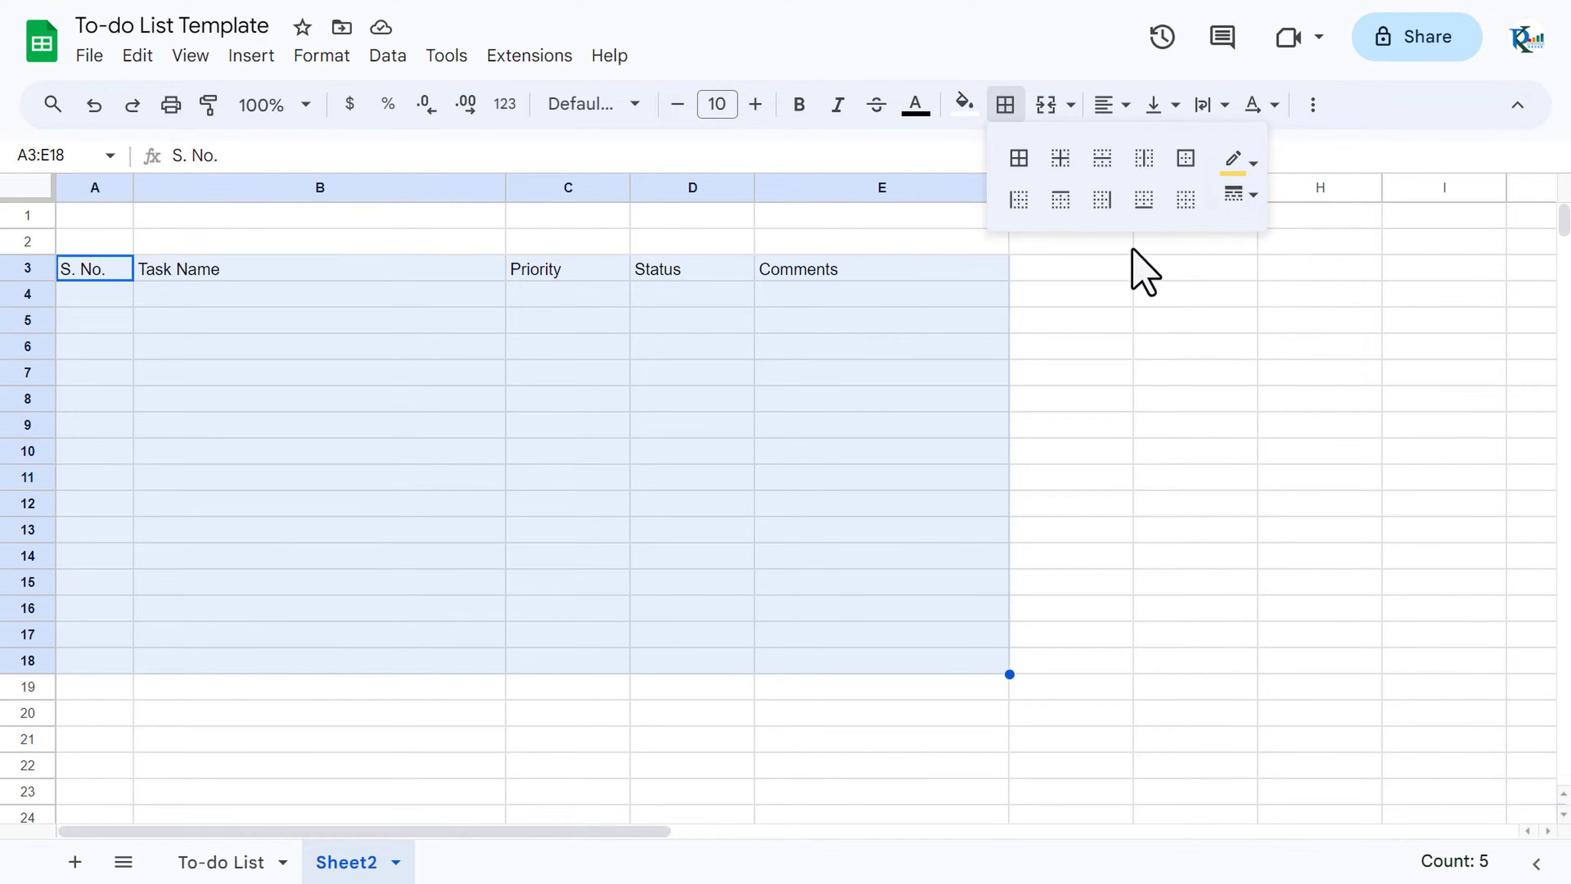
{"action": "left_click", "coordinate": [1019, 159]}
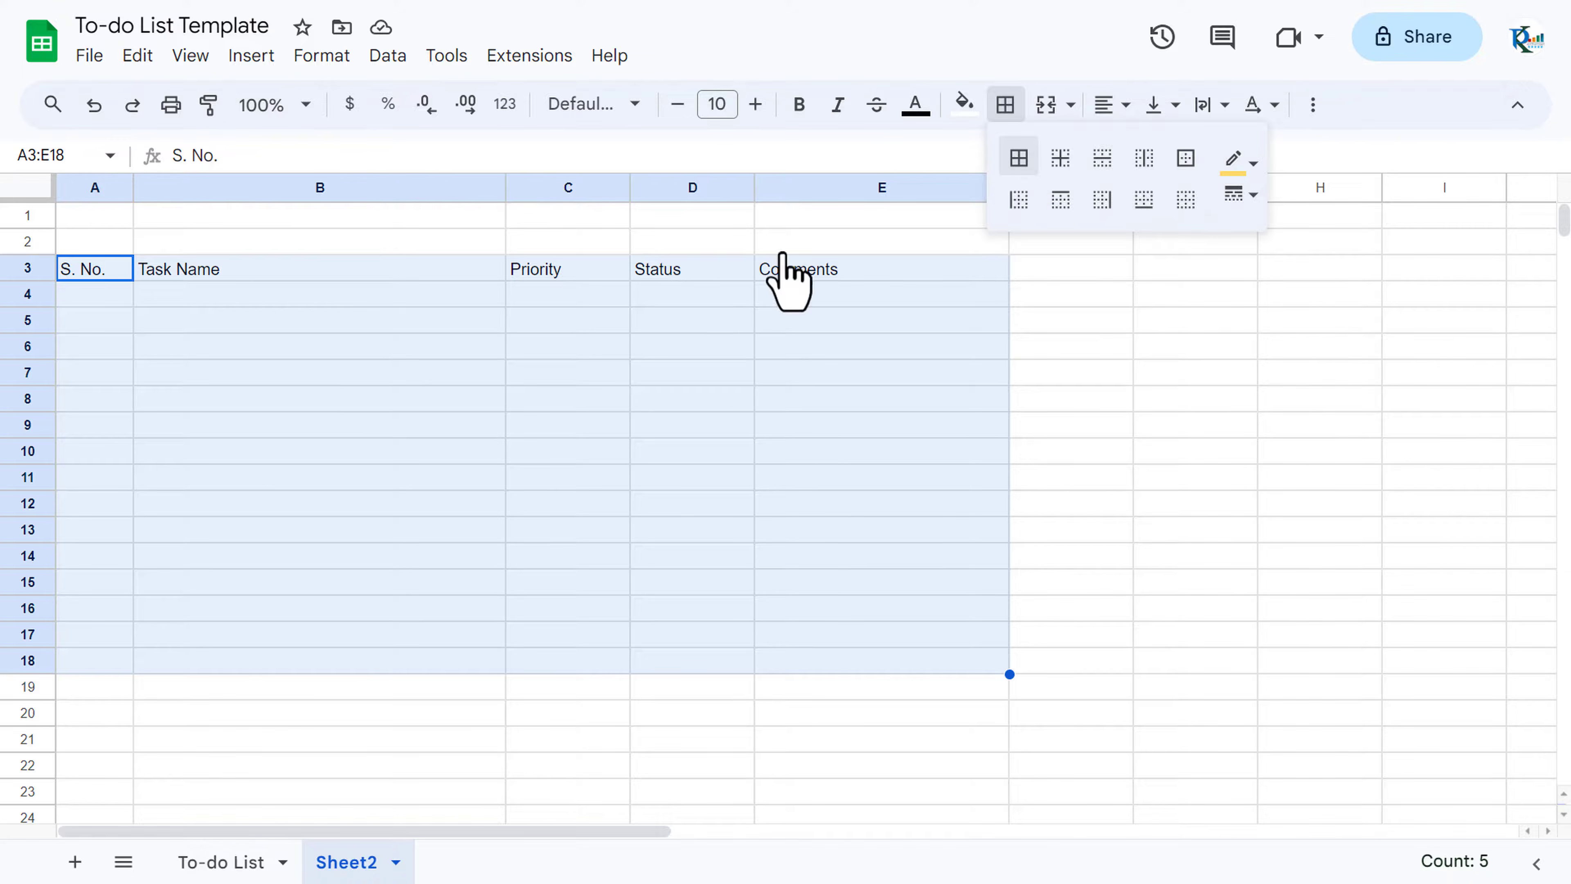
Center the contents of A3:E18 horizontally, align them to the middle vertically and set the font size to 9
{"action": "left_click", "coordinate": [1124, 107]}
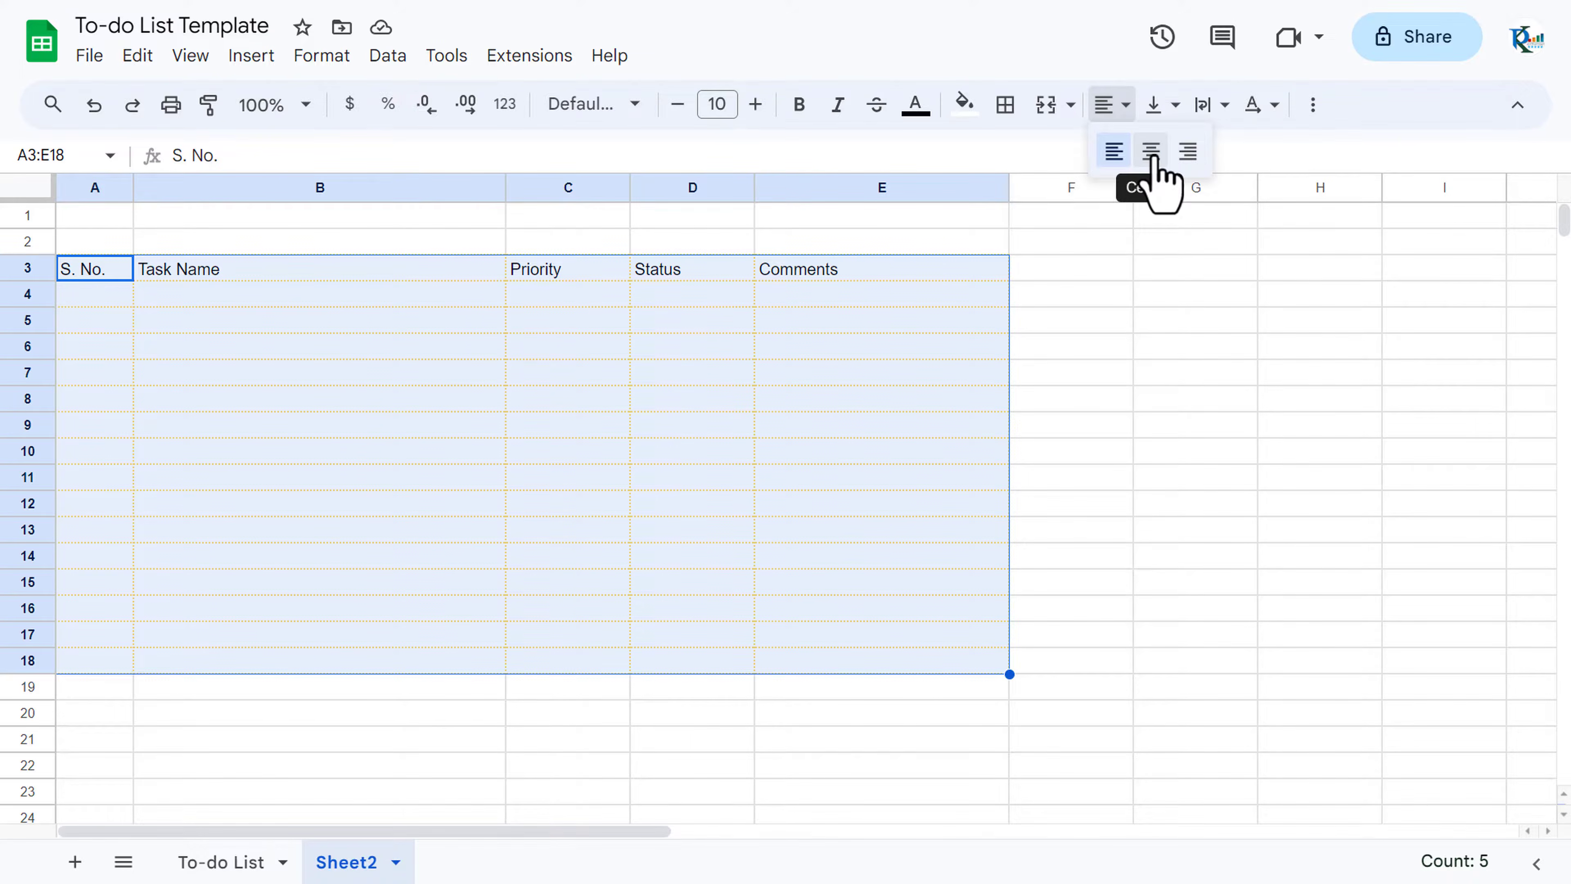
{"action": "left_click", "coordinate": [1151, 151]}
{"action": "left_click", "coordinate": [1156, 105]}
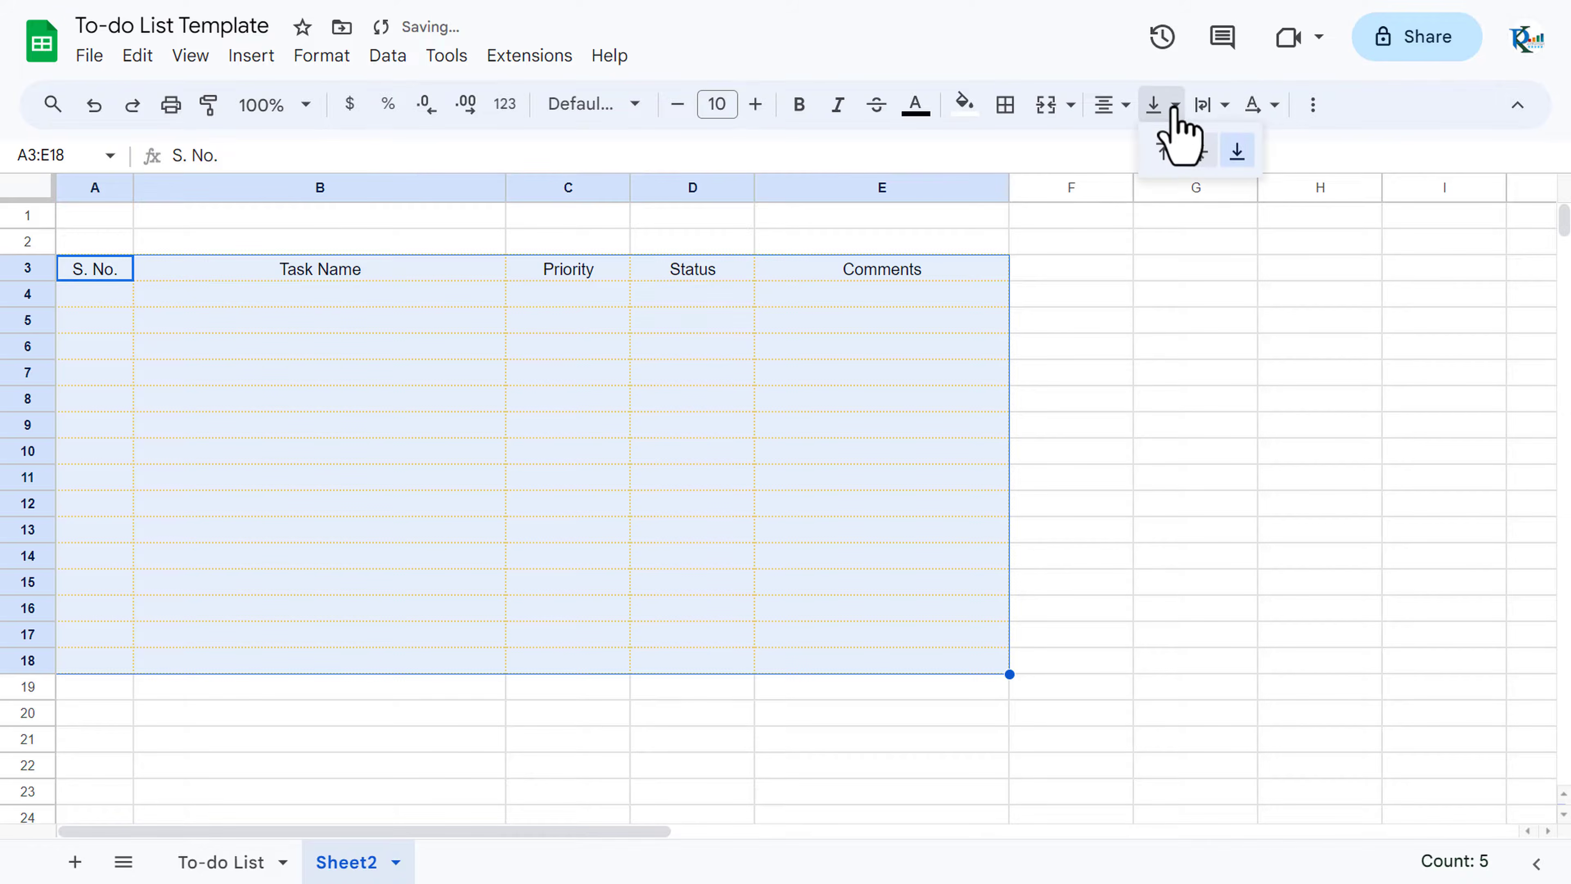
{"action": "left_click", "coordinate": [1200, 152]}
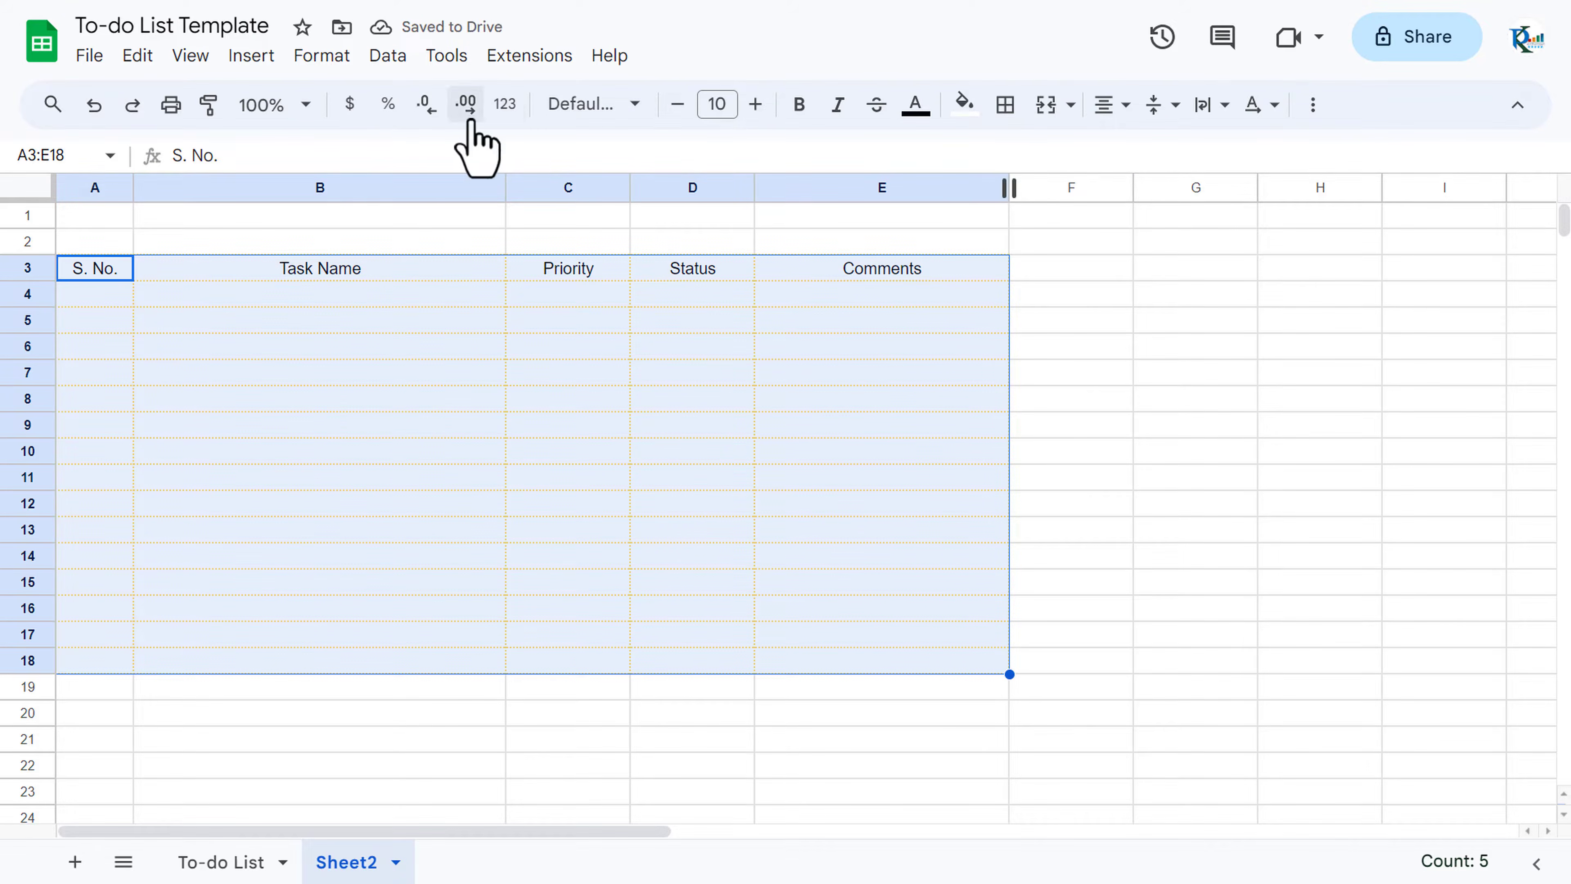
{"action": "left_click", "coordinate": [677, 104]}
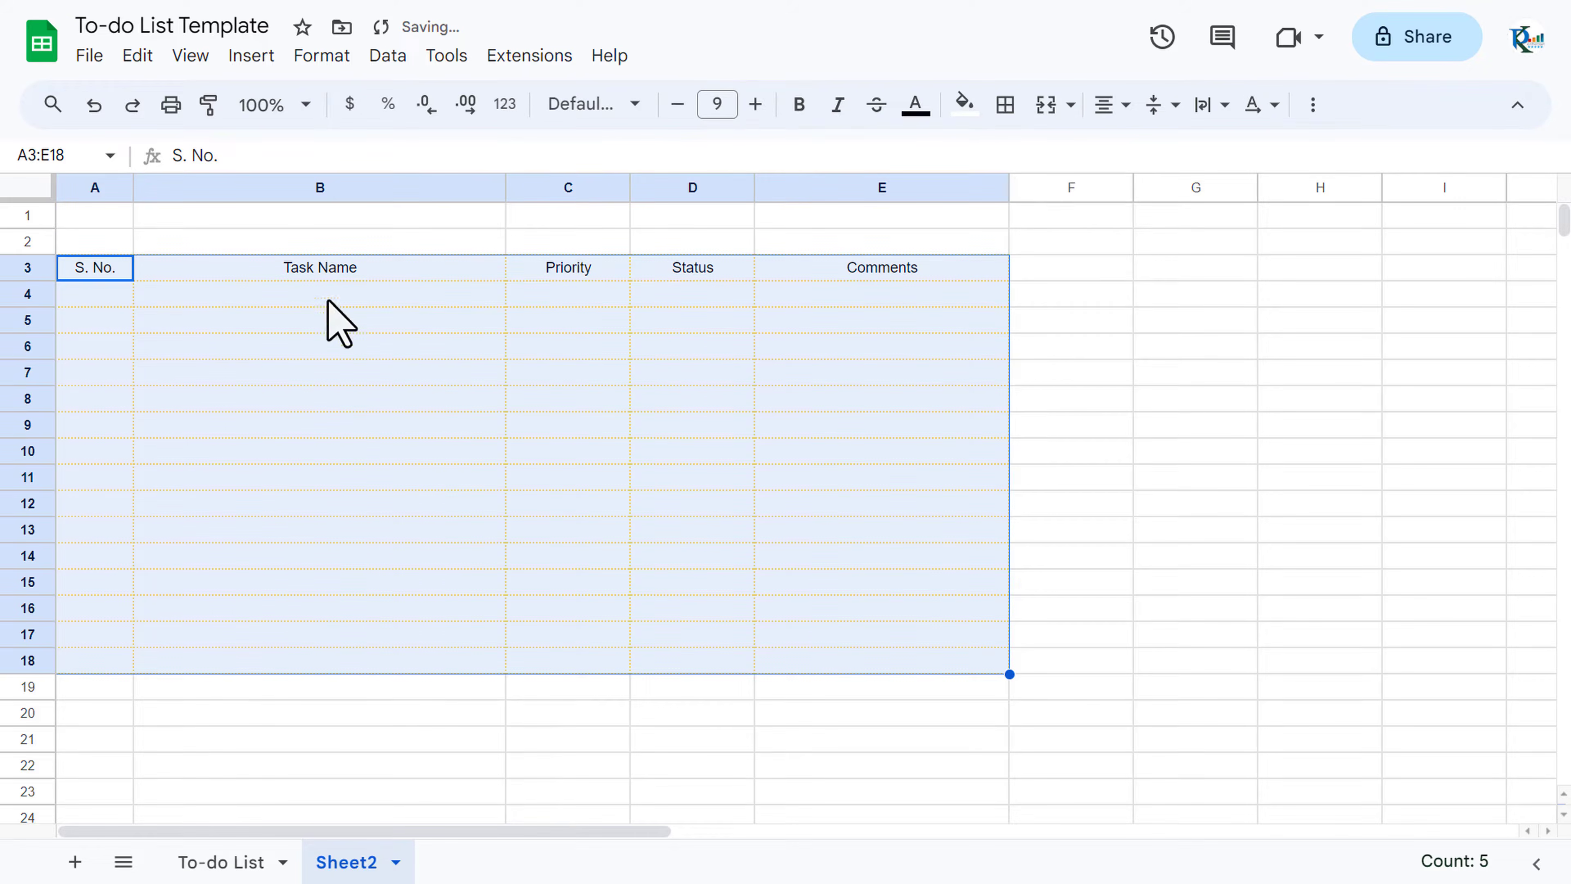
Make the header row text in A3:E3 bold
{"action": "left_click", "coordinate": [192, 268]}
{"action": "left_click_drag", "start_coordinate": [81, 267], "coordinate": [874, 270]}
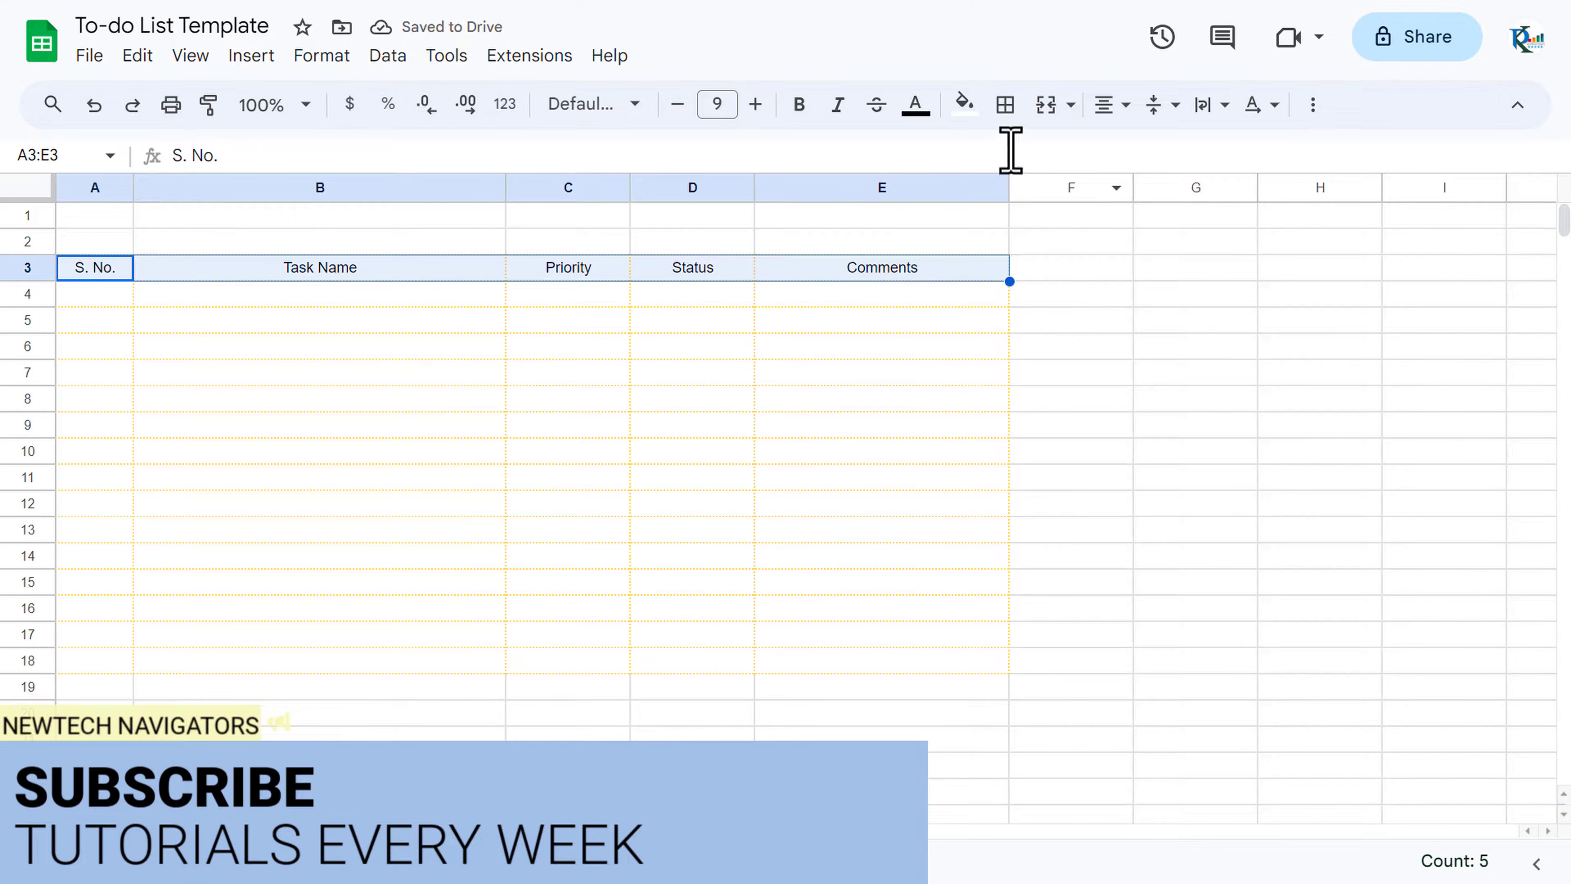
{"action": "left_click", "coordinate": [799, 104]}
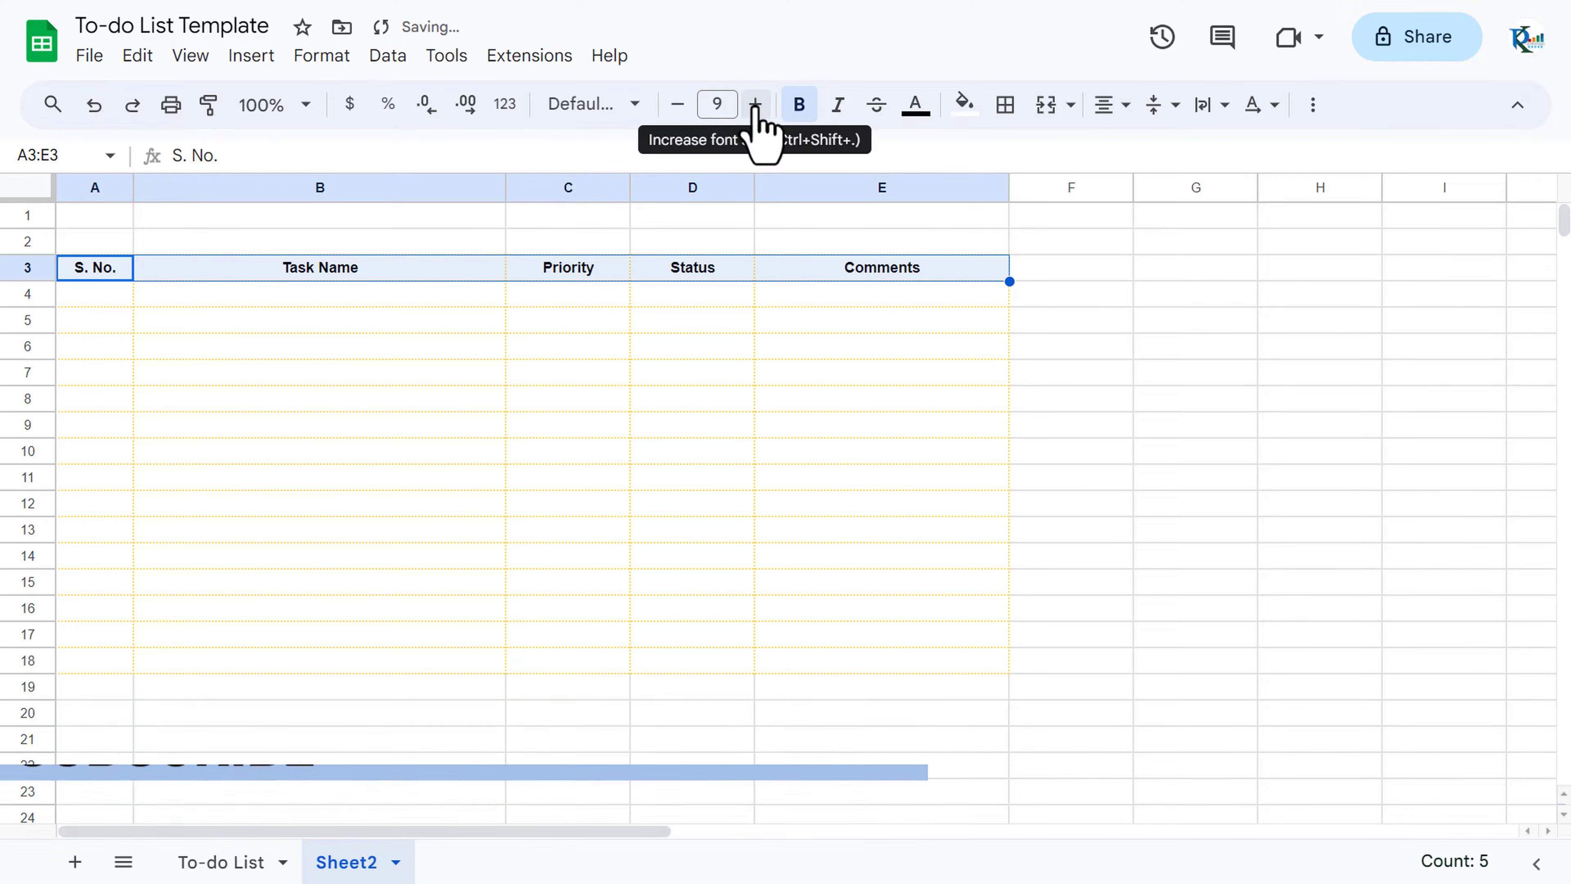
Set the header row A3:E3 to font size 10 and fill it with light yellow
{"action": "left_click", "coordinate": [742, 123]}
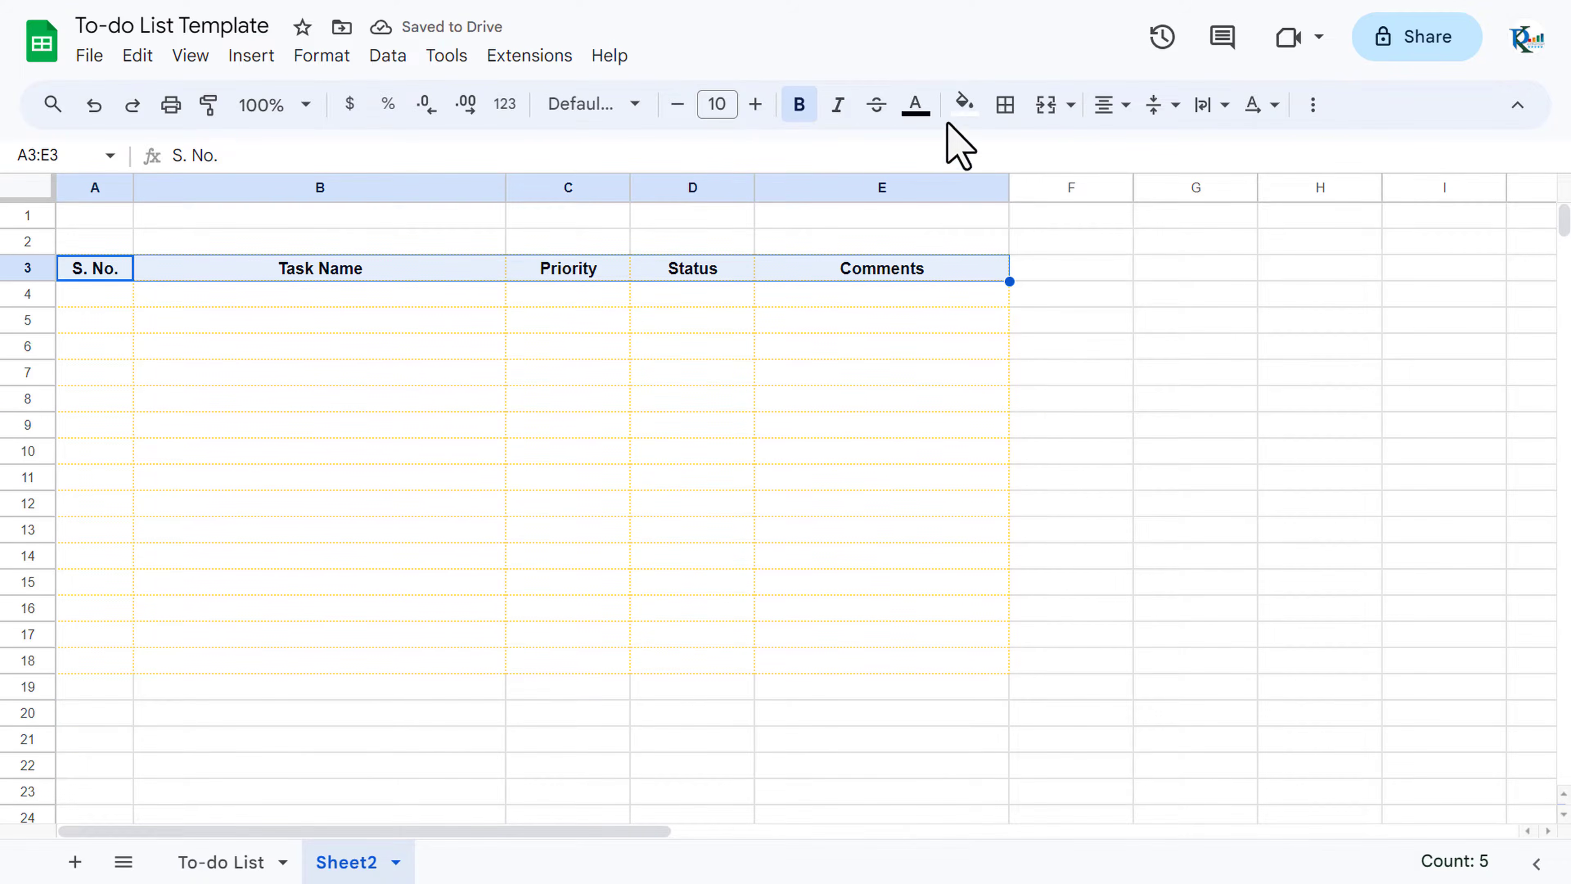
{"action": "left_click", "coordinate": [962, 108]}
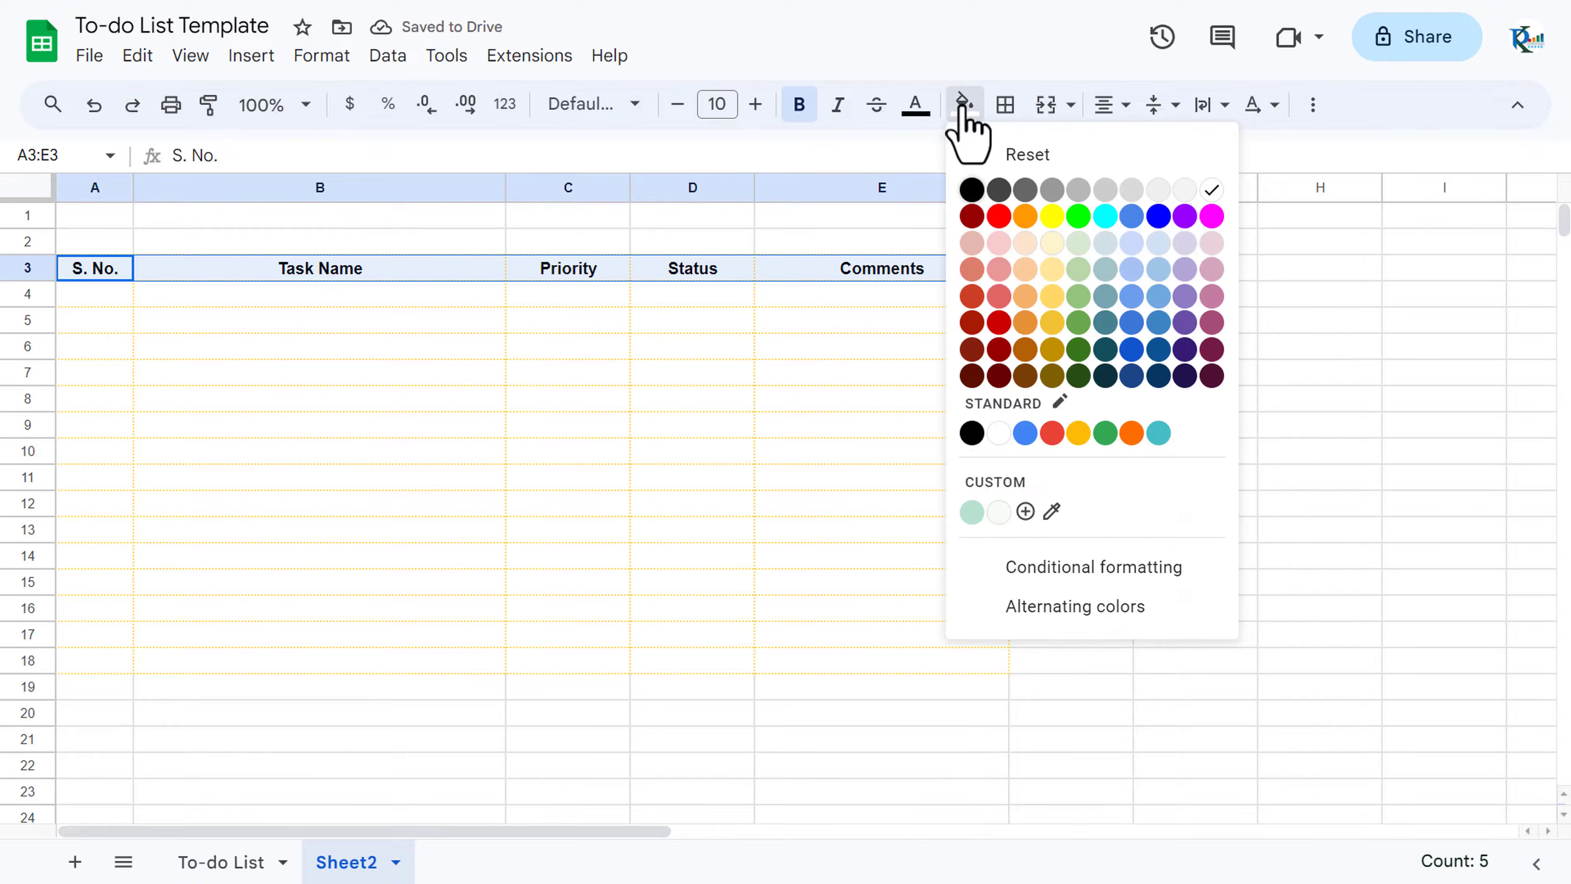
{"action": "left_click", "coordinate": [1052, 270]}
{"action": "left_click", "coordinate": [736, 371]}
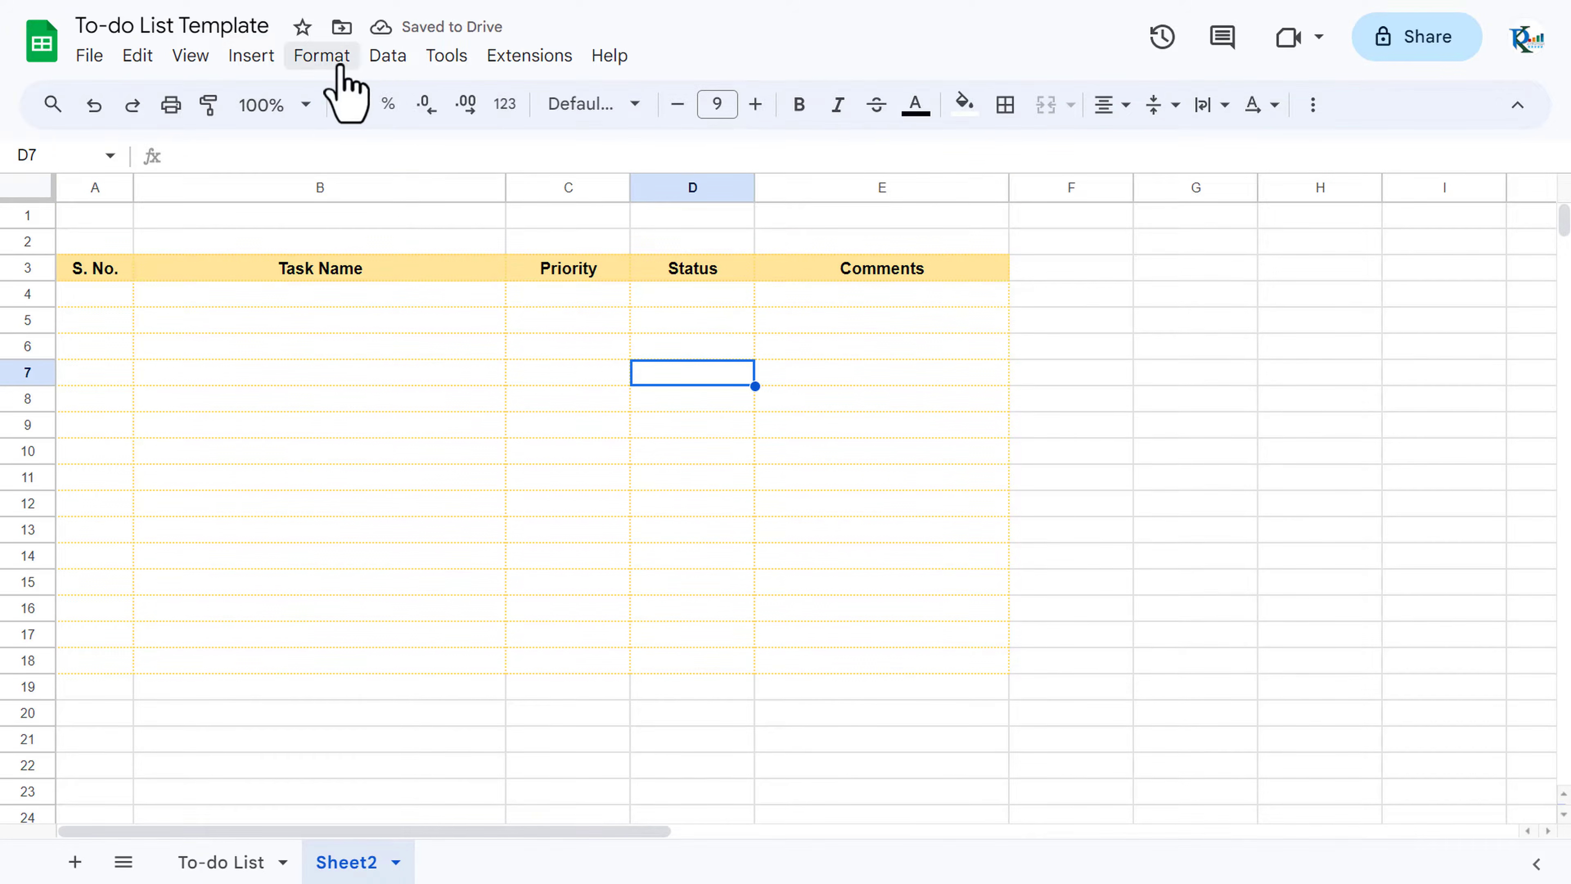
Hide the gridlines on the new sheet
{"action": "left_click", "coordinate": [196, 59]}
{"action": "mouse_move", "coordinate": [333, 102]}
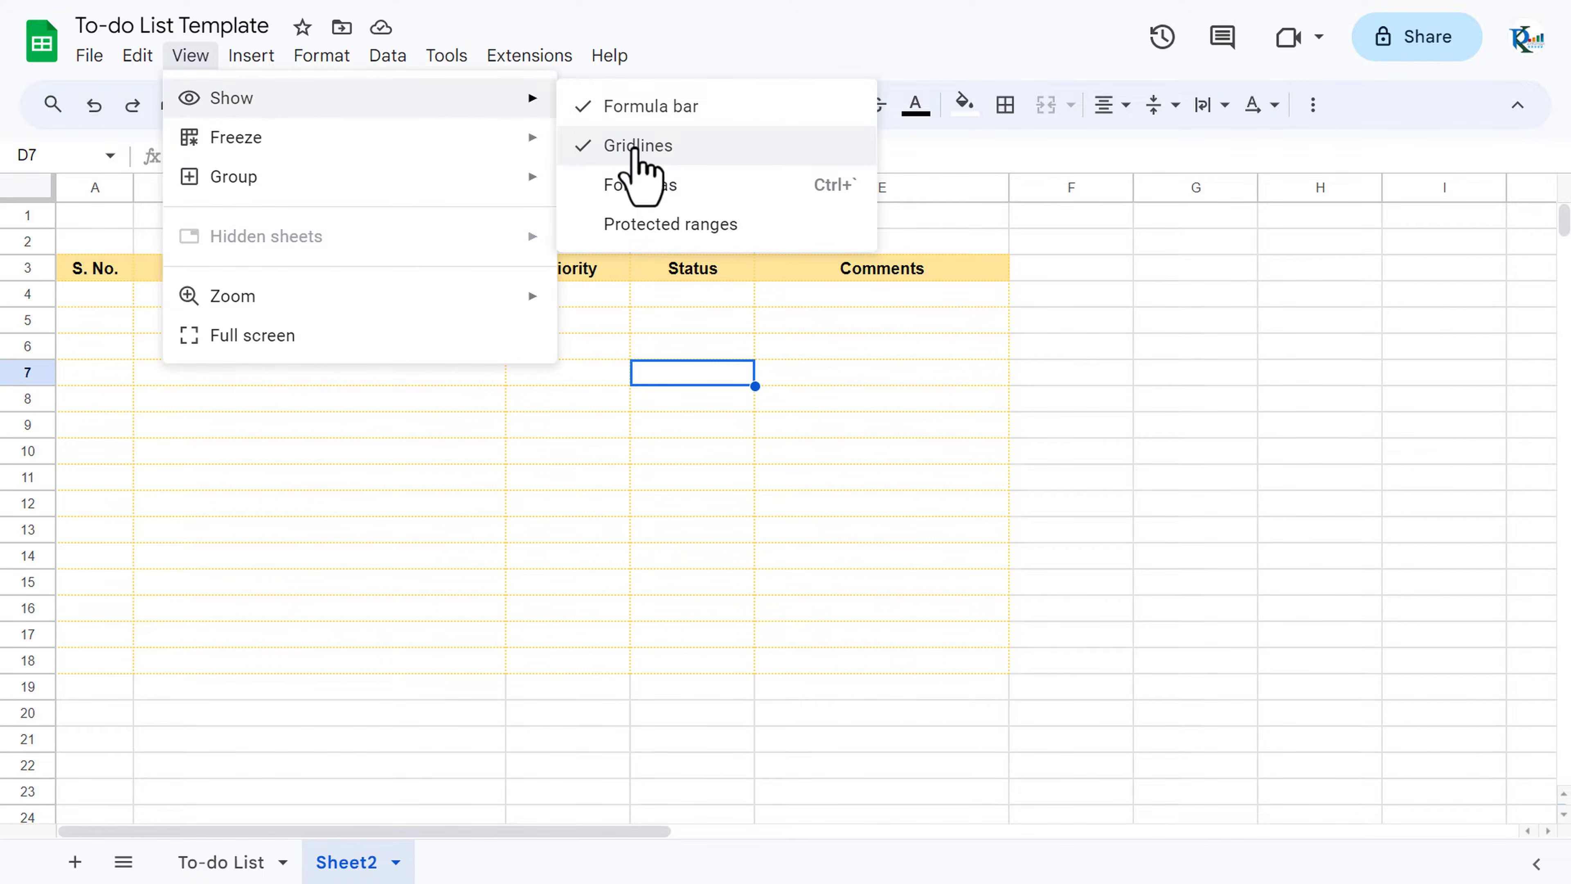
{"action": "left_click", "coordinate": [634, 151]}
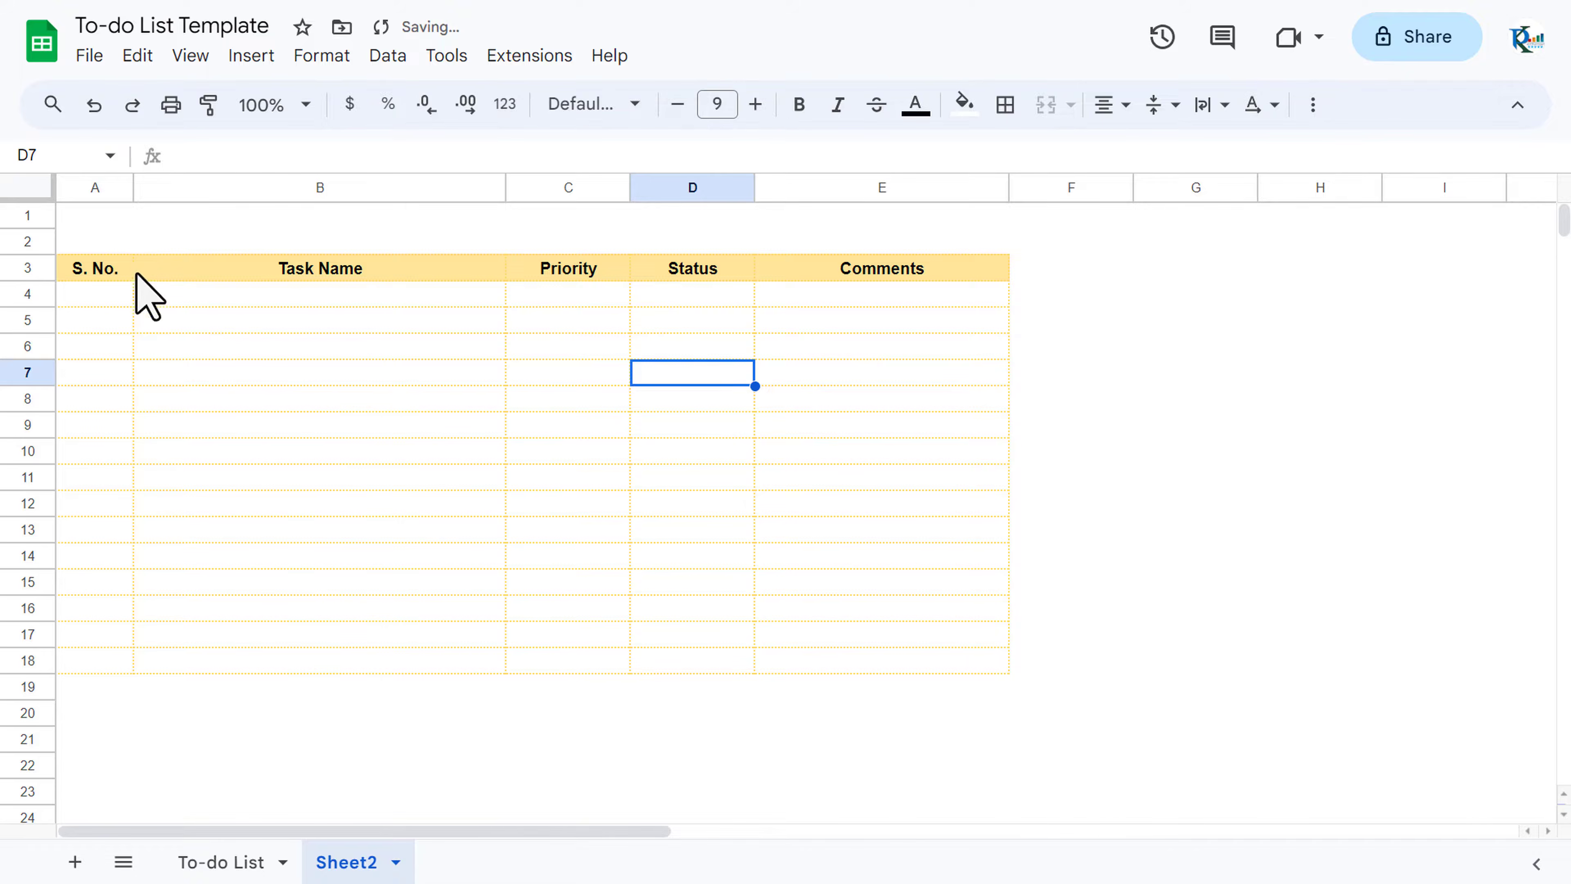
Merge cells A1:E1 into one title cell and make row 1 about one and a half times as tall
{"action": "left_click_drag", "start_coordinate": [73, 214], "coordinate": [909, 191]}
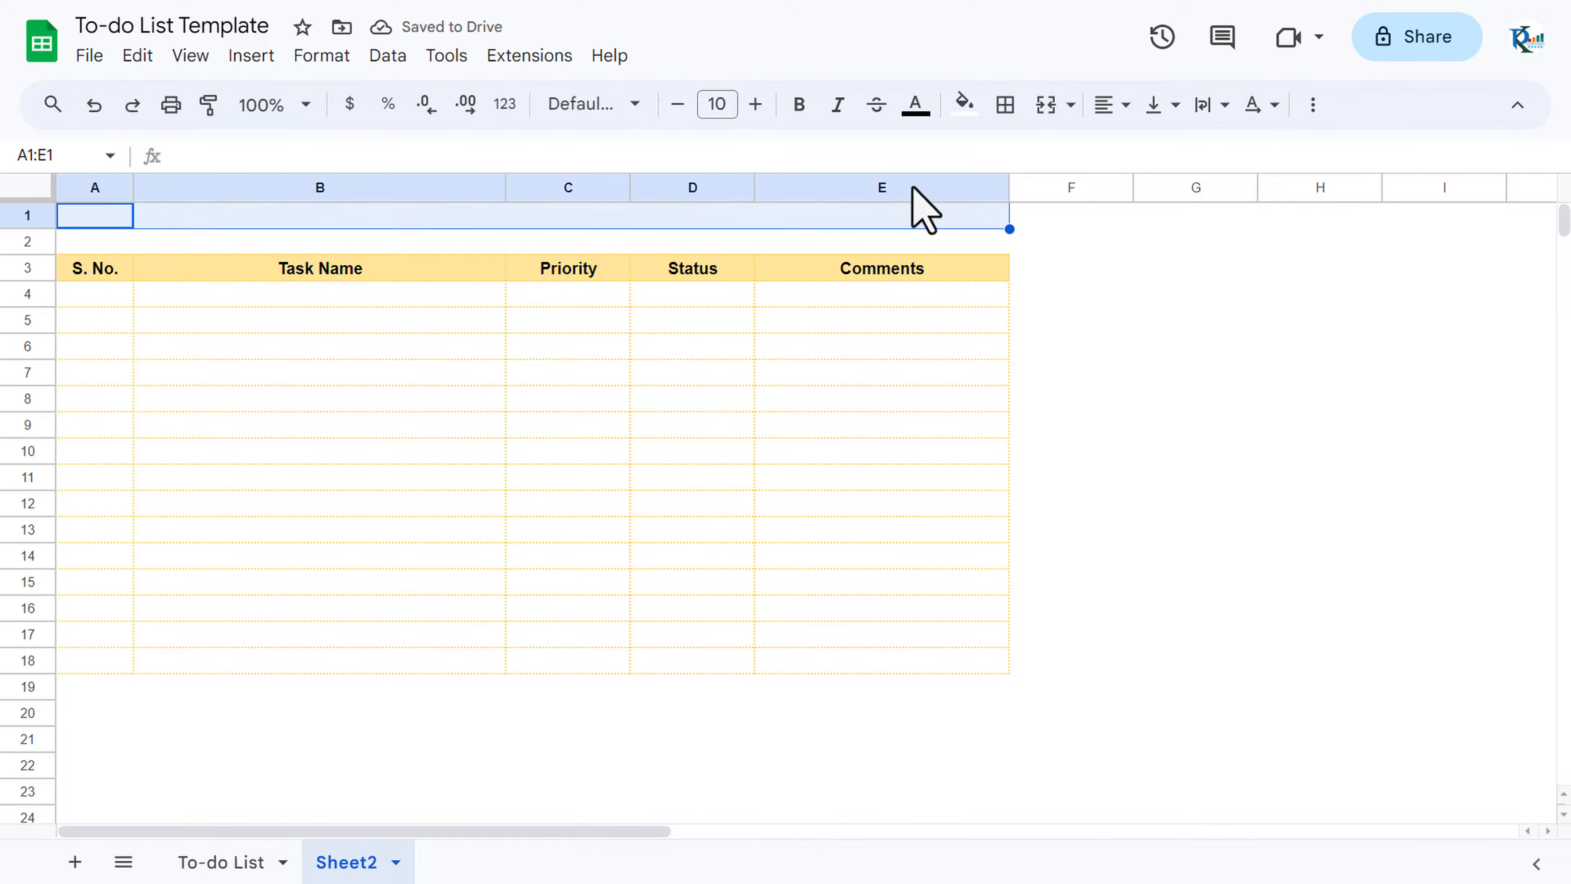
{"action": "left_click", "coordinate": [1045, 106]}
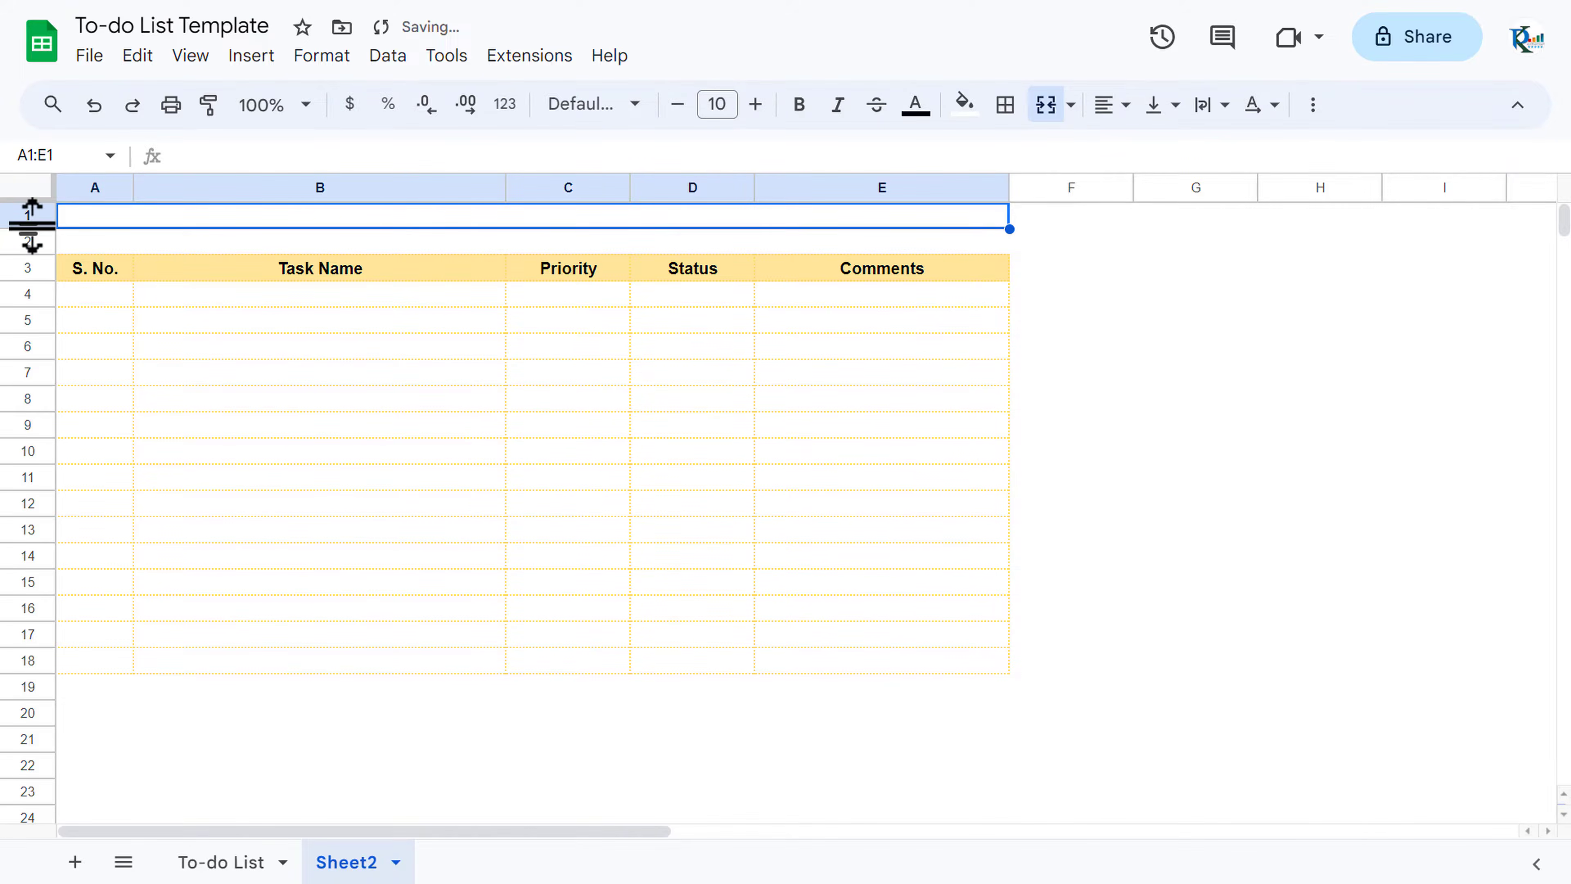
{"action": "left_click_drag", "start_coordinate": [31, 226], "coordinate": [32, 243]}
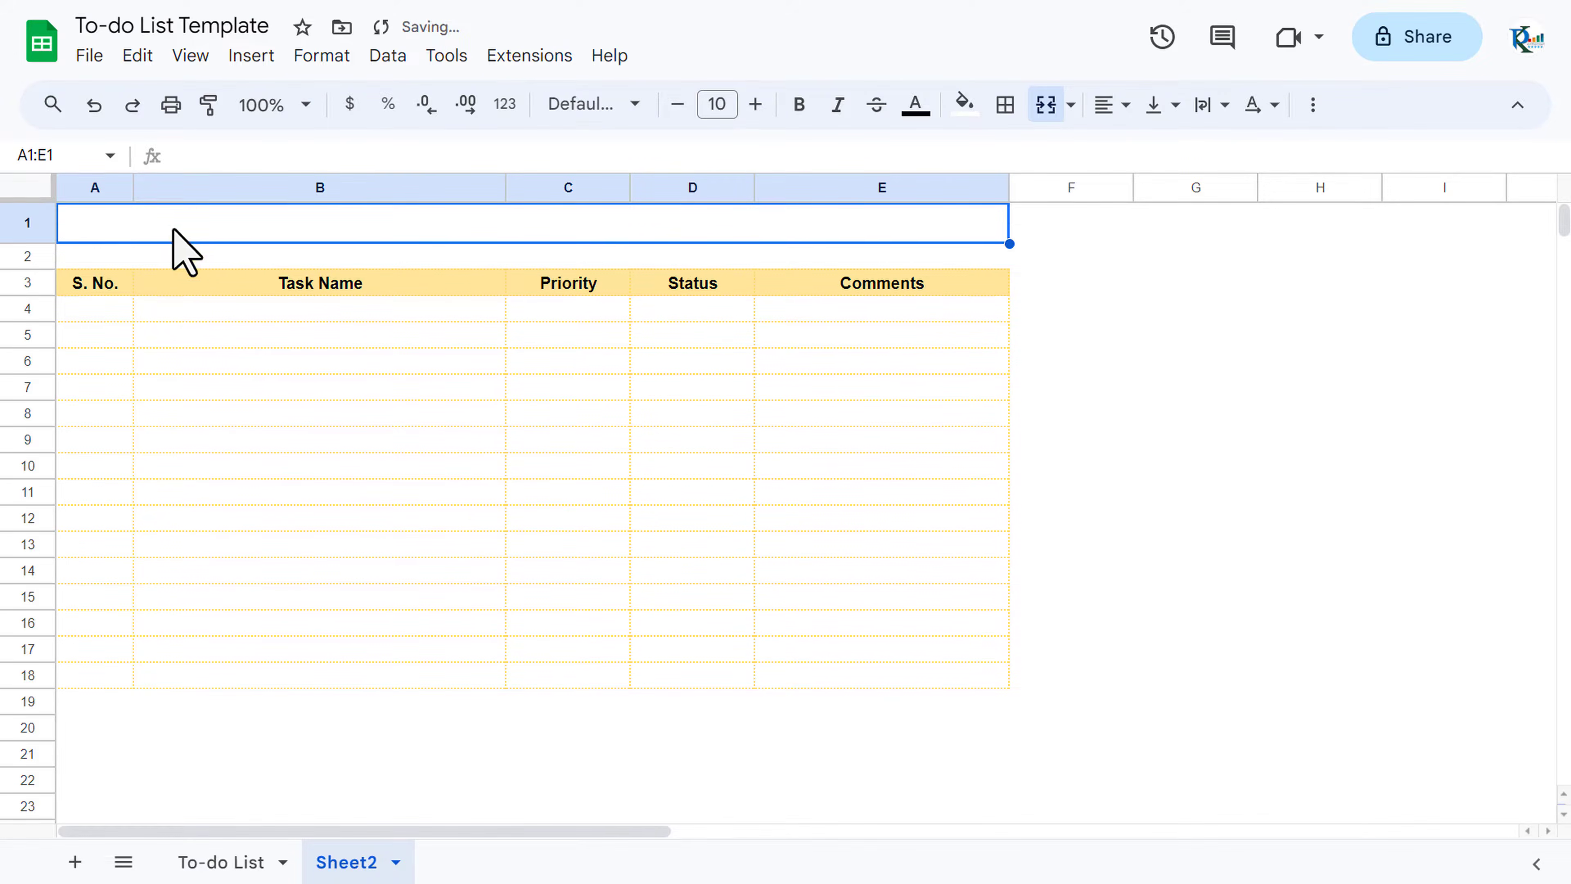
Fill the merged title cell in row 1 with dark red and enter the title "To-do List Template"
{"action": "left_click", "coordinate": [964, 103]}
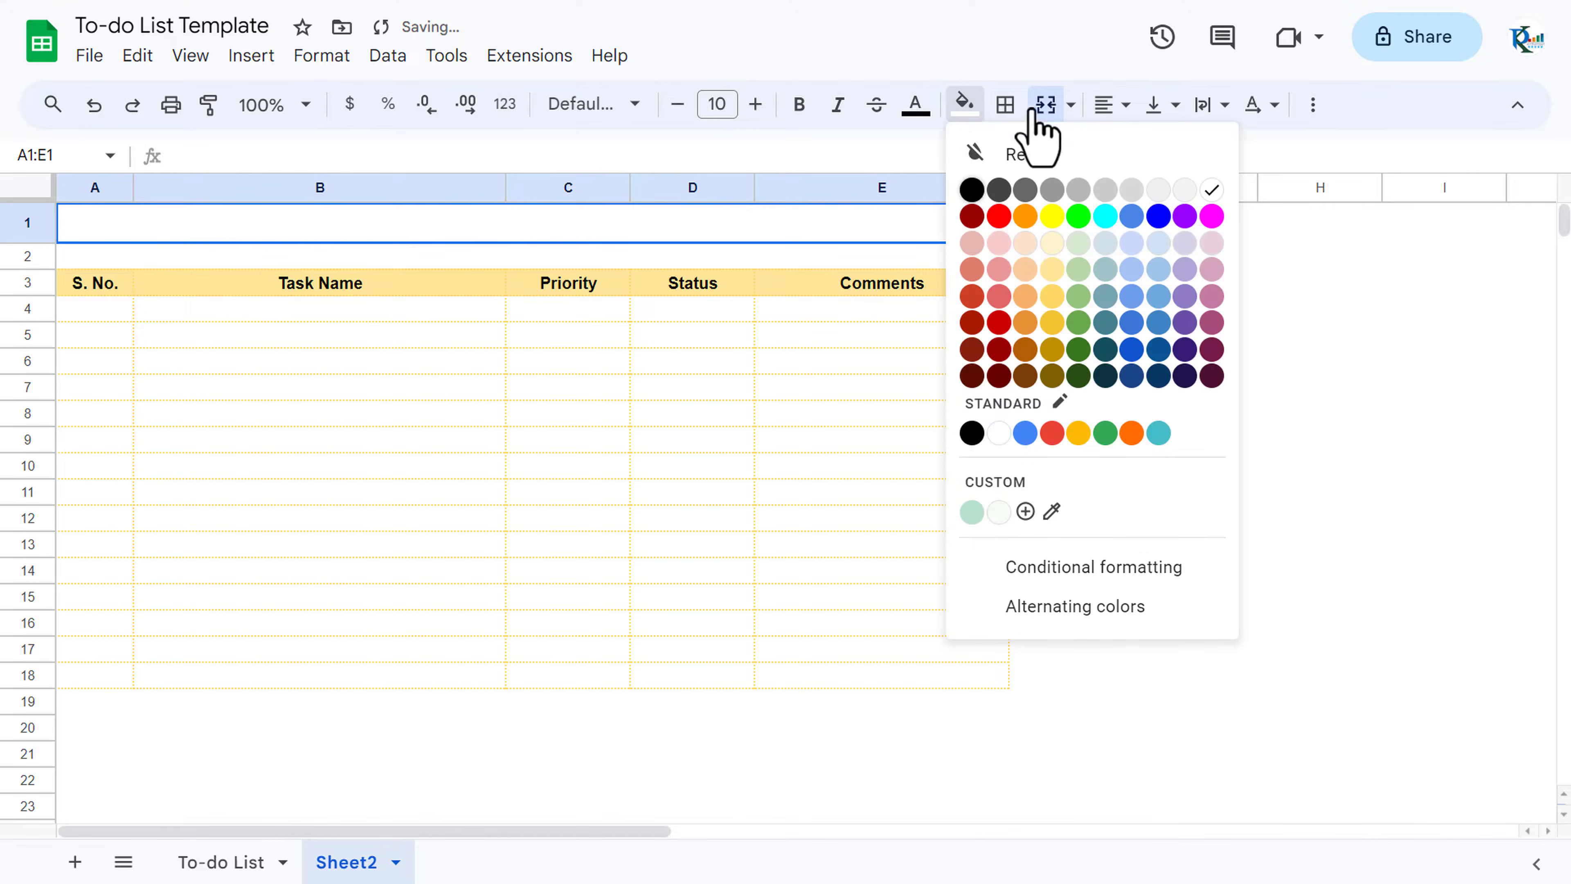
{"action": "left_click", "coordinate": [999, 324]}
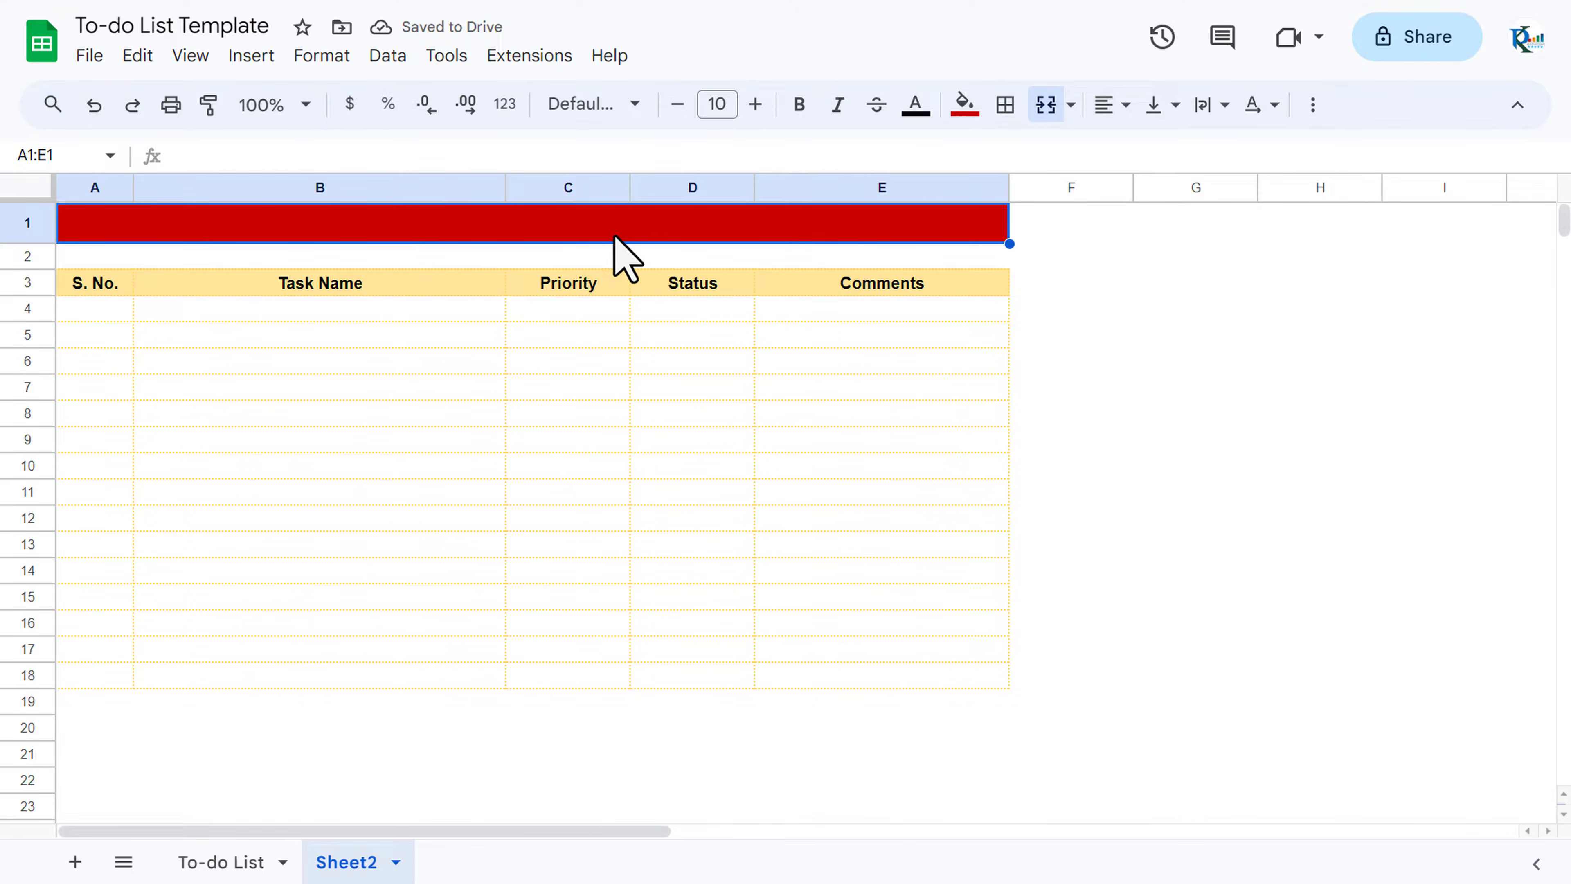
{"action": "type", "text": "To-do List Template"}
{"action": "key", "text": "Return"}
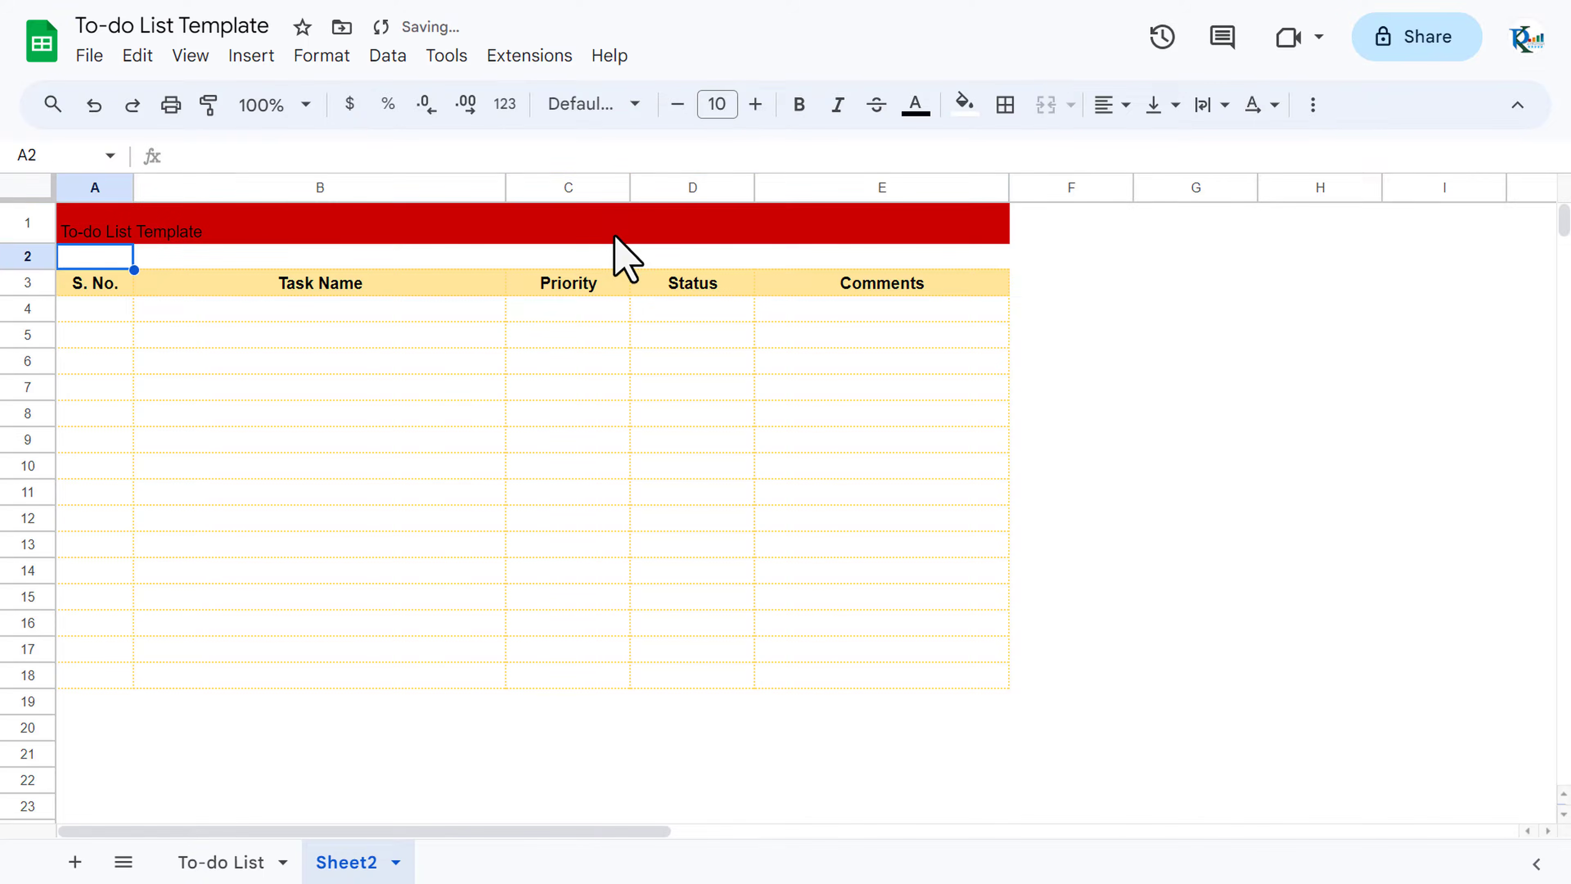
Center the title in row 1 horizontally and align it to the middle vertically
{"action": "left_click", "coordinate": [614, 237]}
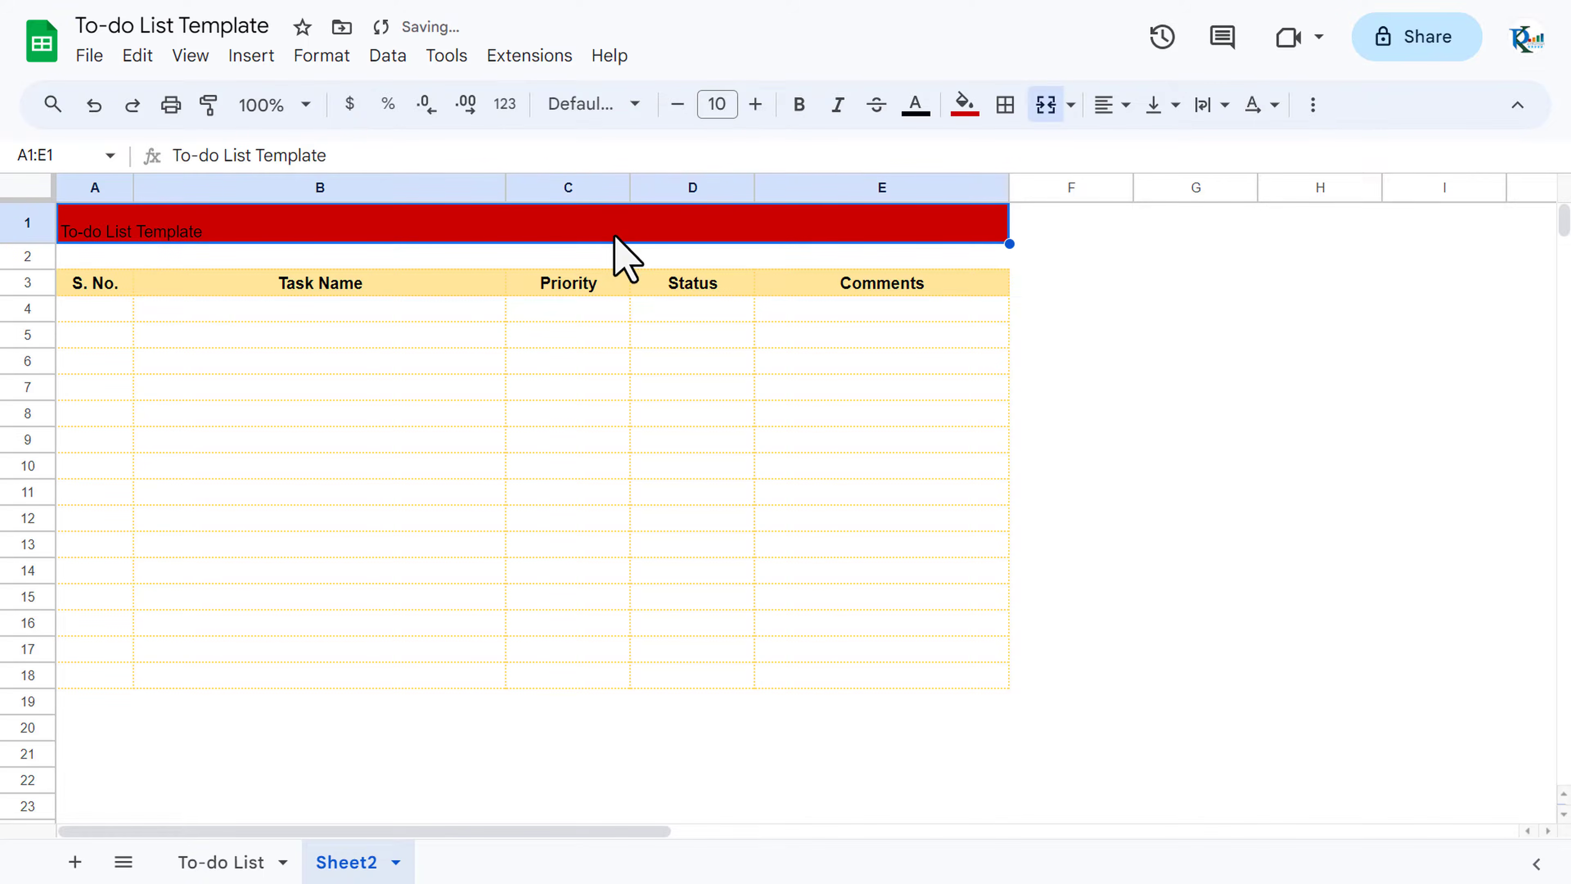
{"action": "left_click", "coordinate": [1124, 105]}
{"action": "left_click", "coordinate": [1147, 150]}
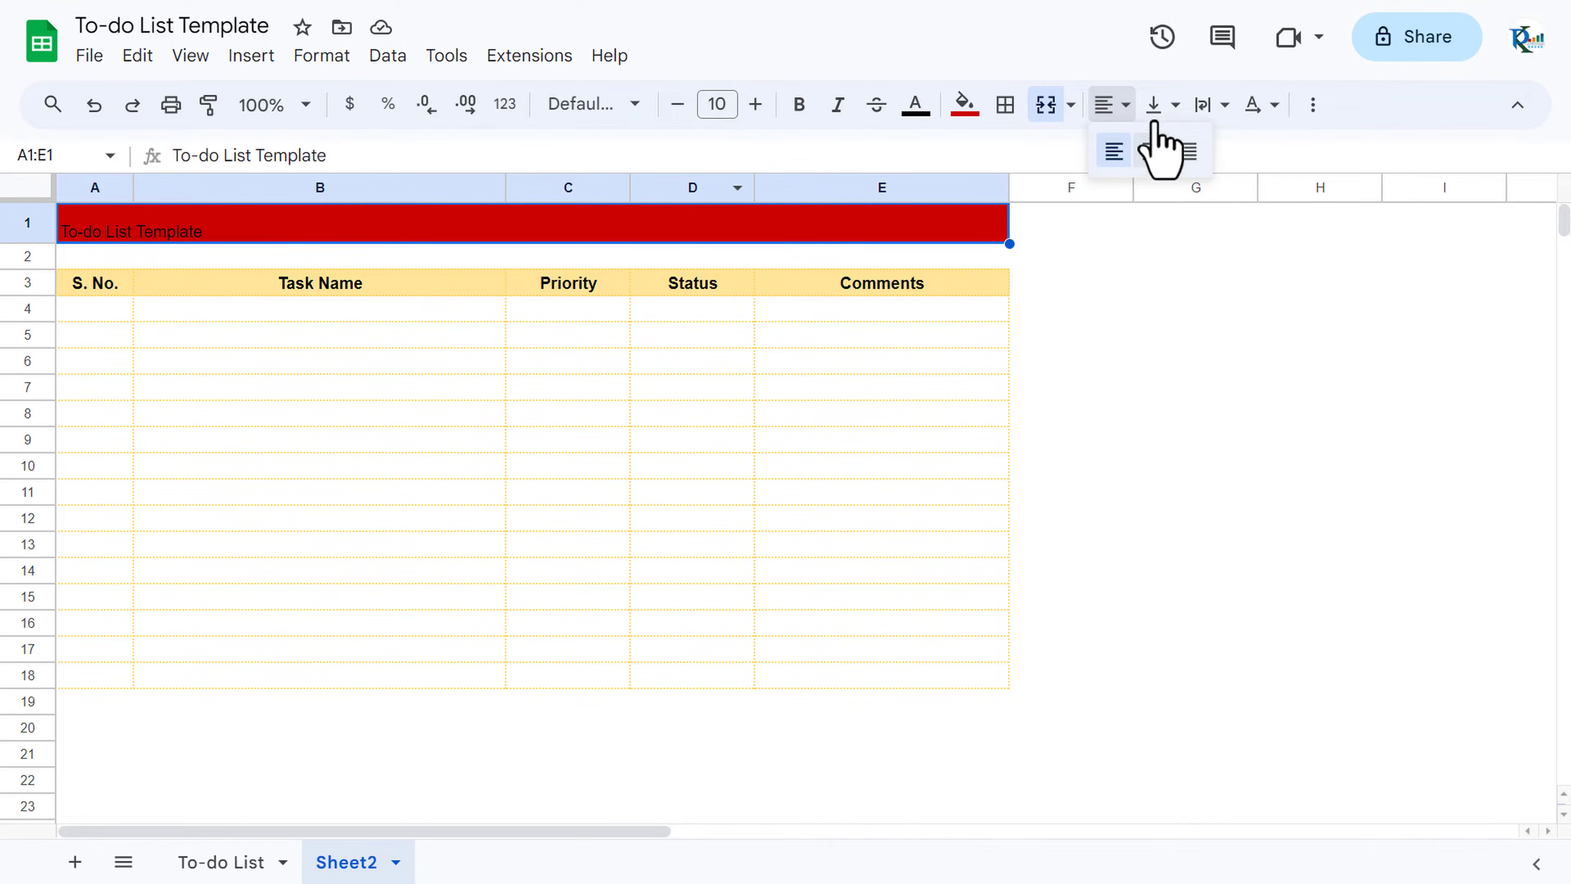
{"action": "left_click", "coordinate": [1167, 103]}
{"action": "left_click", "coordinate": [1200, 152]}
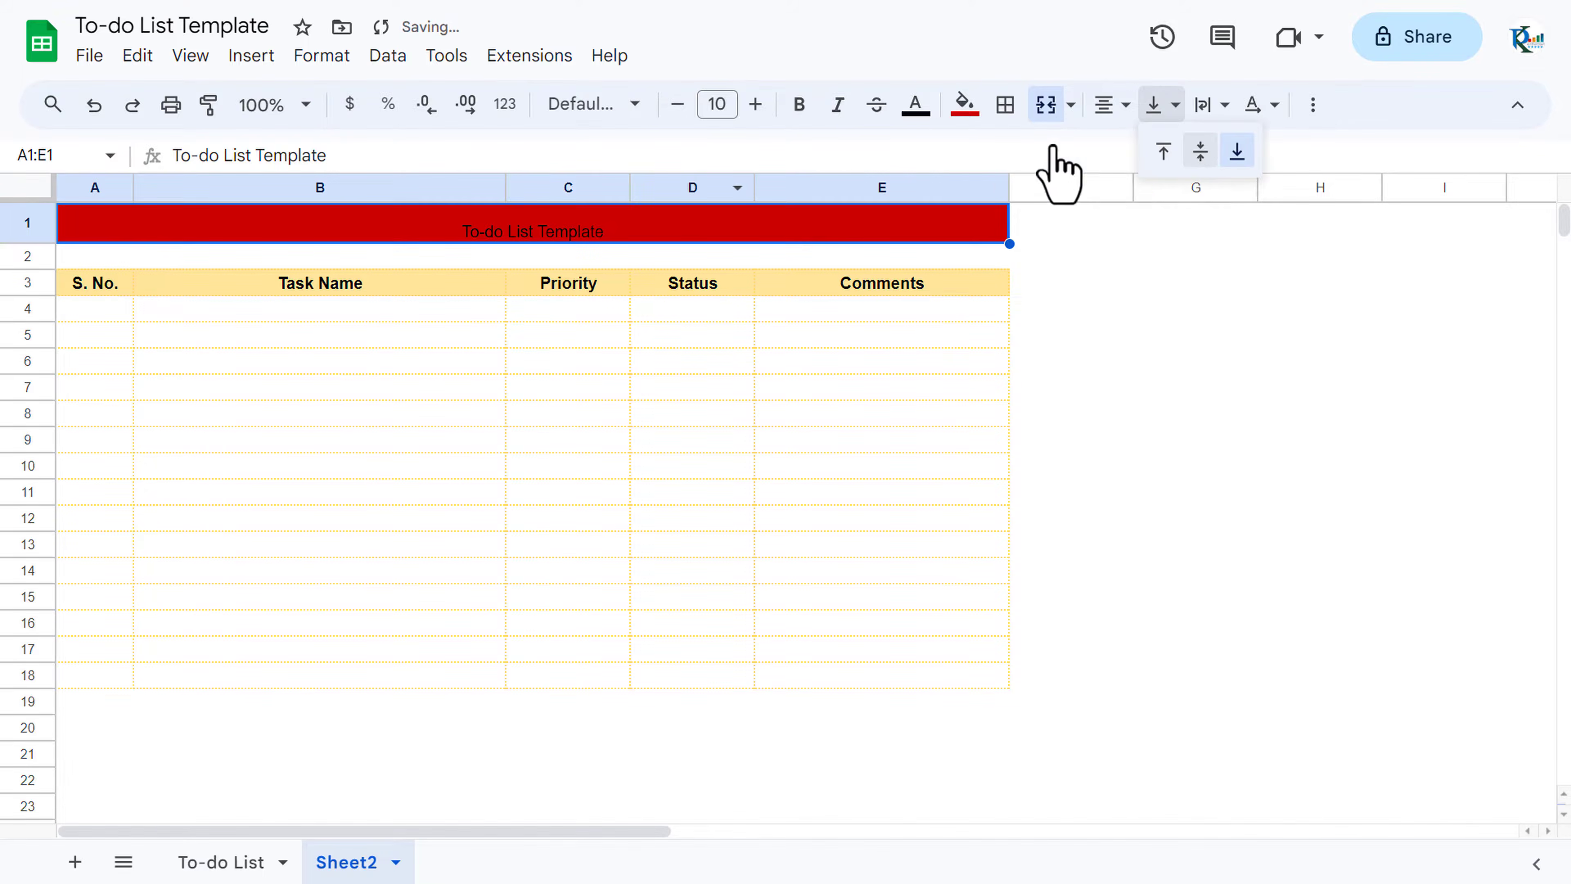
Set the title's text color to white and its font size to 17
{"action": "left_click", "coordinate": [922, 110]}
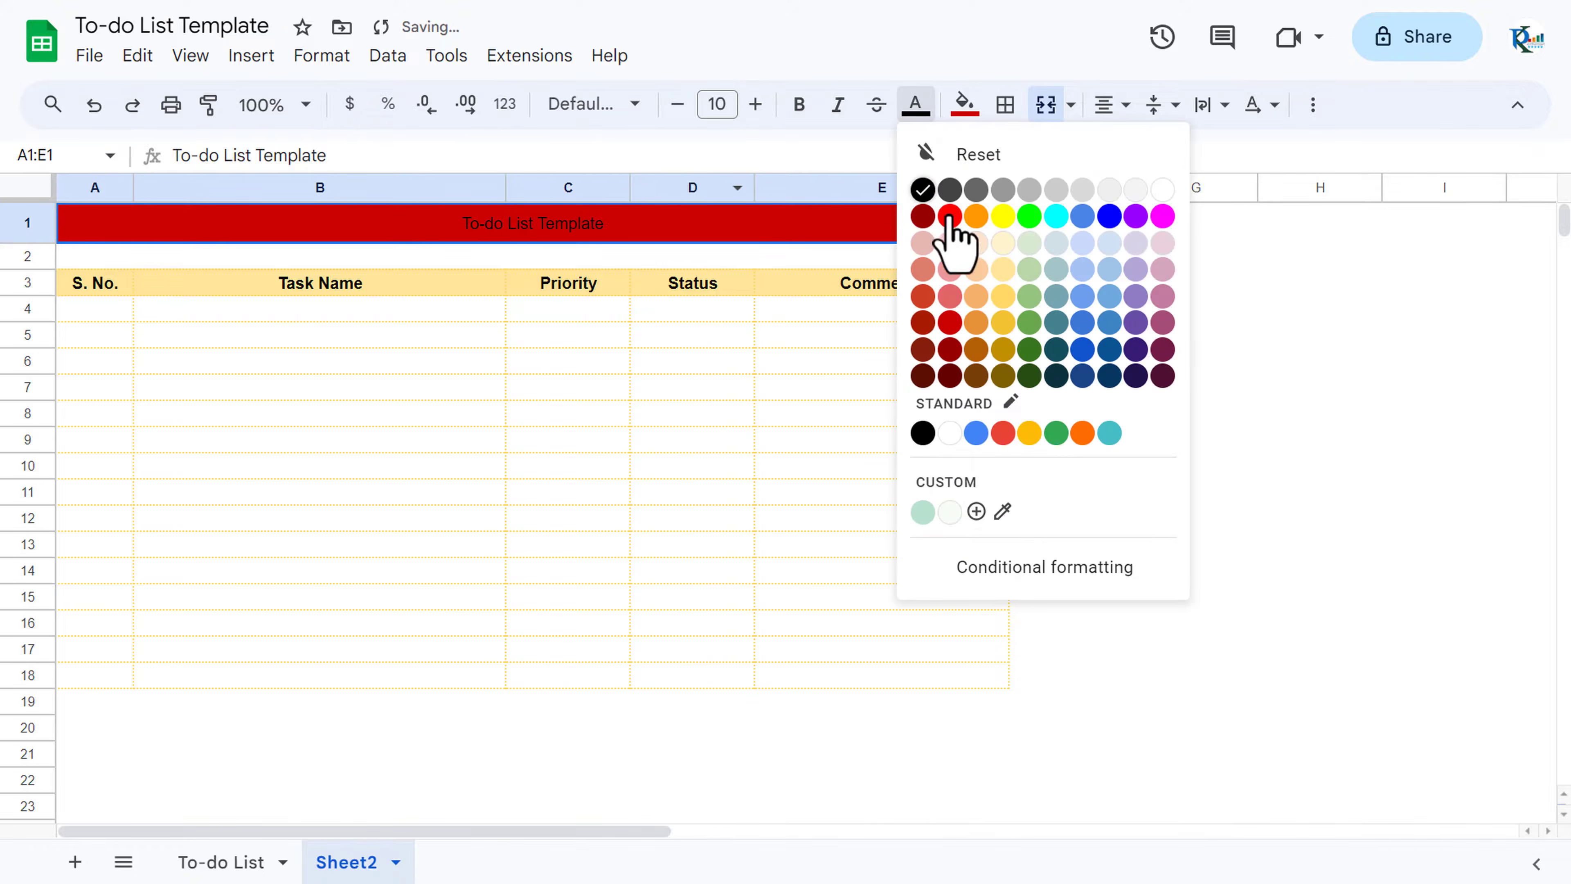
{"action": "left_click", "coordinate": [756, 105]}
{"action": "left_click", "coordinate": [756, 105]}
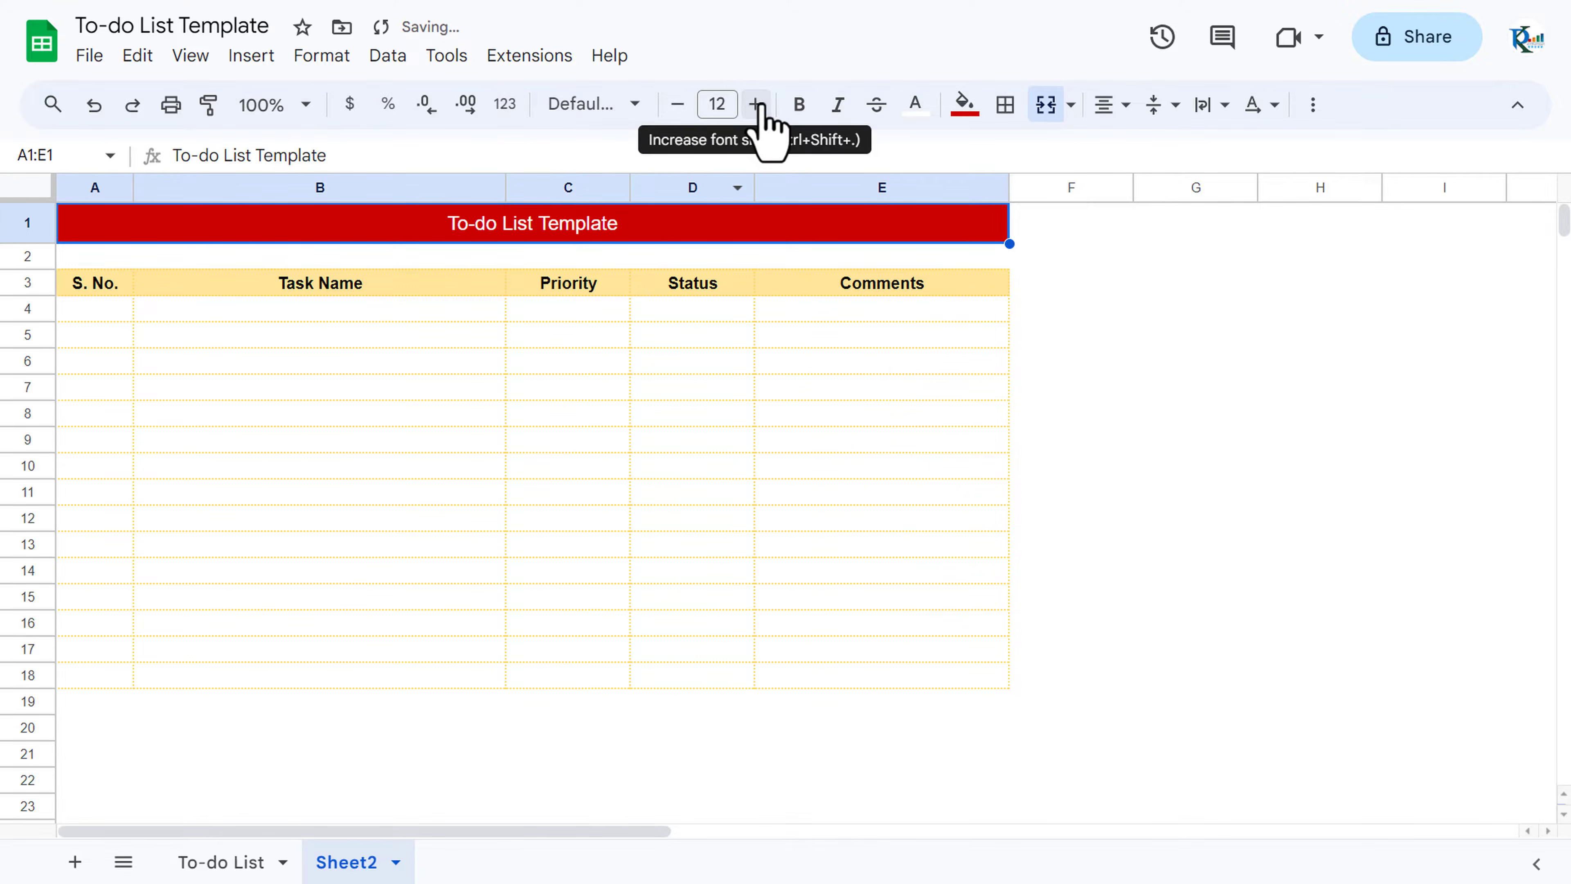
{"action": "left_click", "coordinate": [755, 105]}
{"action": "left_click", "coordinate": [756, 105]}
{"action": "left_click", "coordinate": [755, 105]}
{"action": "left_click", "coordinate": [756, 105]}
{"action": "left_click", "coordinate": [756, 106]}
Change the title's font to Roboto Slab
{"action": "left_click", "coordinate": [637, 110]}
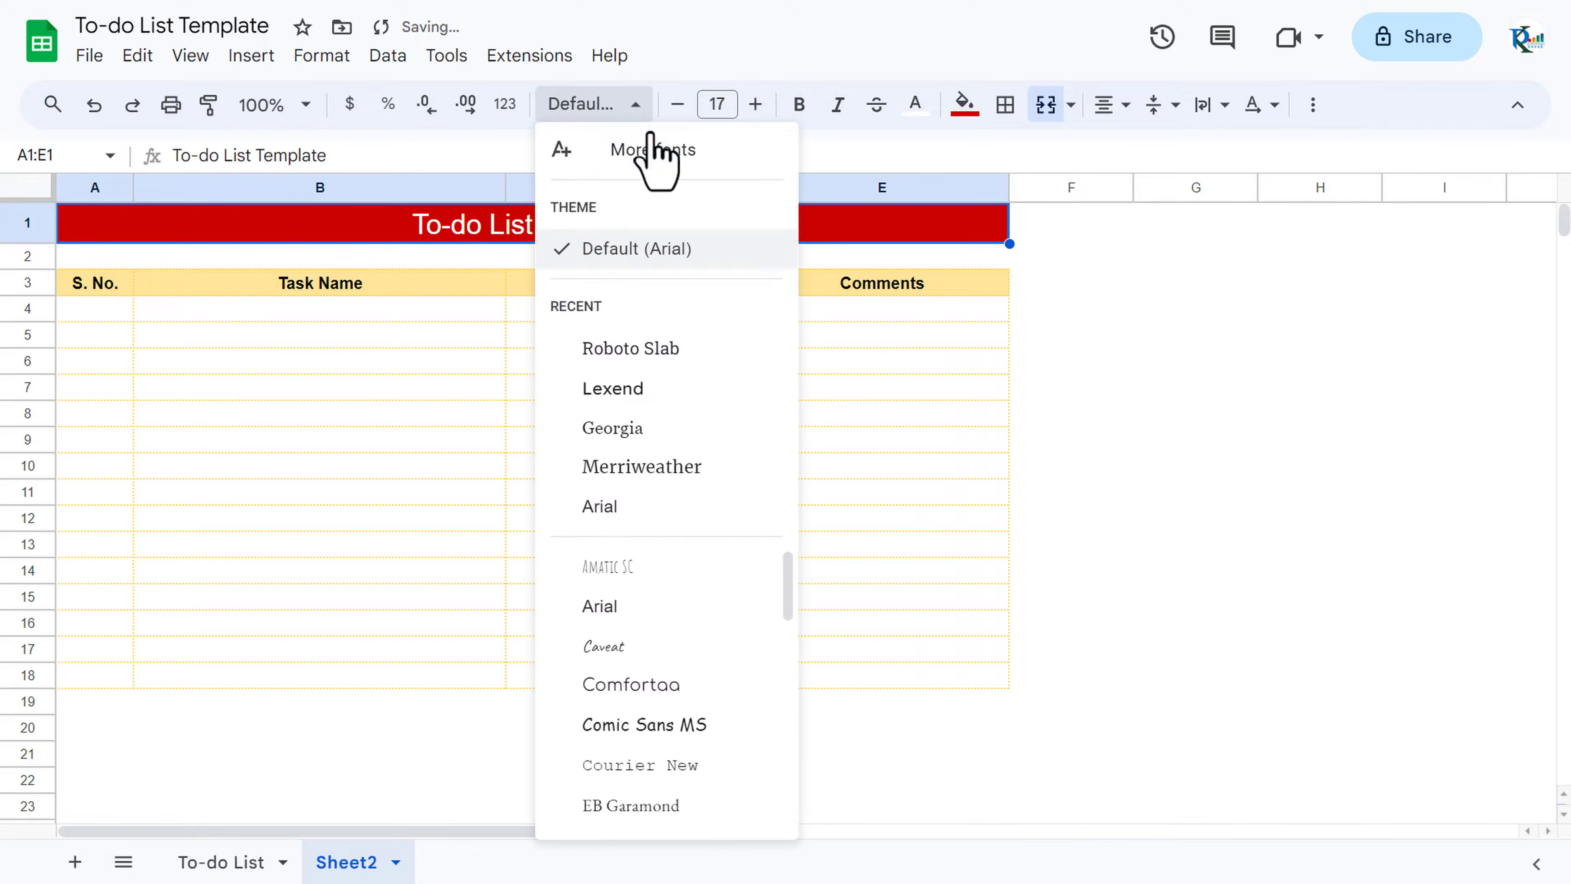
{"action": "left_click", "coordinate": [635, 356]}
{"action": "left_click", "coordinate": [568, 309]}
{"action": "left_click", "coordinate": [389, 318]}
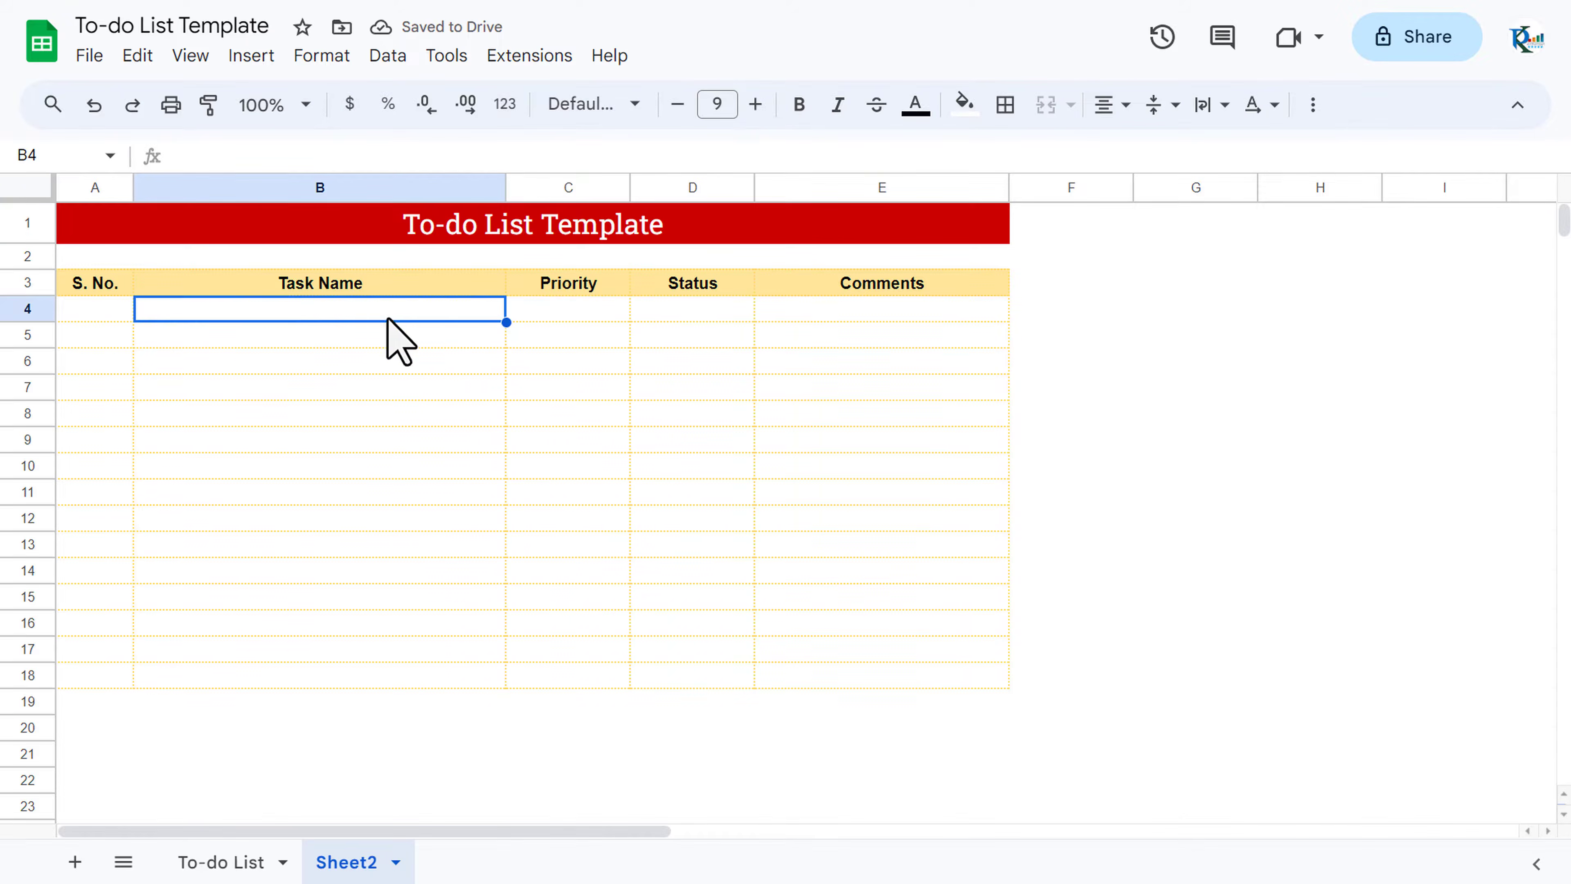
Enter the formula =SEQUENCE(COUNTA(B4:B18)) in A4 to number the tasks automatically
{"action": "left_click_drag", "start_coordinate": [104, 313], "coordinate": [86, 678]}
{"action": "left_click", "coordinate": [109, 316]}
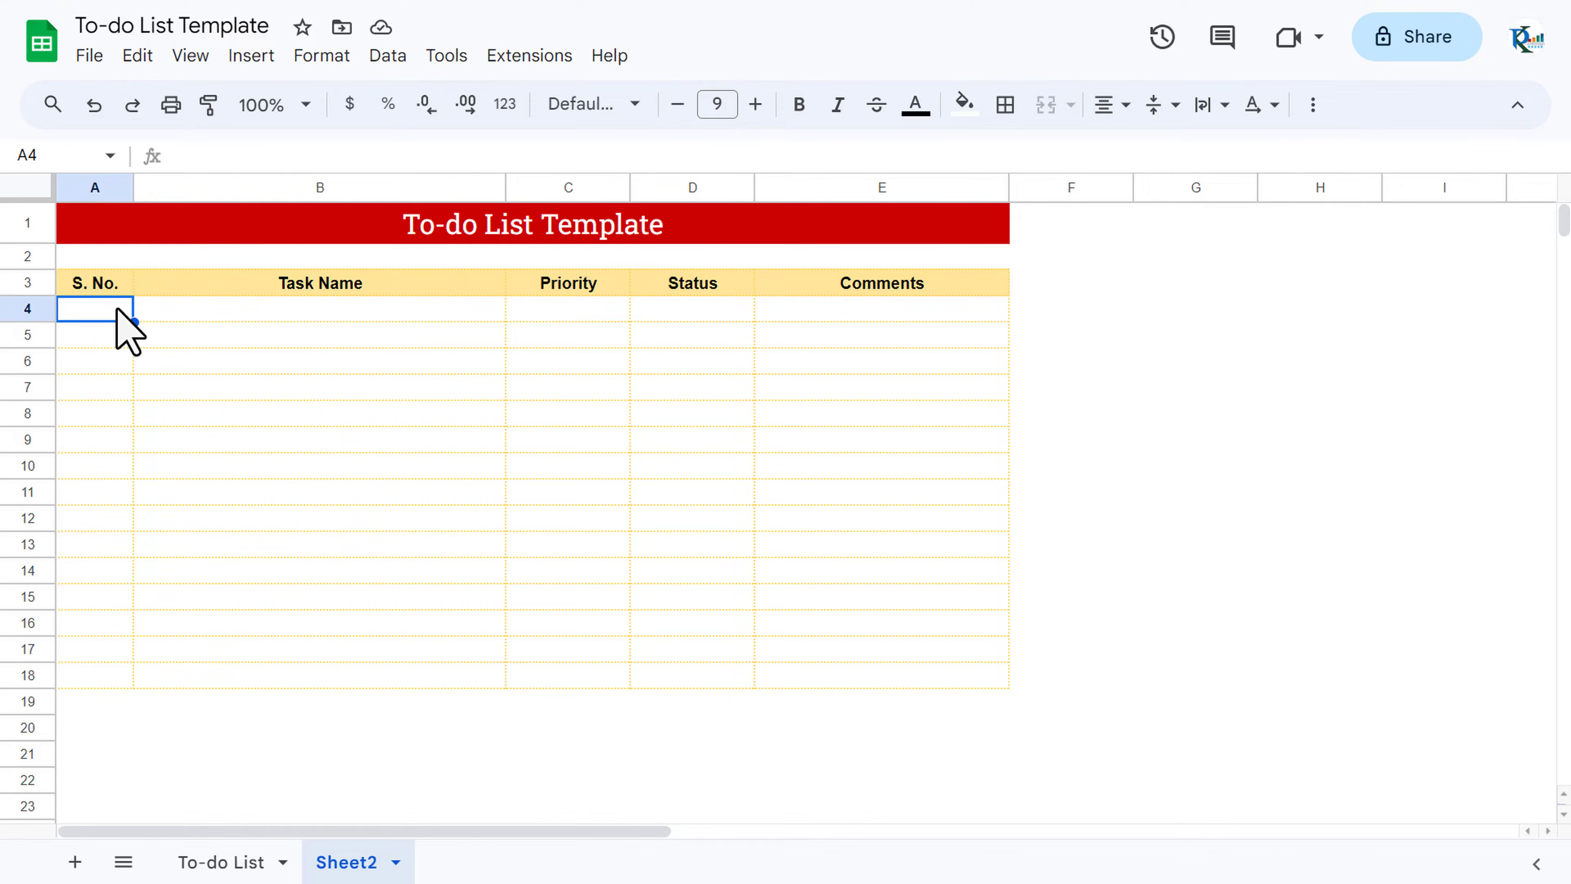
{"action": "type", "text": "=seq"}
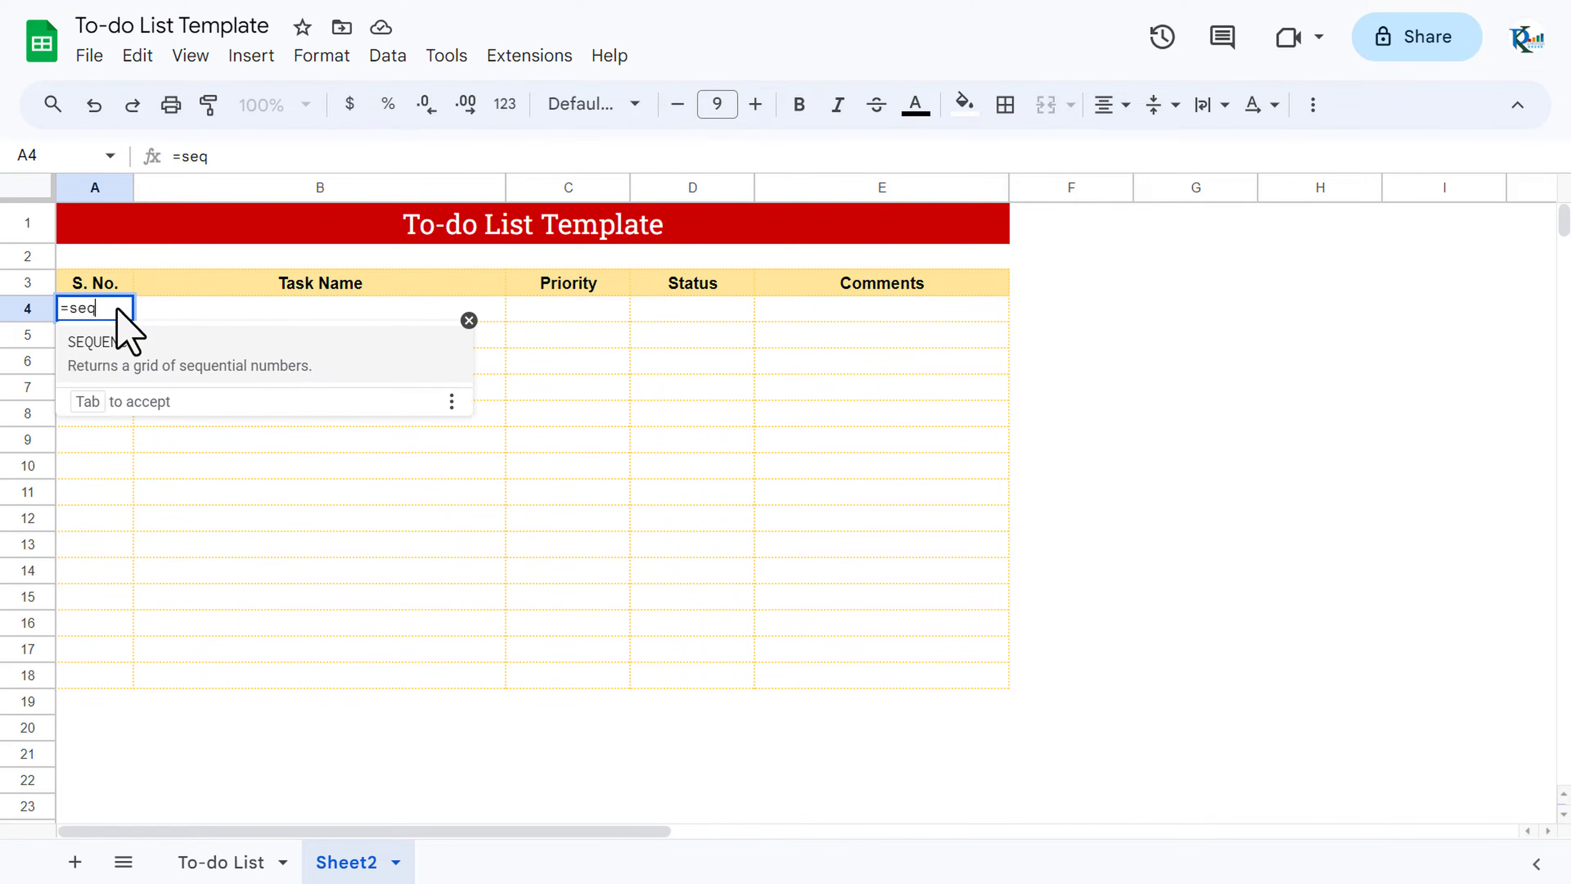
{"action": "key", "text": "Tab"}
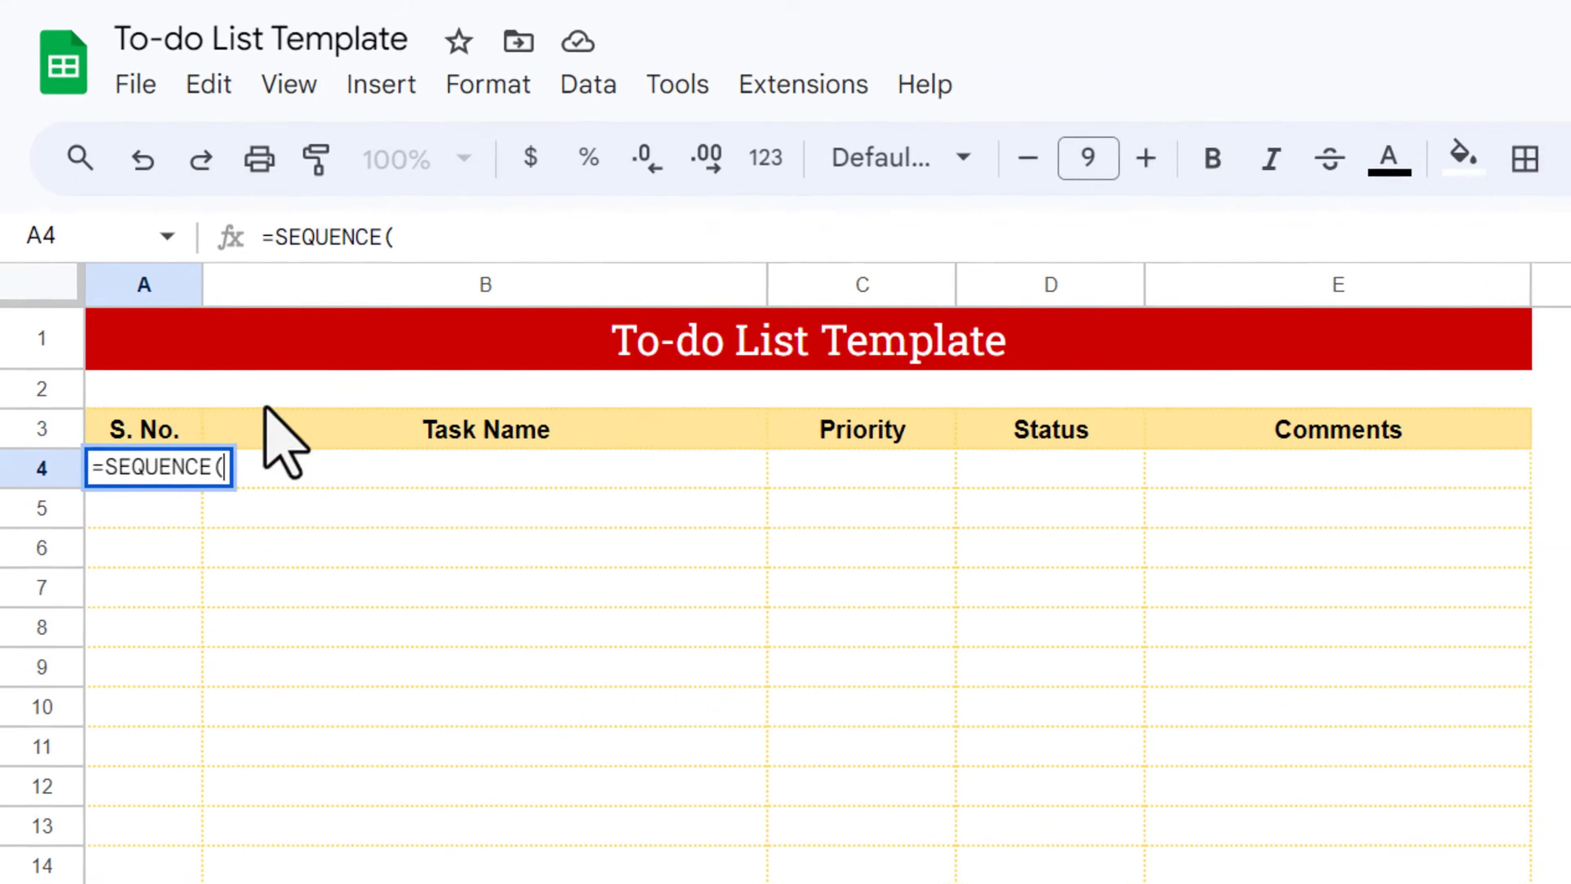
{"action": "left_click", "coordinate": [474, 232]}
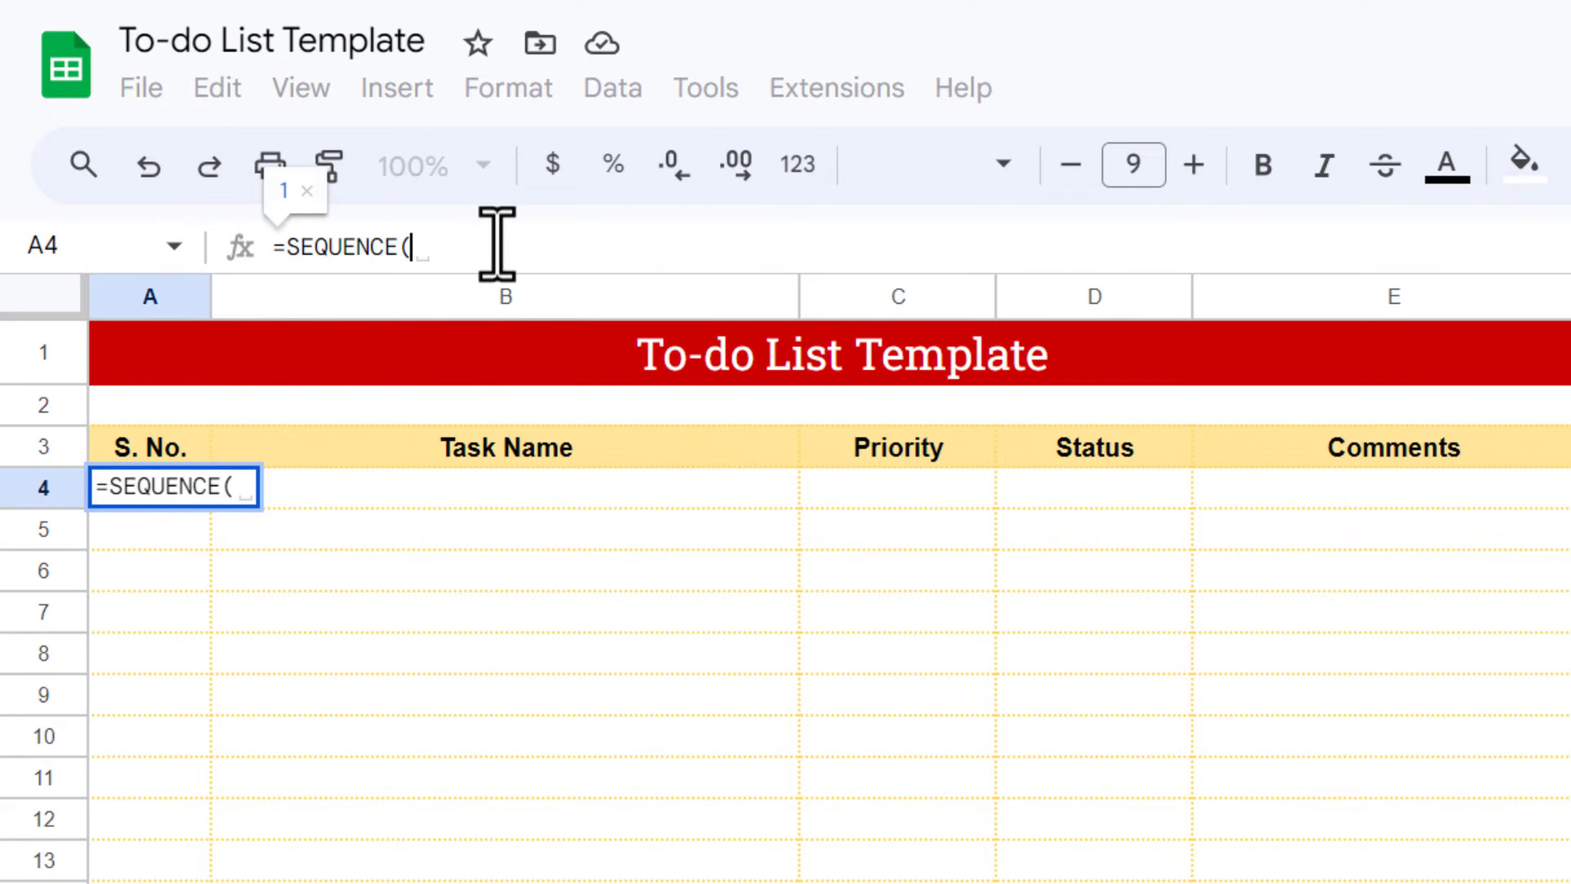
{"action": "type", "text": "cou"}
{"action": "key", "text": "Down"}
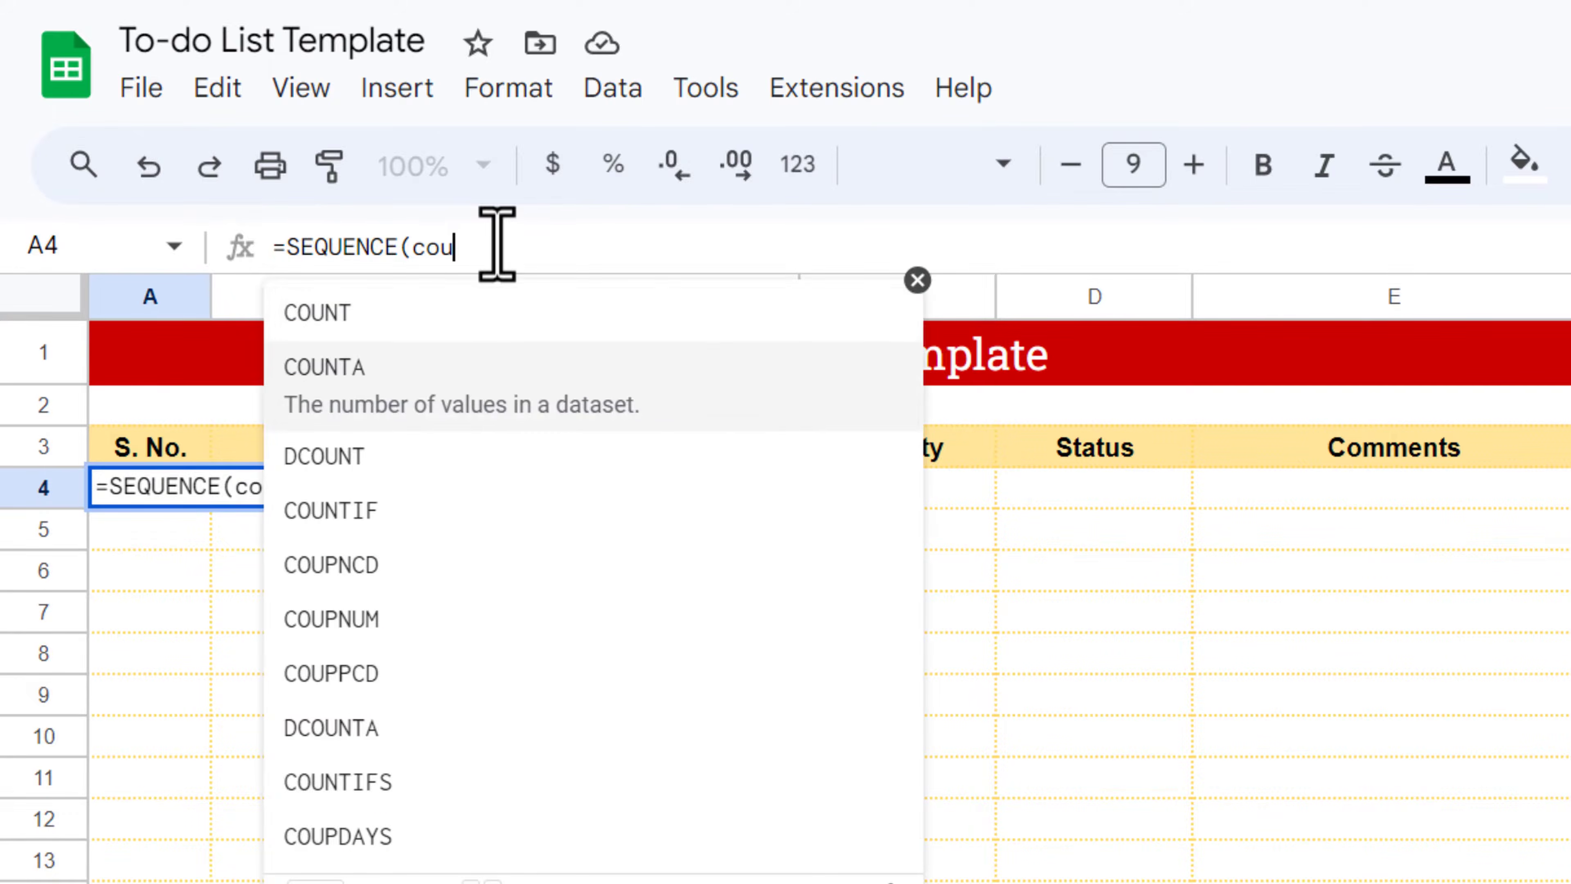
{"action": "key", "text": "Tab"}
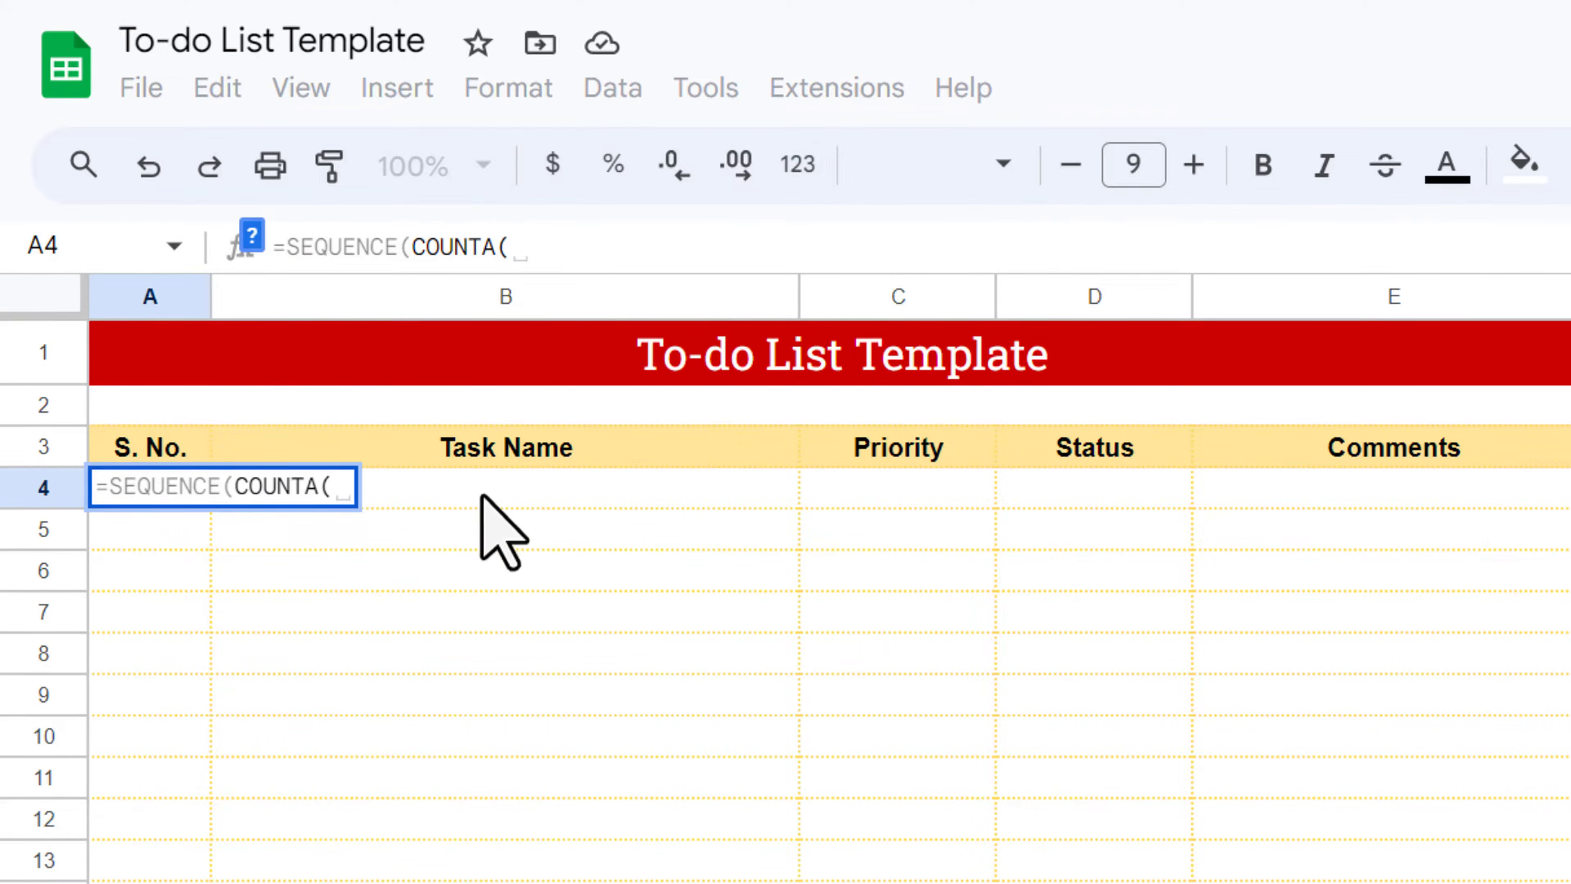
{"action": "left_click", "coordinate": [486, 495]}
{"action": "left_click_drag", "start_coordinate": [470, 481], "coordinate": [492, 883]}
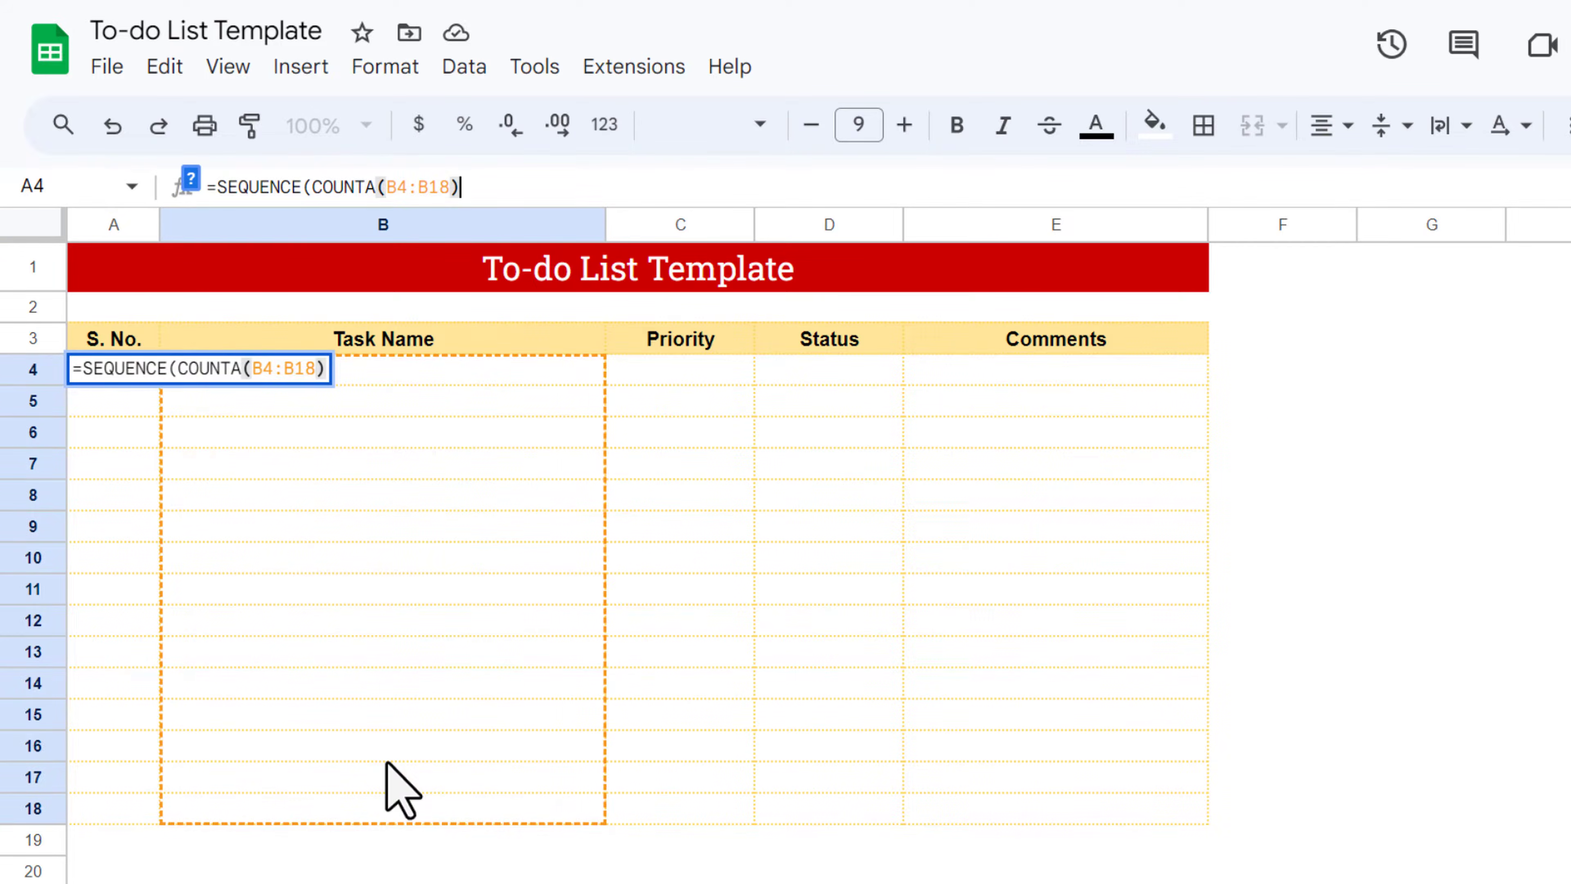
{"action": "key", "text": "Return"}
Wrap the A4 formula in IFERROR with an empty-text fallback, giving =iferror(SEQUENCE(COUNTA(B4:B18)),"")
{"action": "key", "text": "Up"}
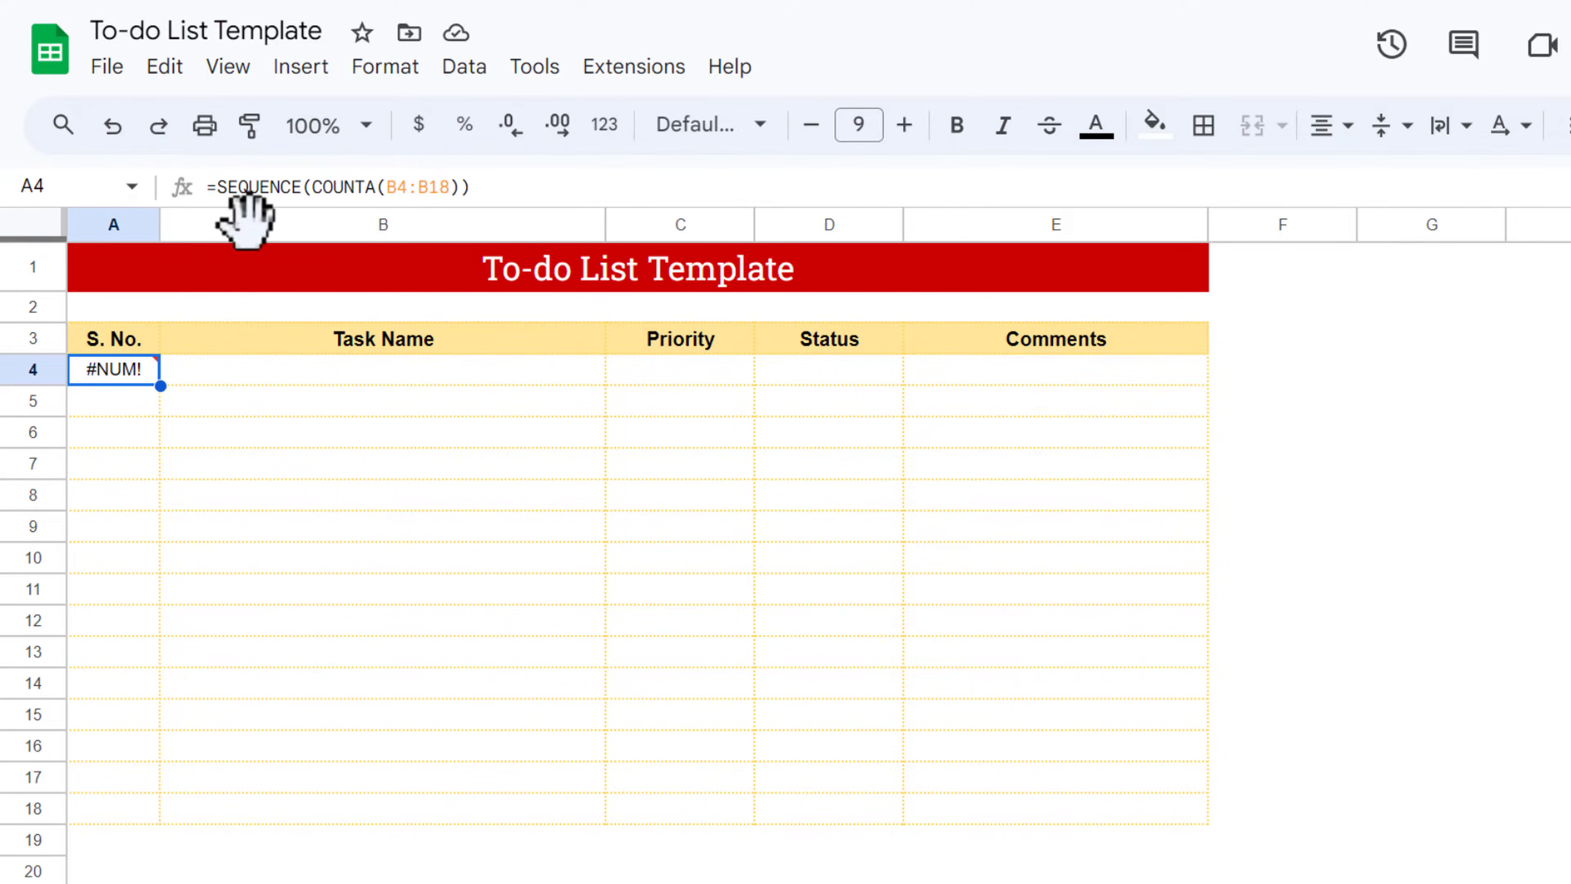
{"action": "left_click", "coordinate": [217, 187]}
{"action": "type", "text": "if"}
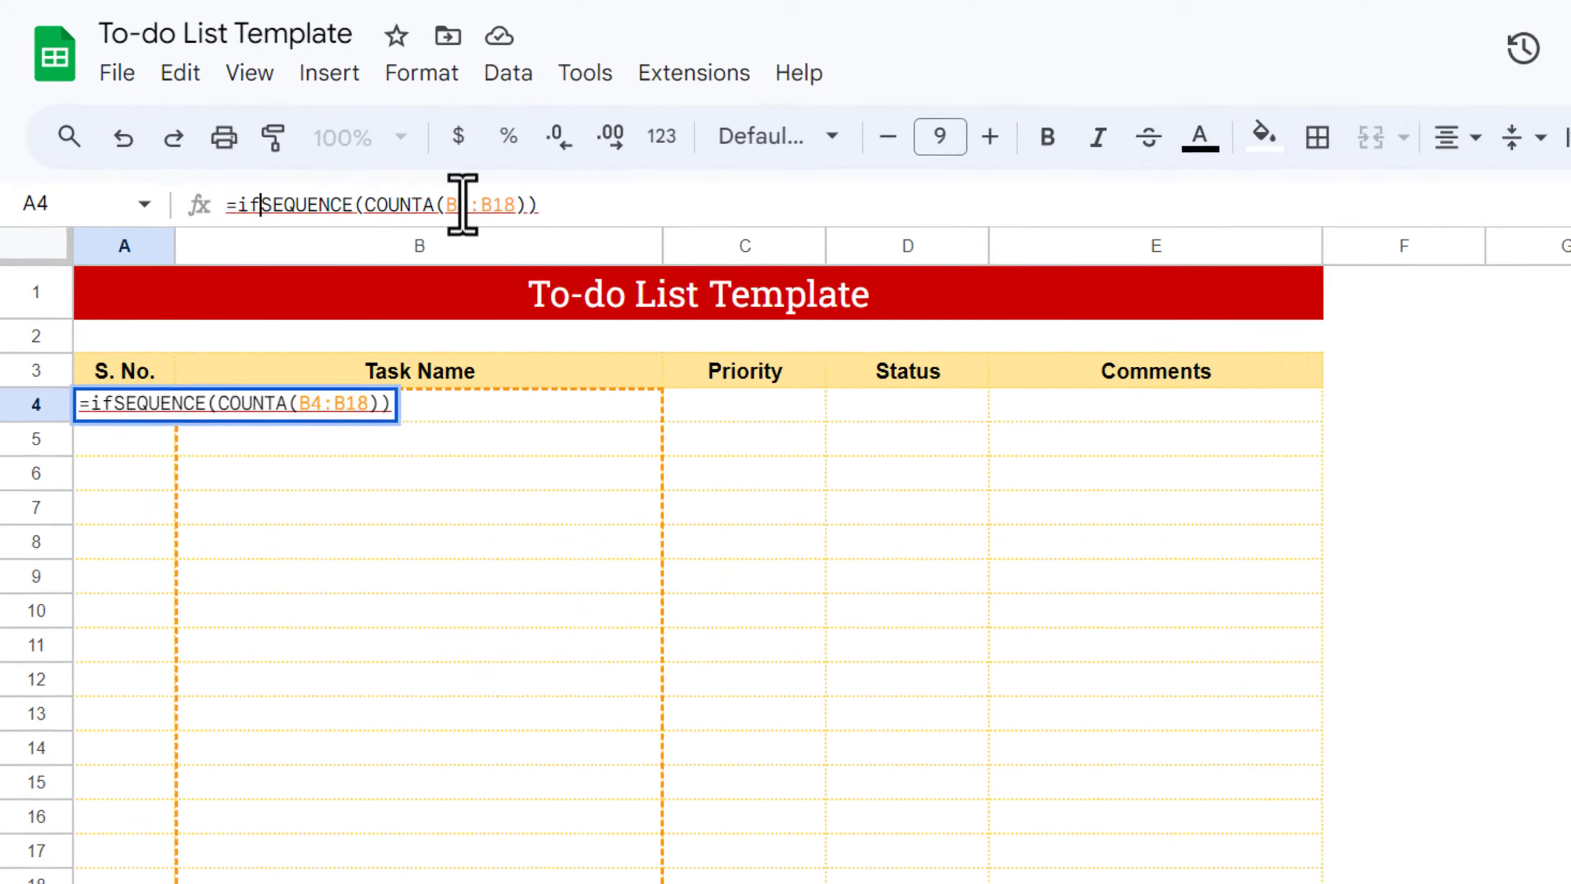
{"action": "type", "text": "error("}
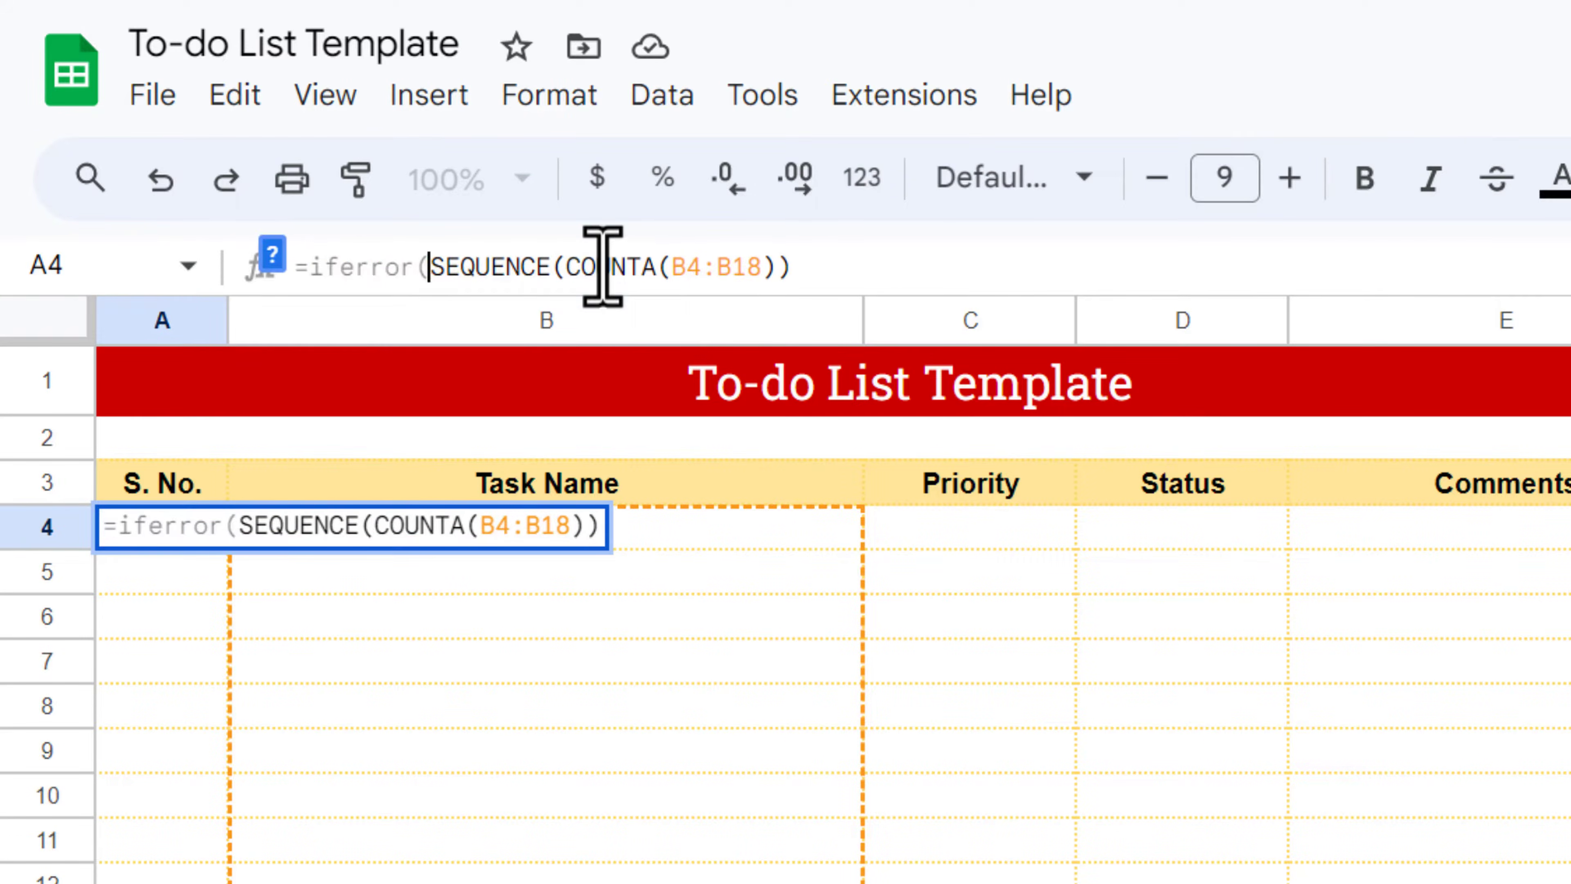
{"action": "left_click", "coordinate": [798, 269]}
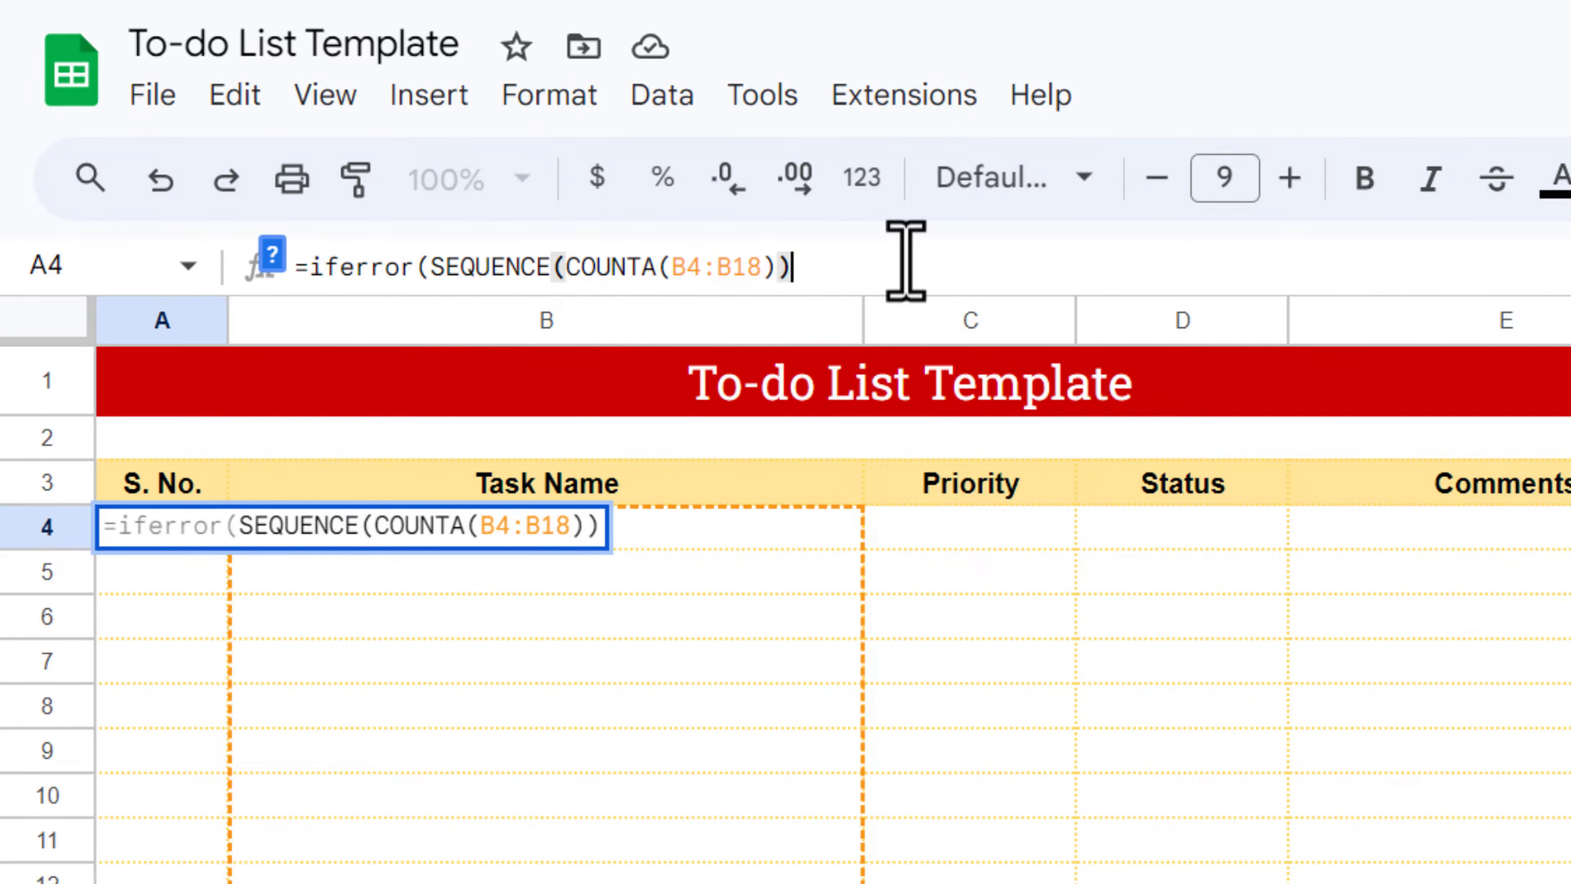
{"action": "type", "text": ",\""}
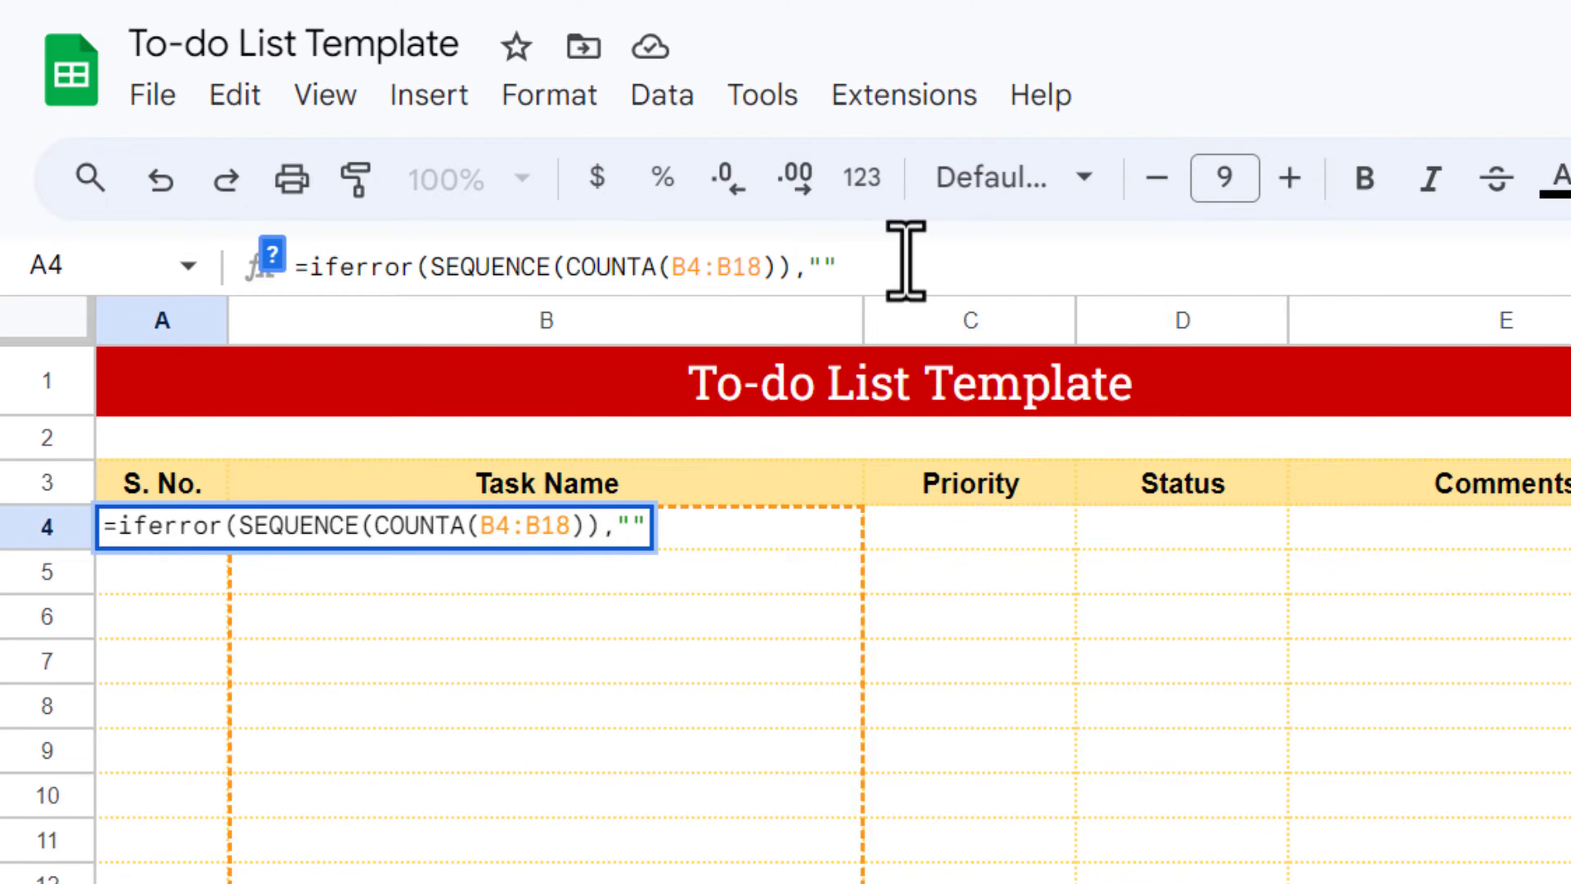
{"action": "type", "text": "\")"}
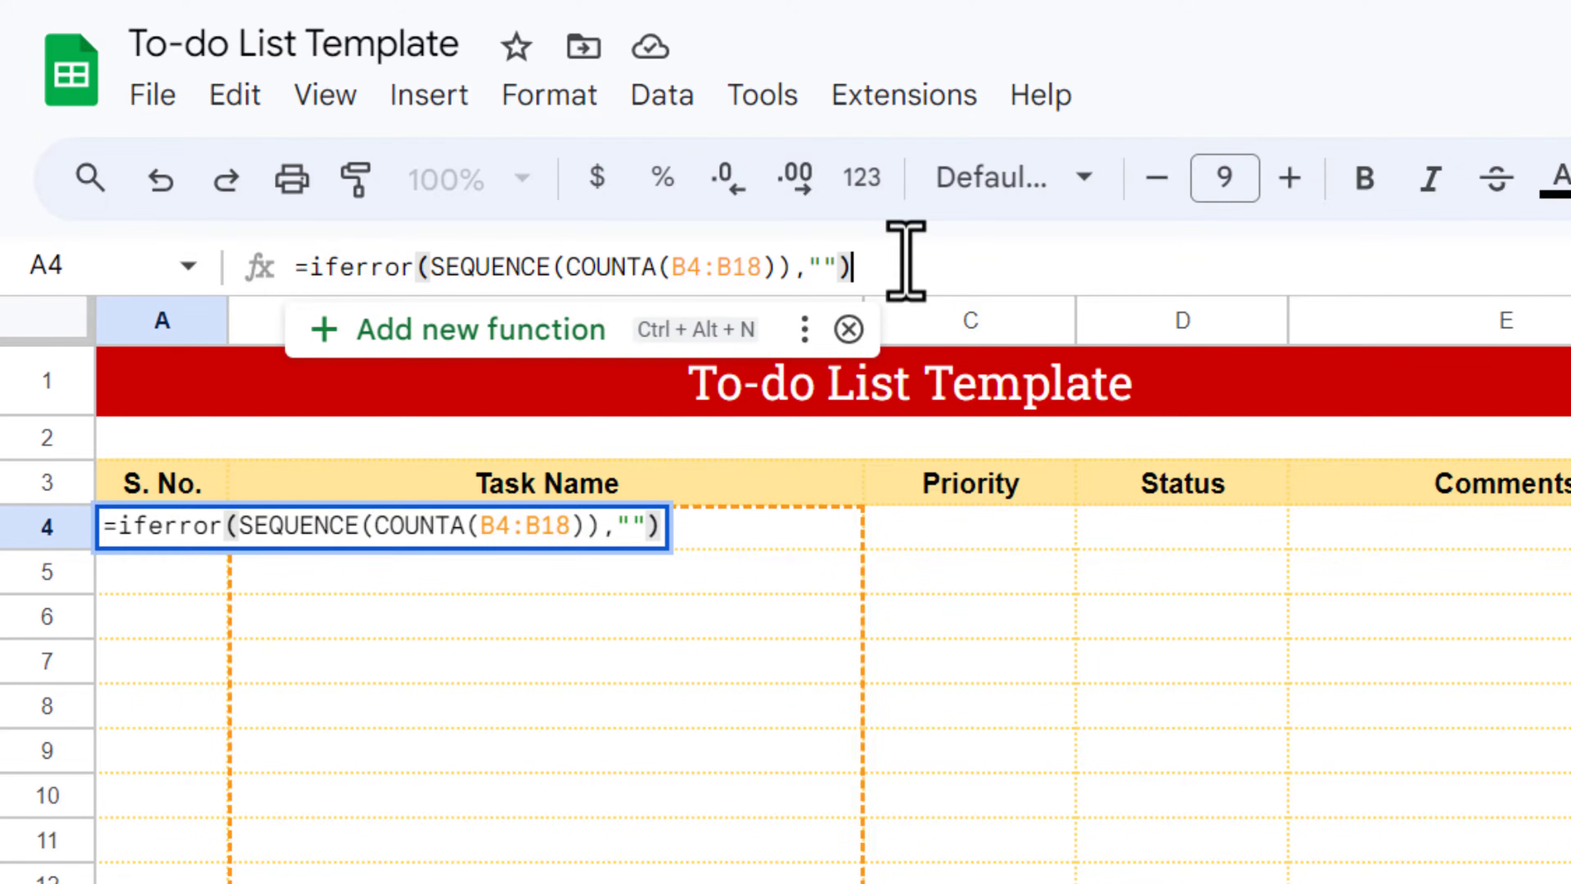
{"action": "key", "text": "Return"}
{"action": "key", "text": "Up"}
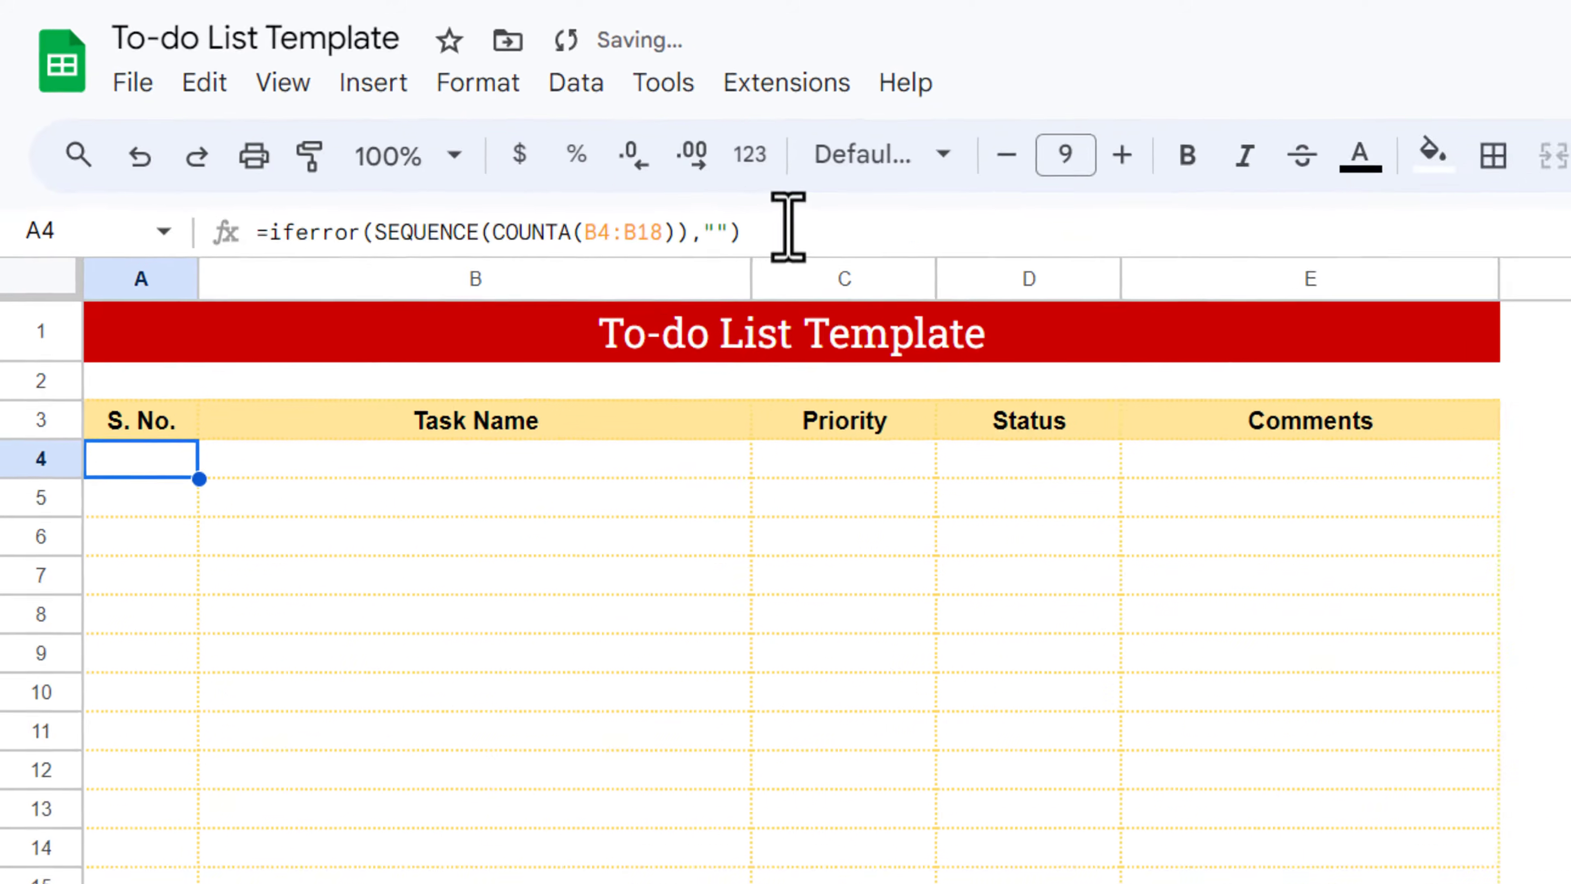
Copy the first four task names from the finished To-do List sheet and paste them as values only from B4 on Sheet2
{"action": "key", "text": "Right"}
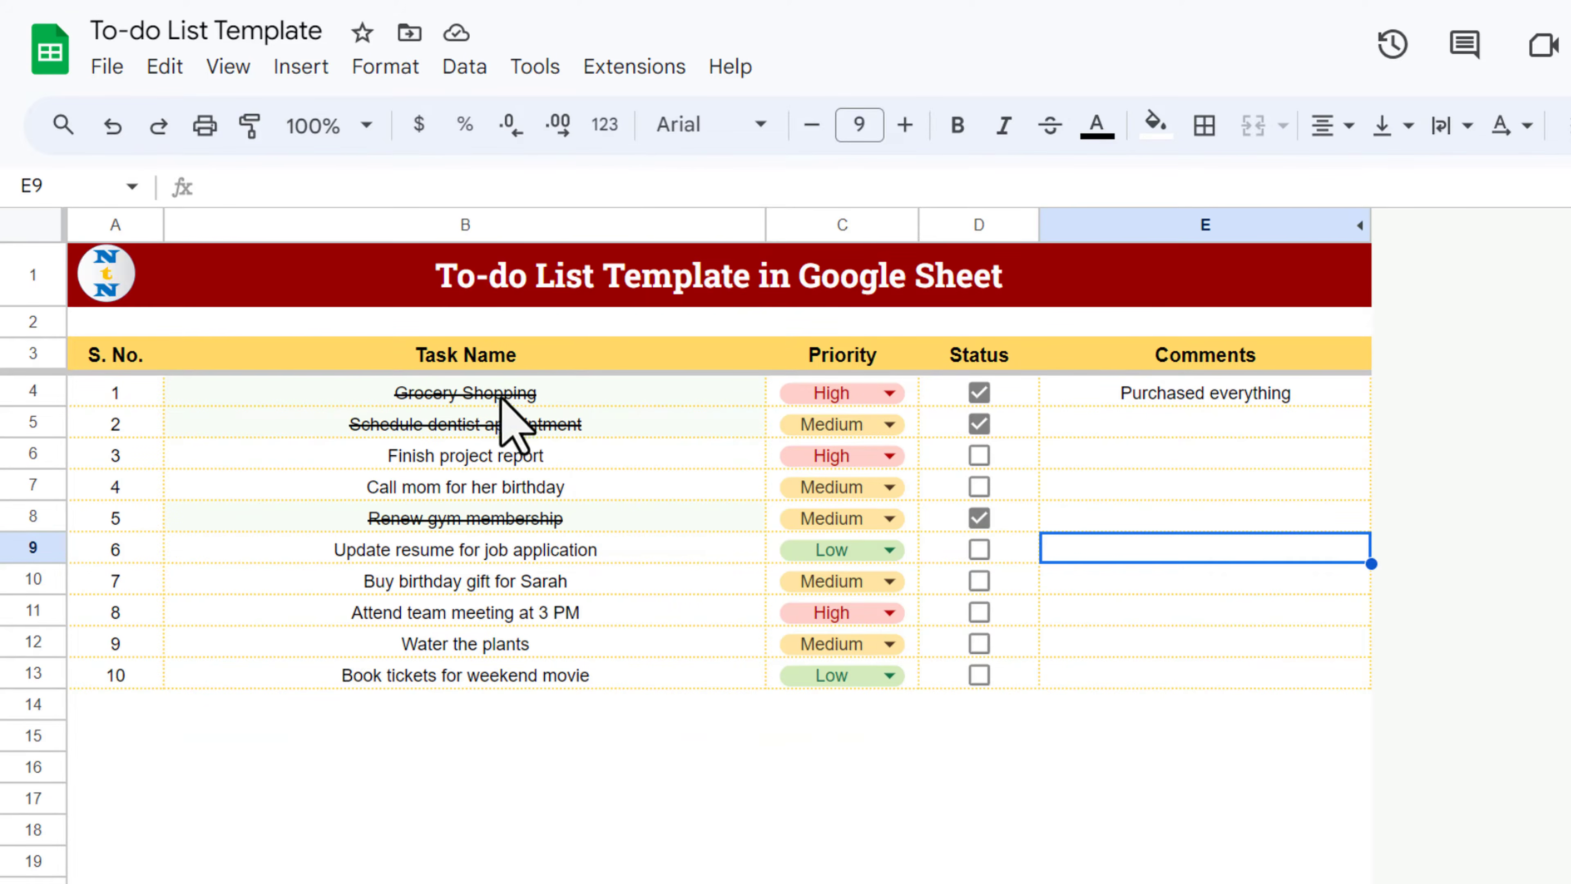
{"action": "left_click", "coordinate": [501, 397]}
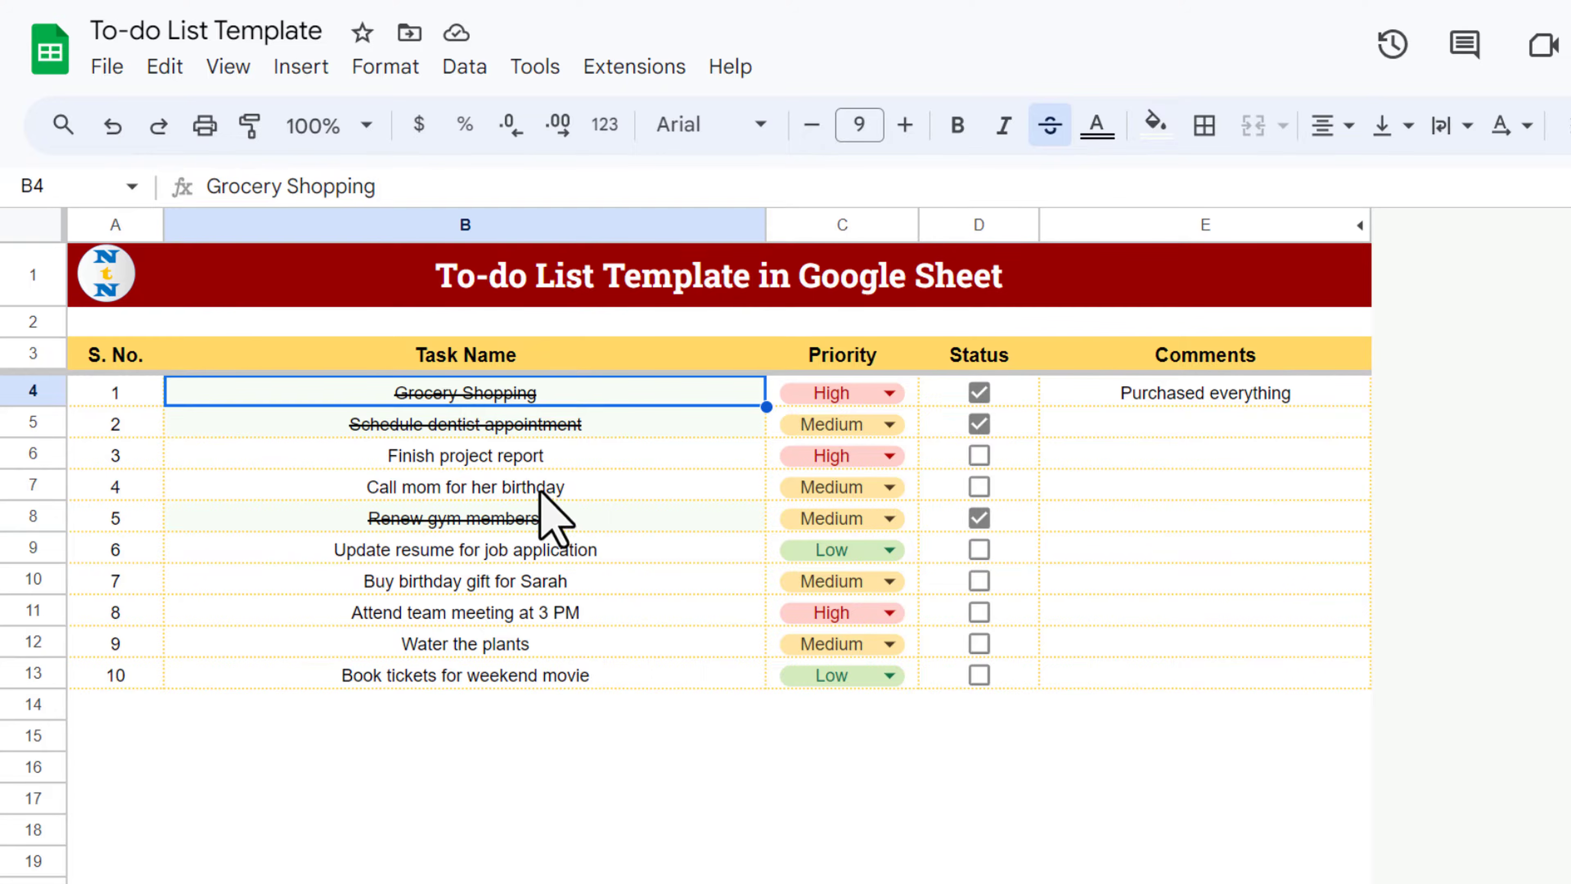
{"action": "left_click", "coordinate": [539, 492], "text": "shift"}
{"action": "key", "text": "ctrl+c"}
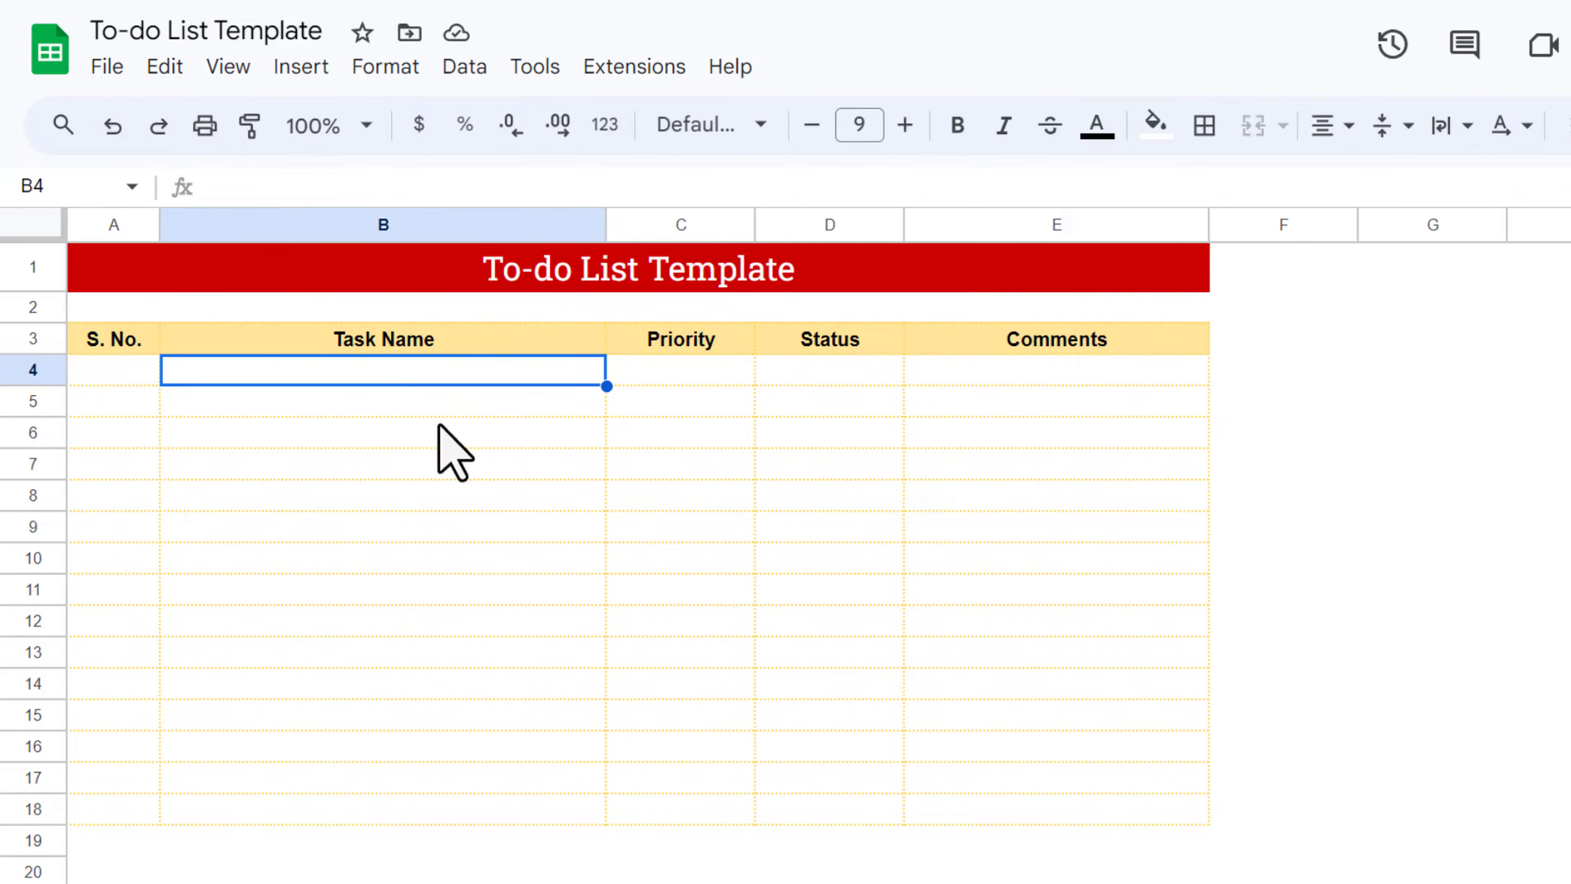
{"action": "left_click", "coordinate": [165, 66]}
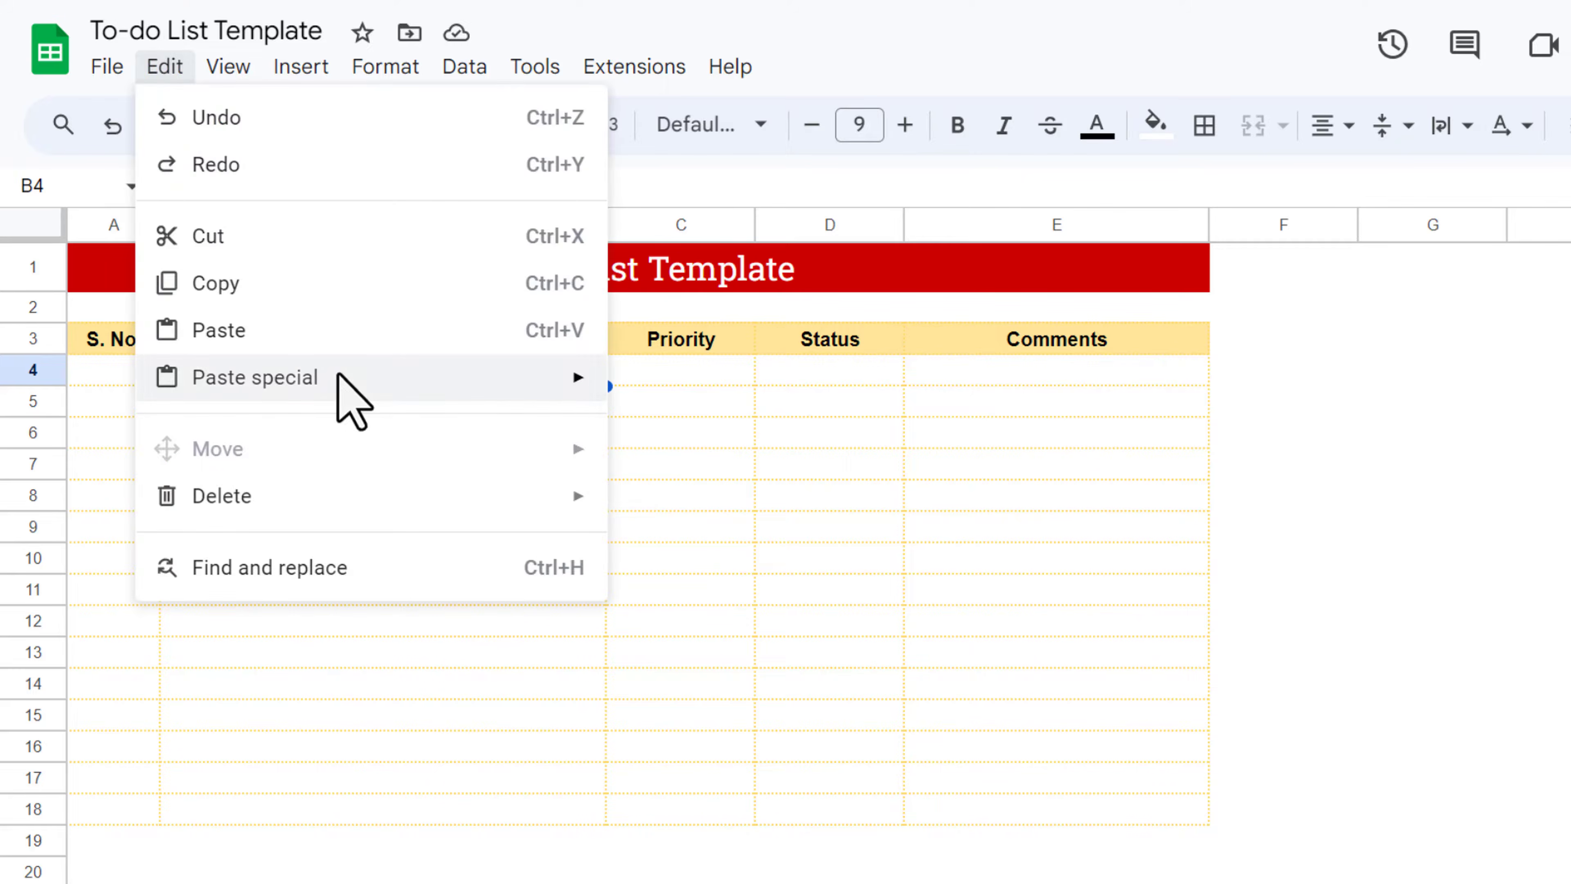
{"action": "mouse_move", "coordinate": [497, 379]}
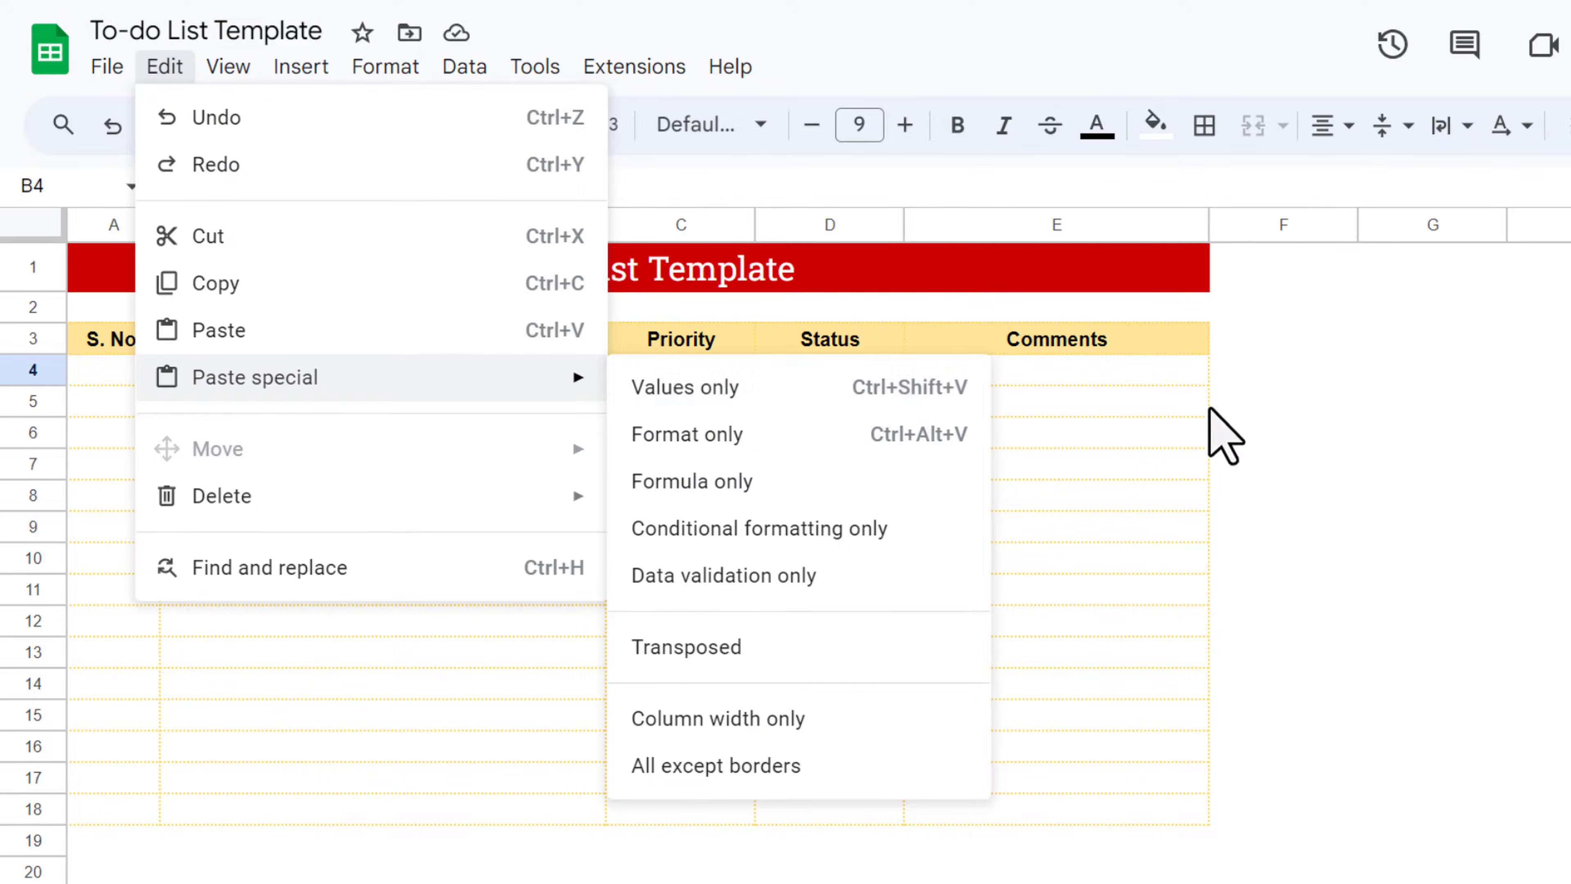
{"action": "left_click", "coordinate": [1382, 429]}
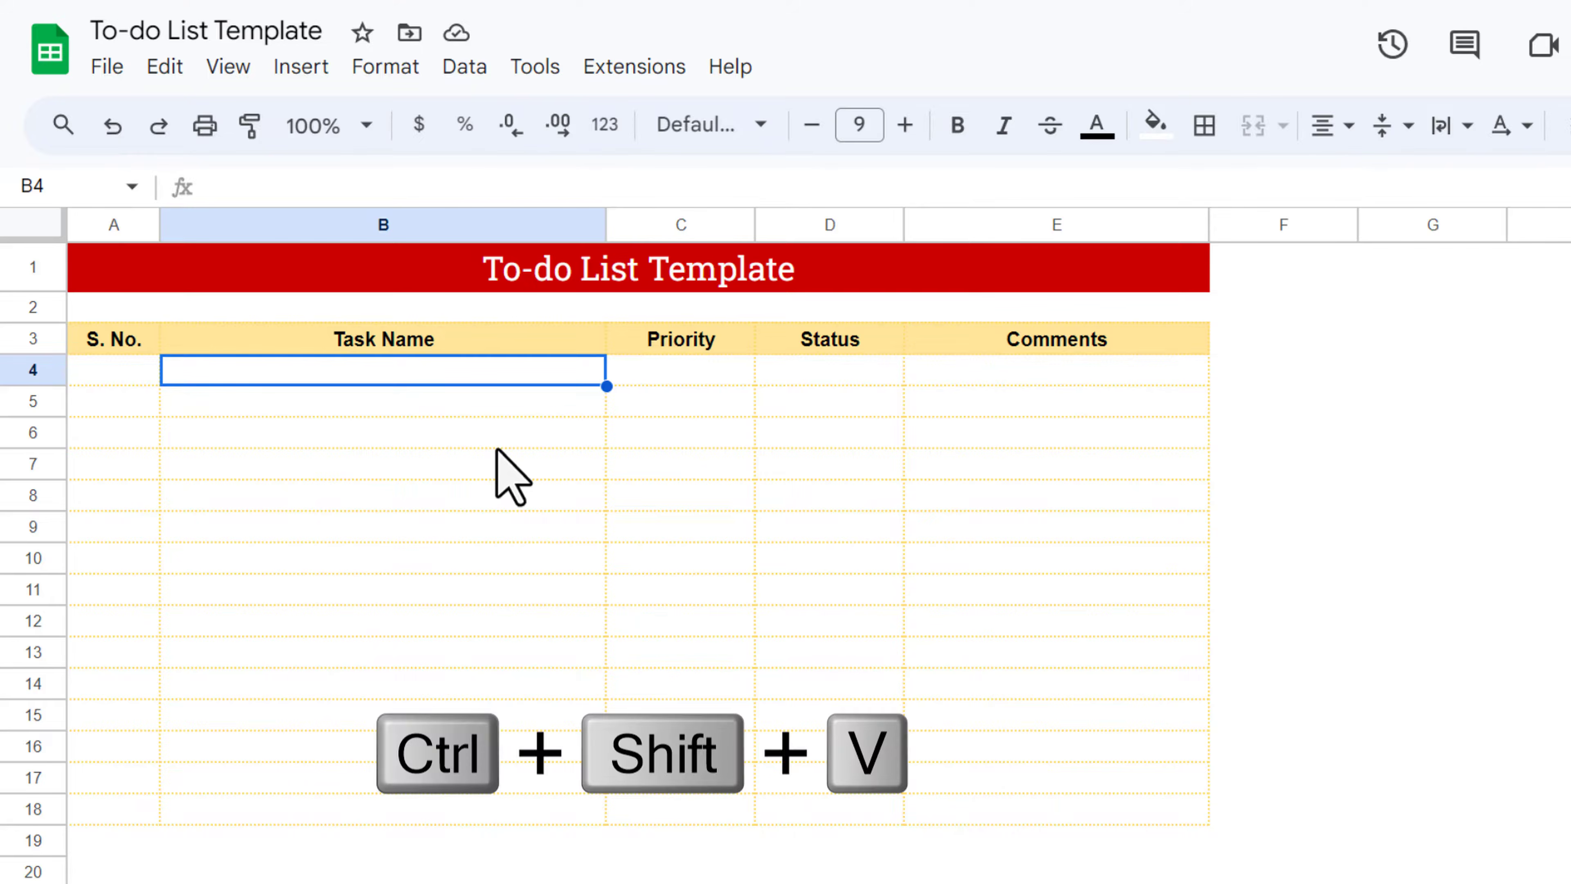
{"action": "key", "text": "ctrl+shift+v"}
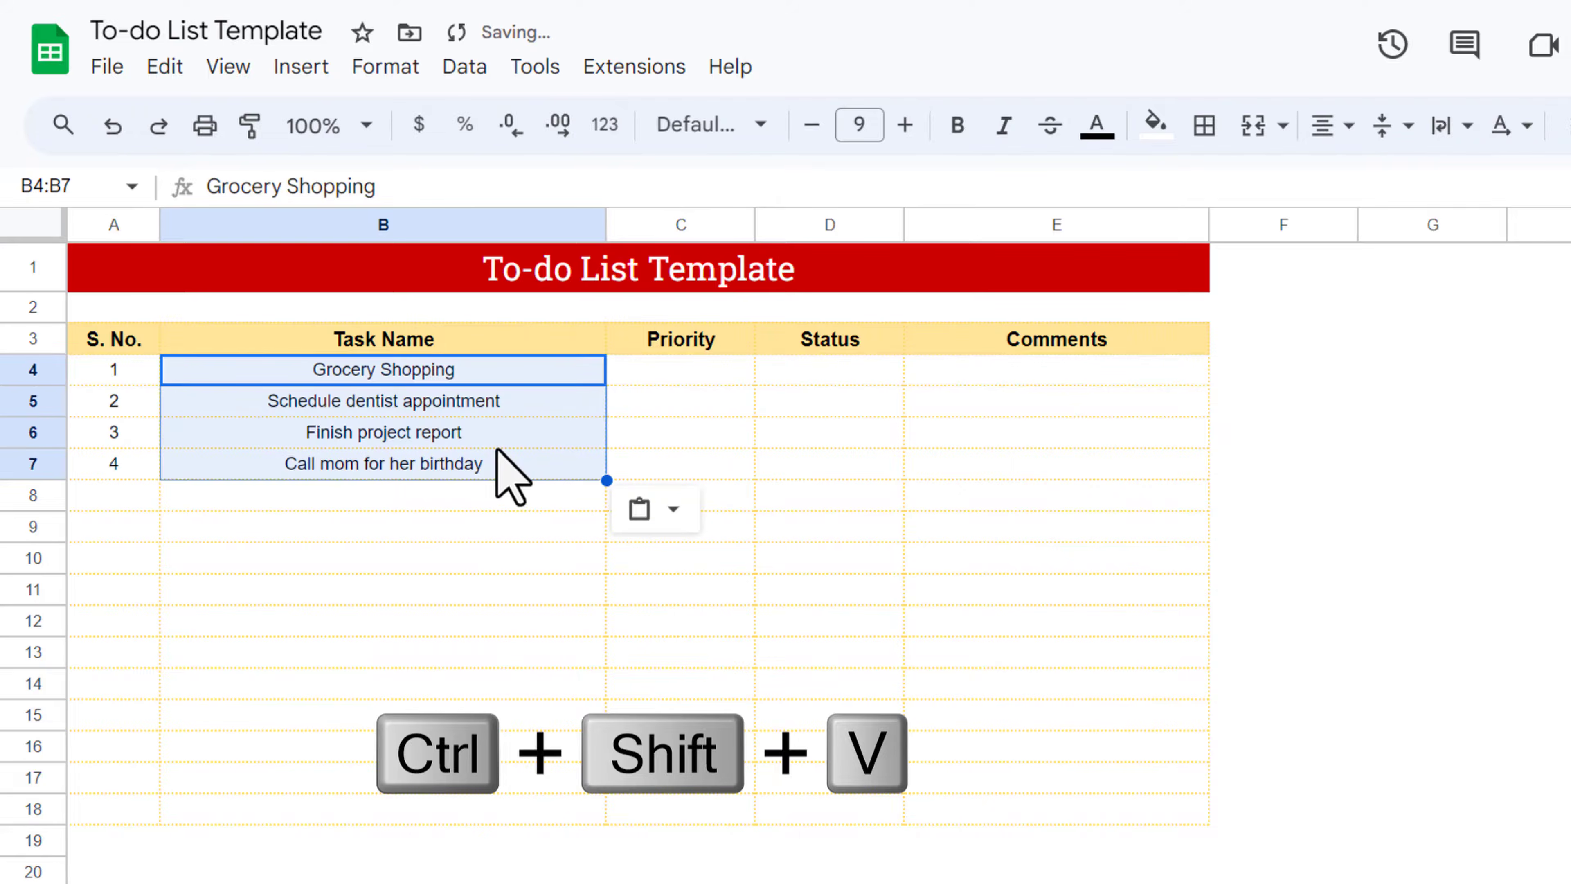
{"action": "left_click", "coordinate": [488, 557]}
{"action": "left_click", "coordinate": [256, 375]}
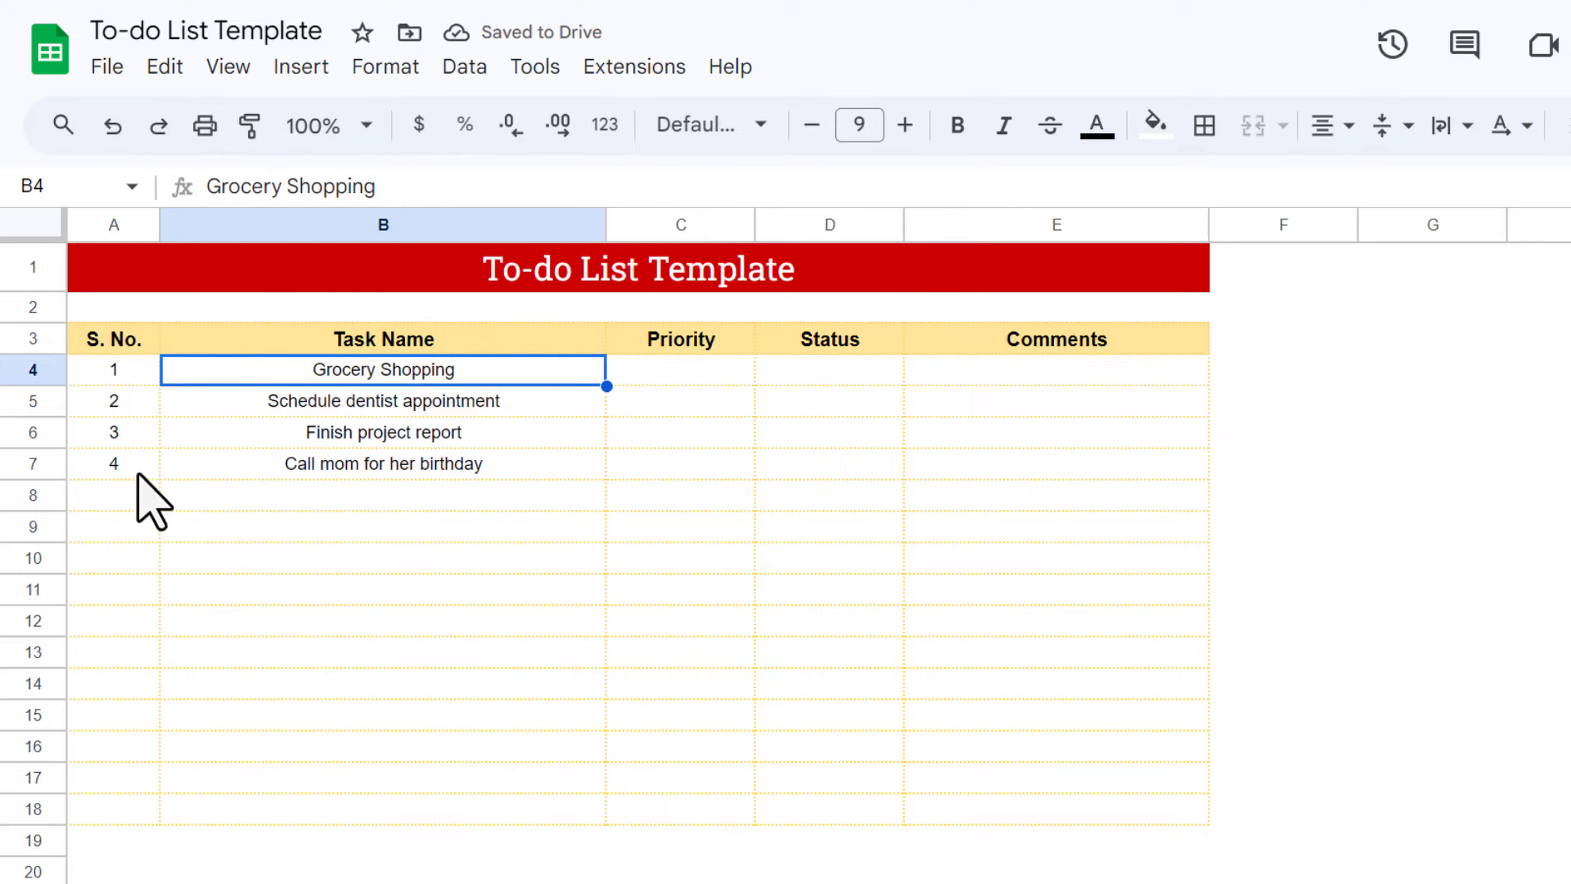
Test the automatic numbering by entering Task 2 in B8, and clear that cell again
{"action": "left_click", "coordinate": [353, 490]}
{"action": "type", "text": "Task"}
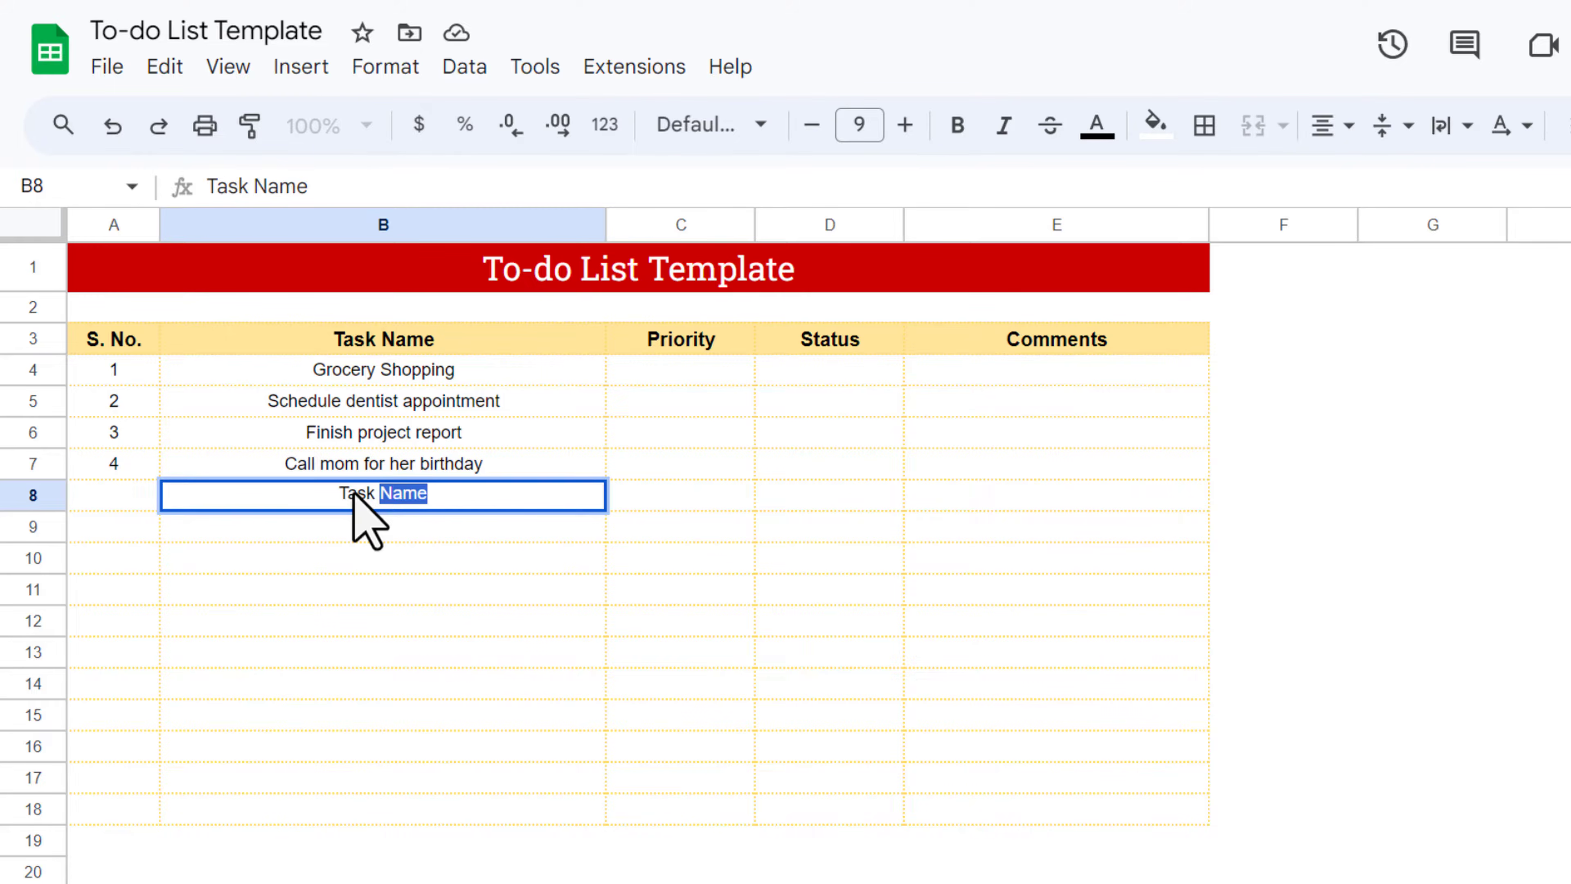
{"action": "type", "text": " 2"}
{"action": "key", "text": "Return"}
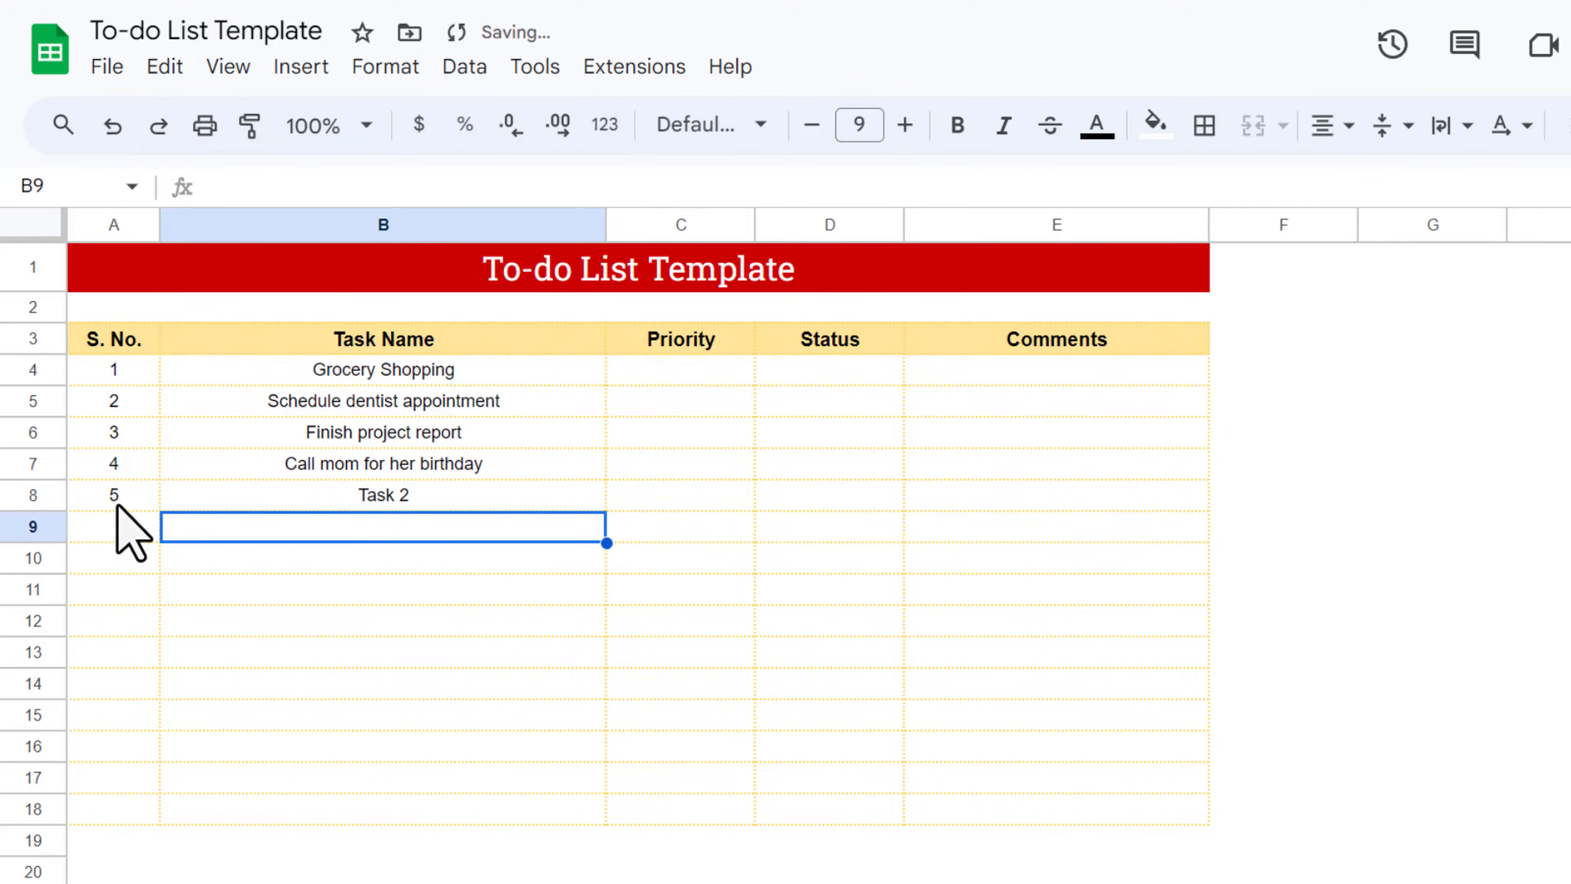
{"action": "left_click", "coordinate": [472, 509]}
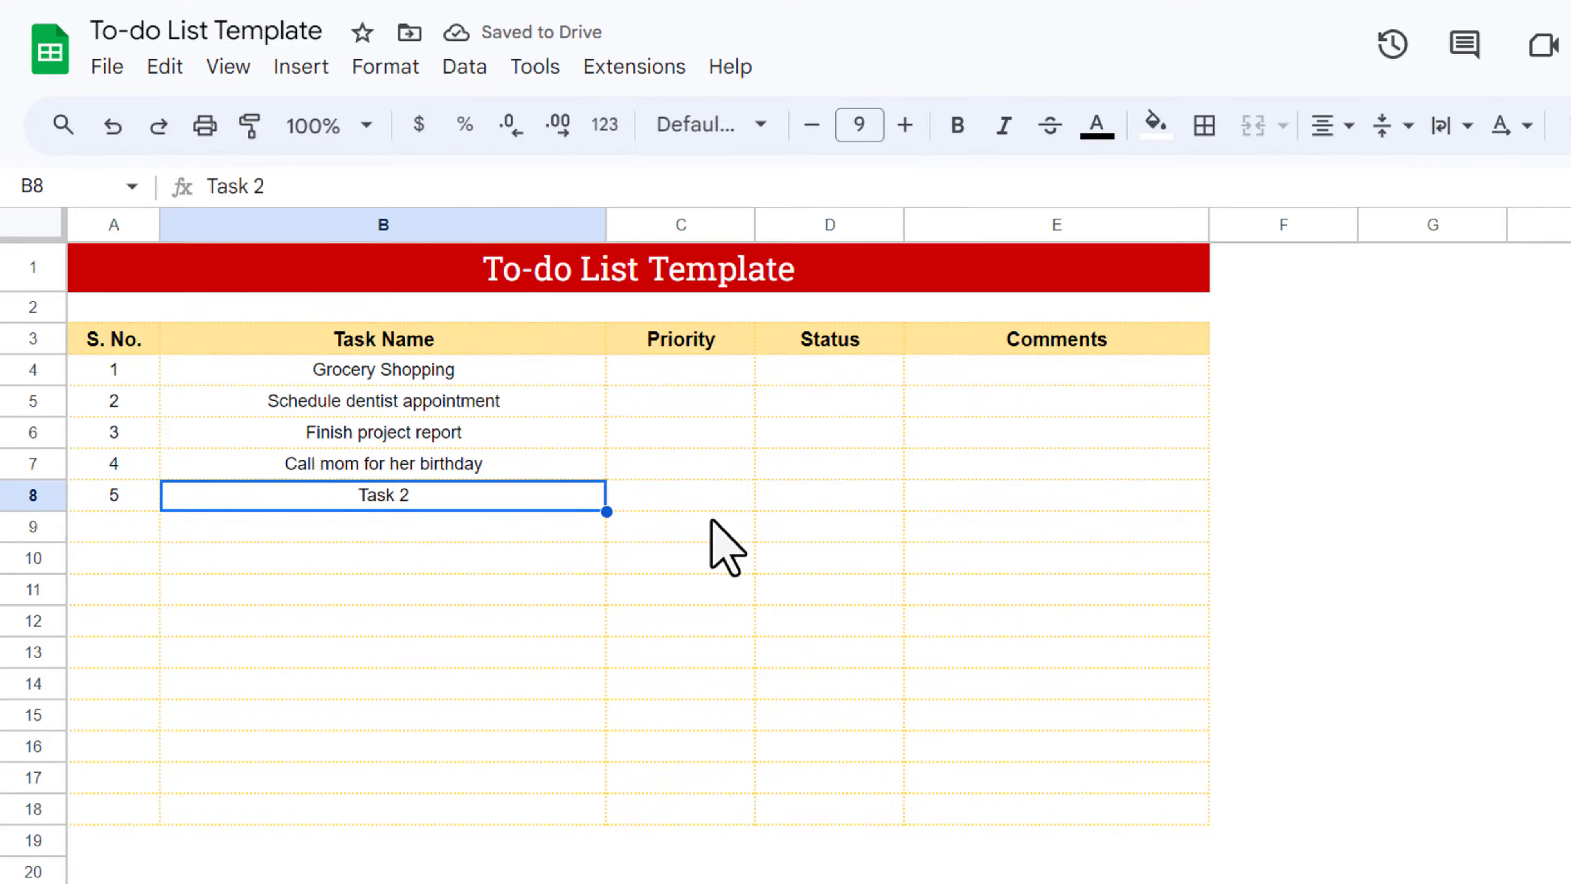
{"action": "key", "text": "Delete"}
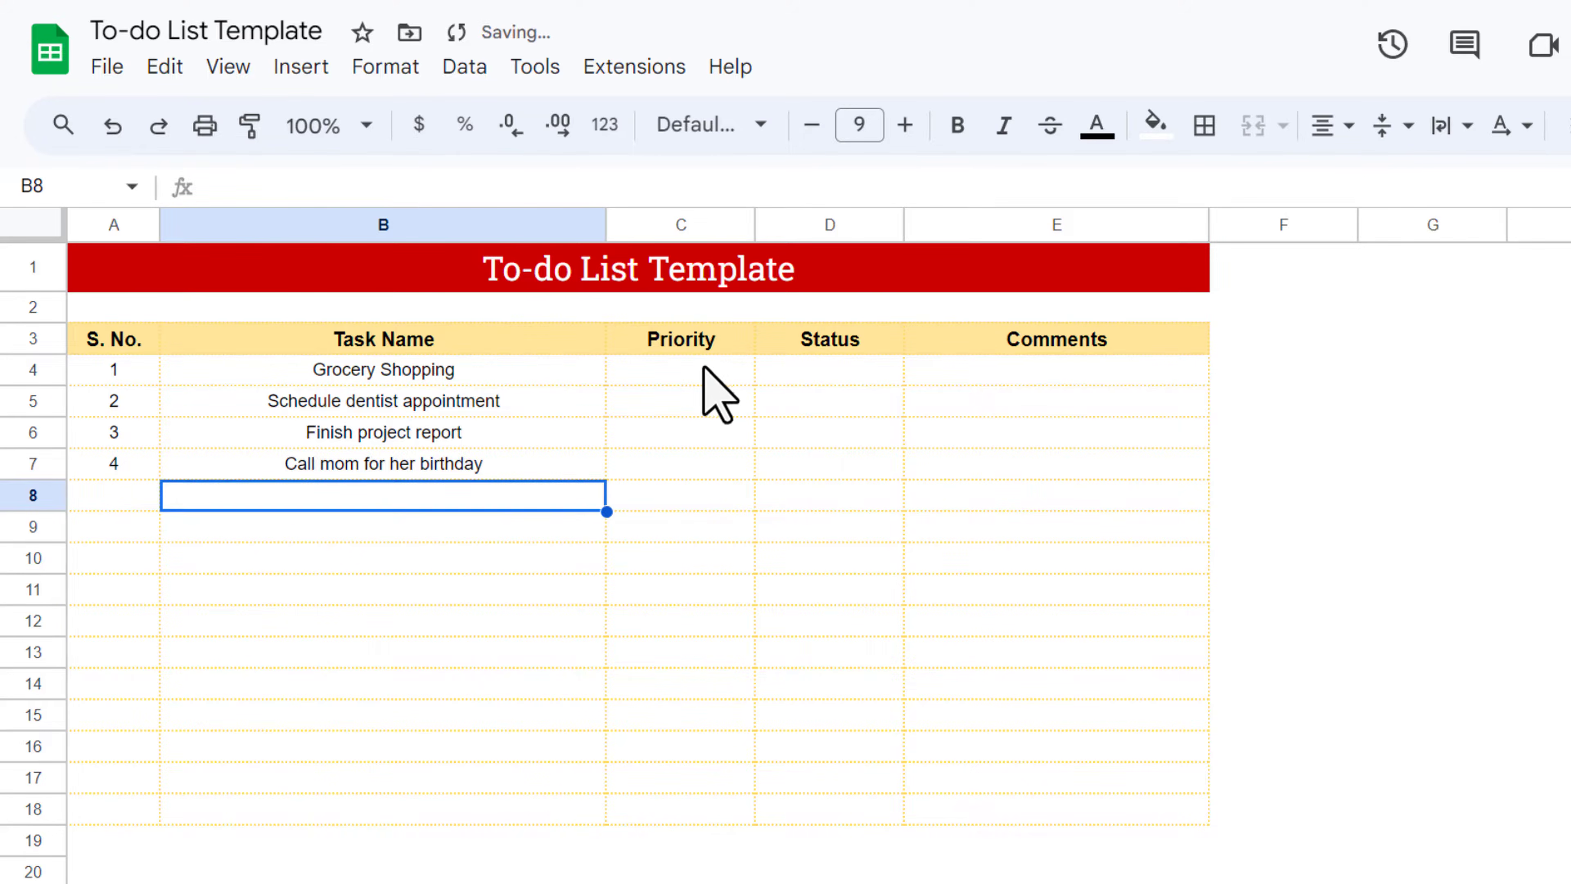
Add a dropdown to the Priority cells C4:C18 with the options High, Medium and Low
{"action": "left_click_drag", "start_coordinate": [705, 370], "coordinate": [699, 806]}
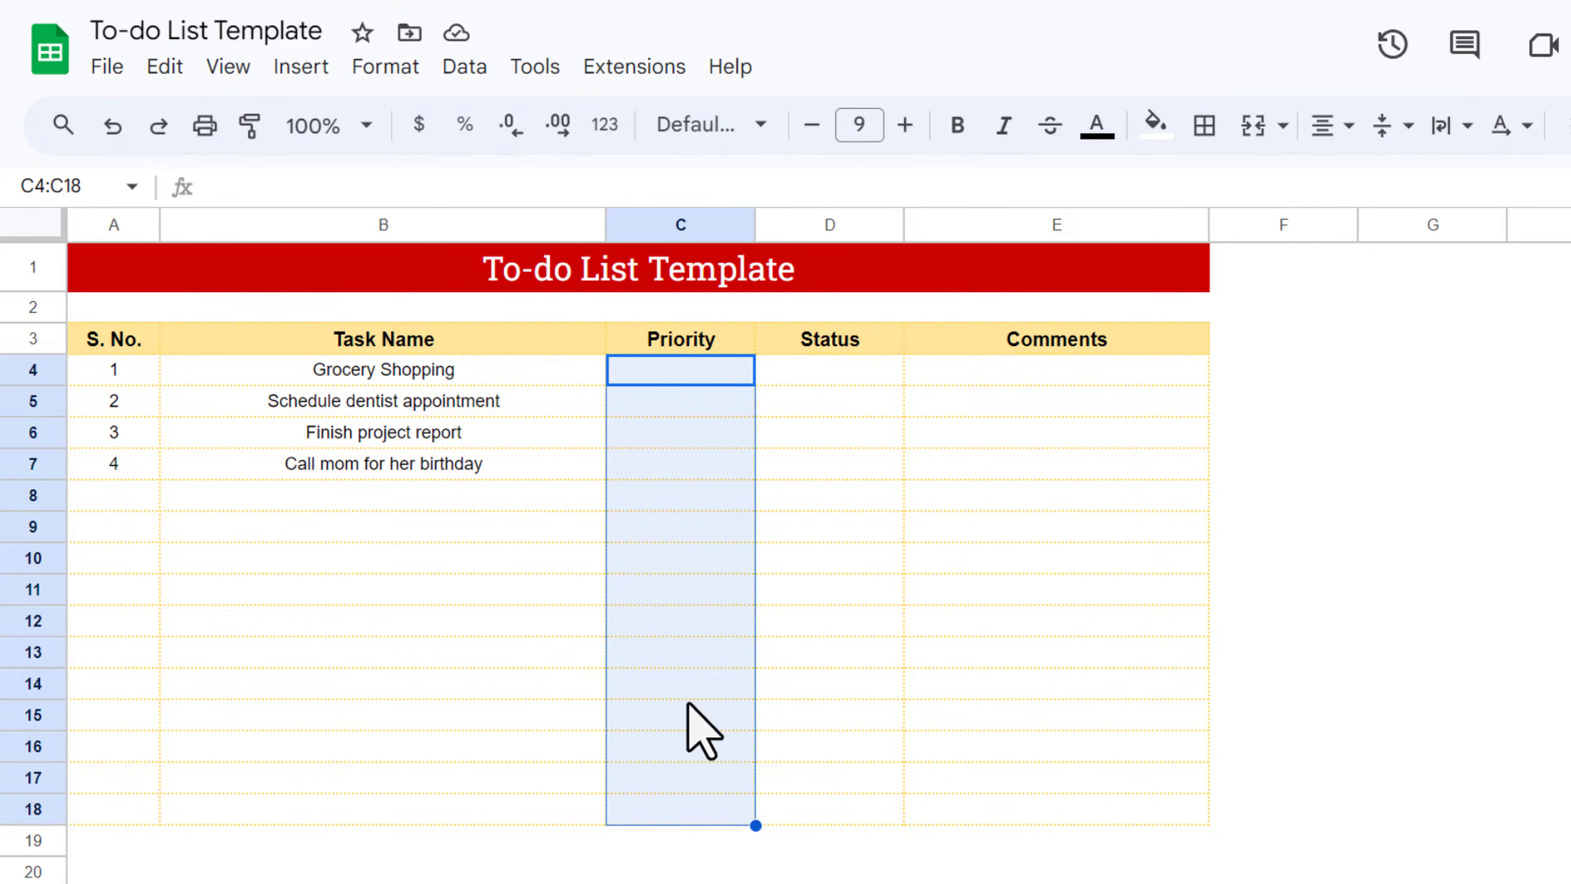
{"action": "right_click", "coordinate": [653, 410]}
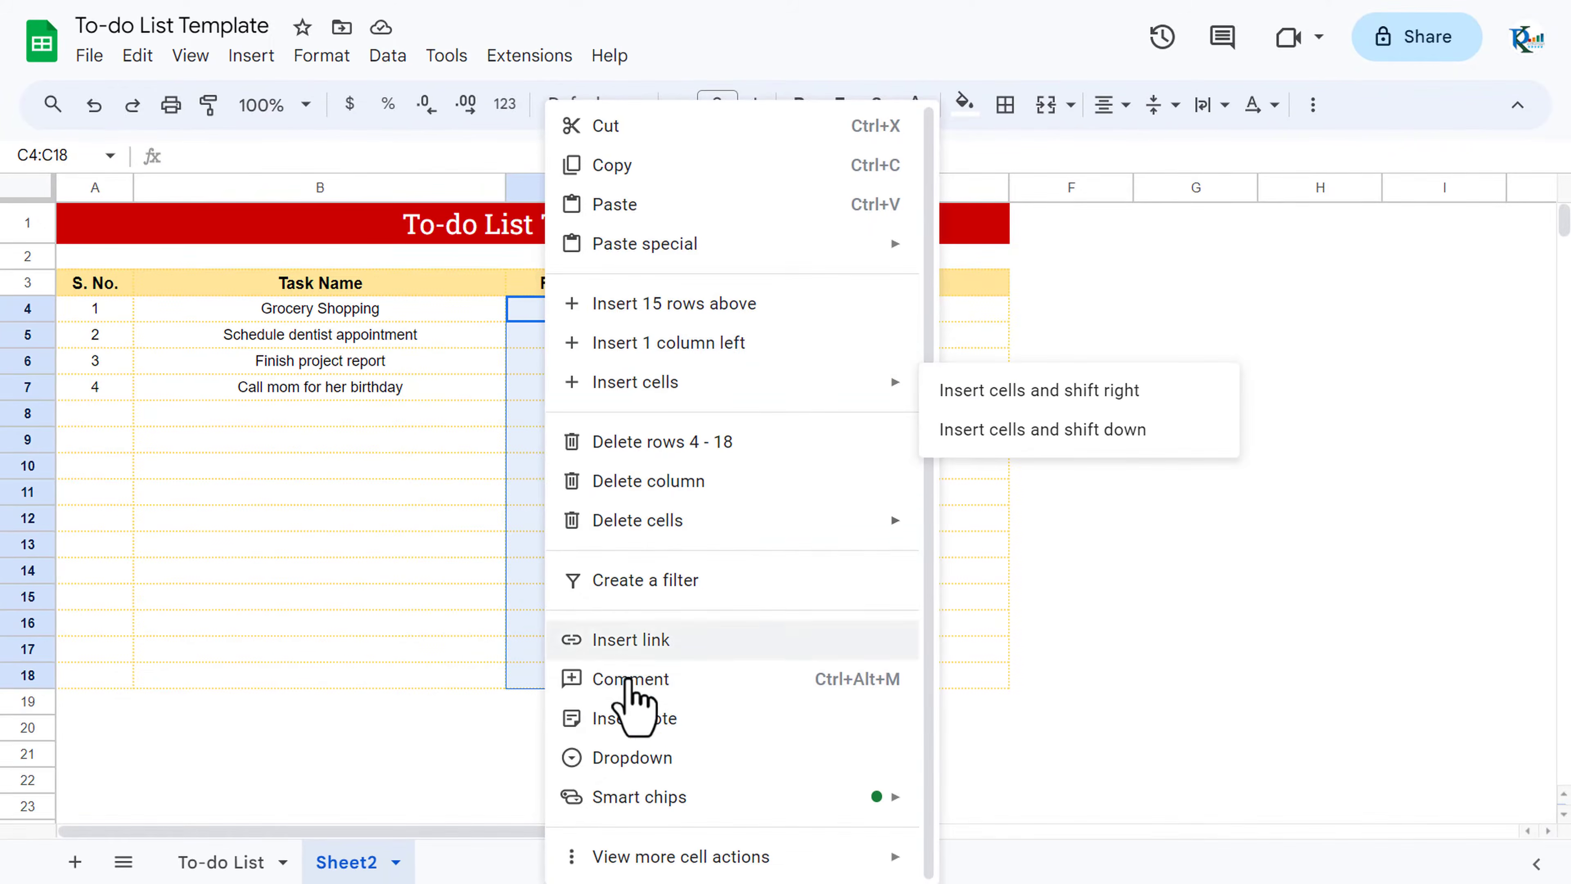
{"action": "left_click", "coordinate": [637, 758]}
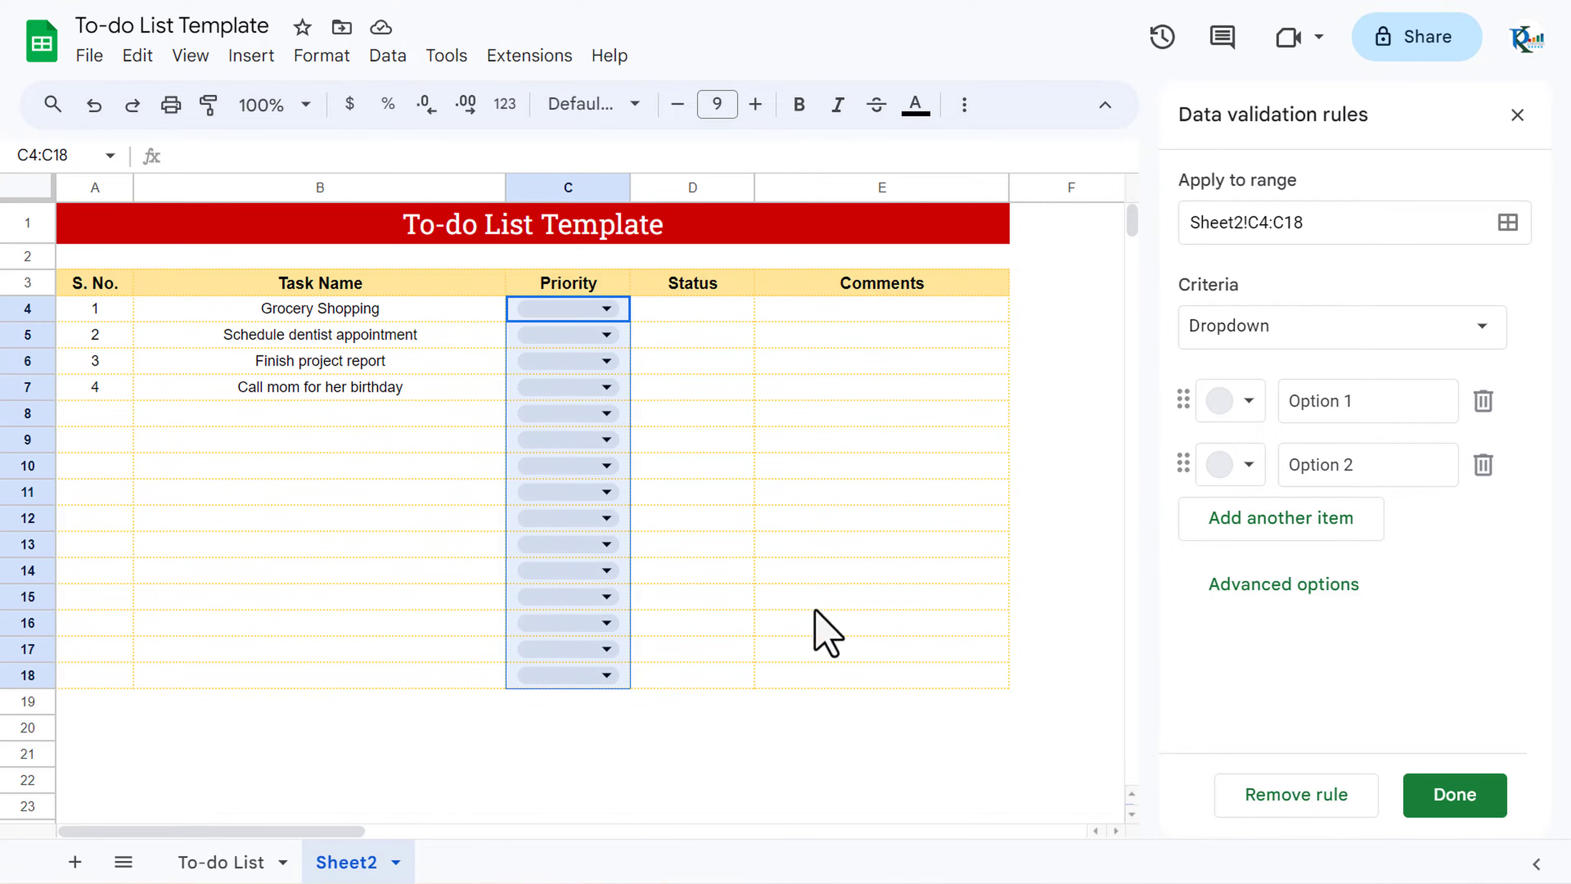
{"action": "left_click_drag", "start_coordinate": [1369, 405], "coordinate": [1289, 406]}
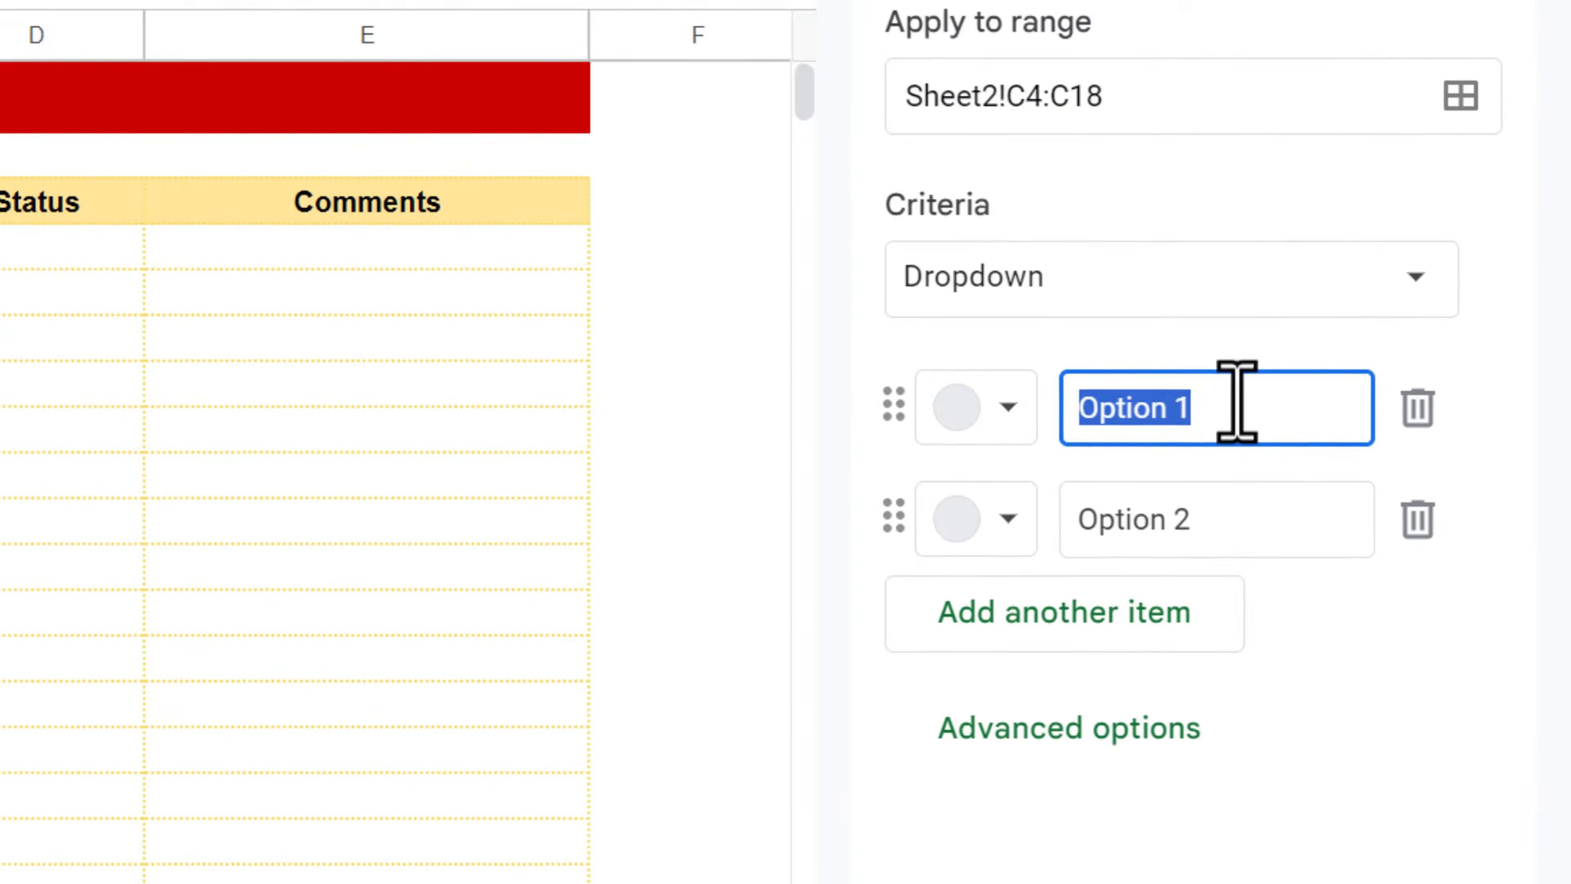
{"action": "type", "text": "High"}
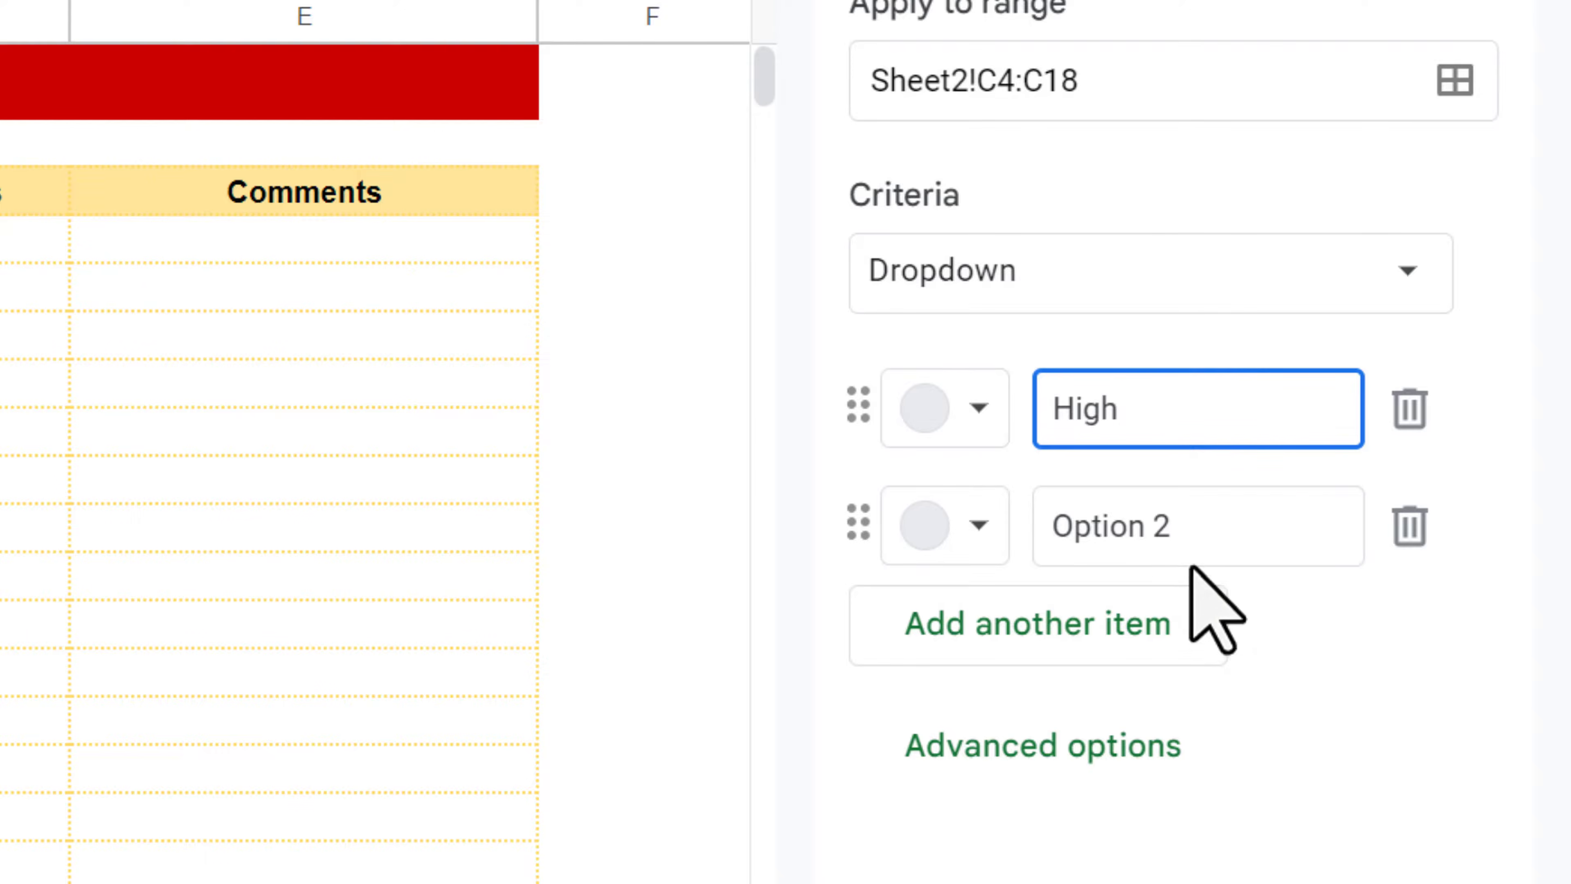
{"action": "left_click_drag", "start_coordinate": [1197, 526], "coordinate": [1038, 526]}
{"action": "type", "text": "Medium"}
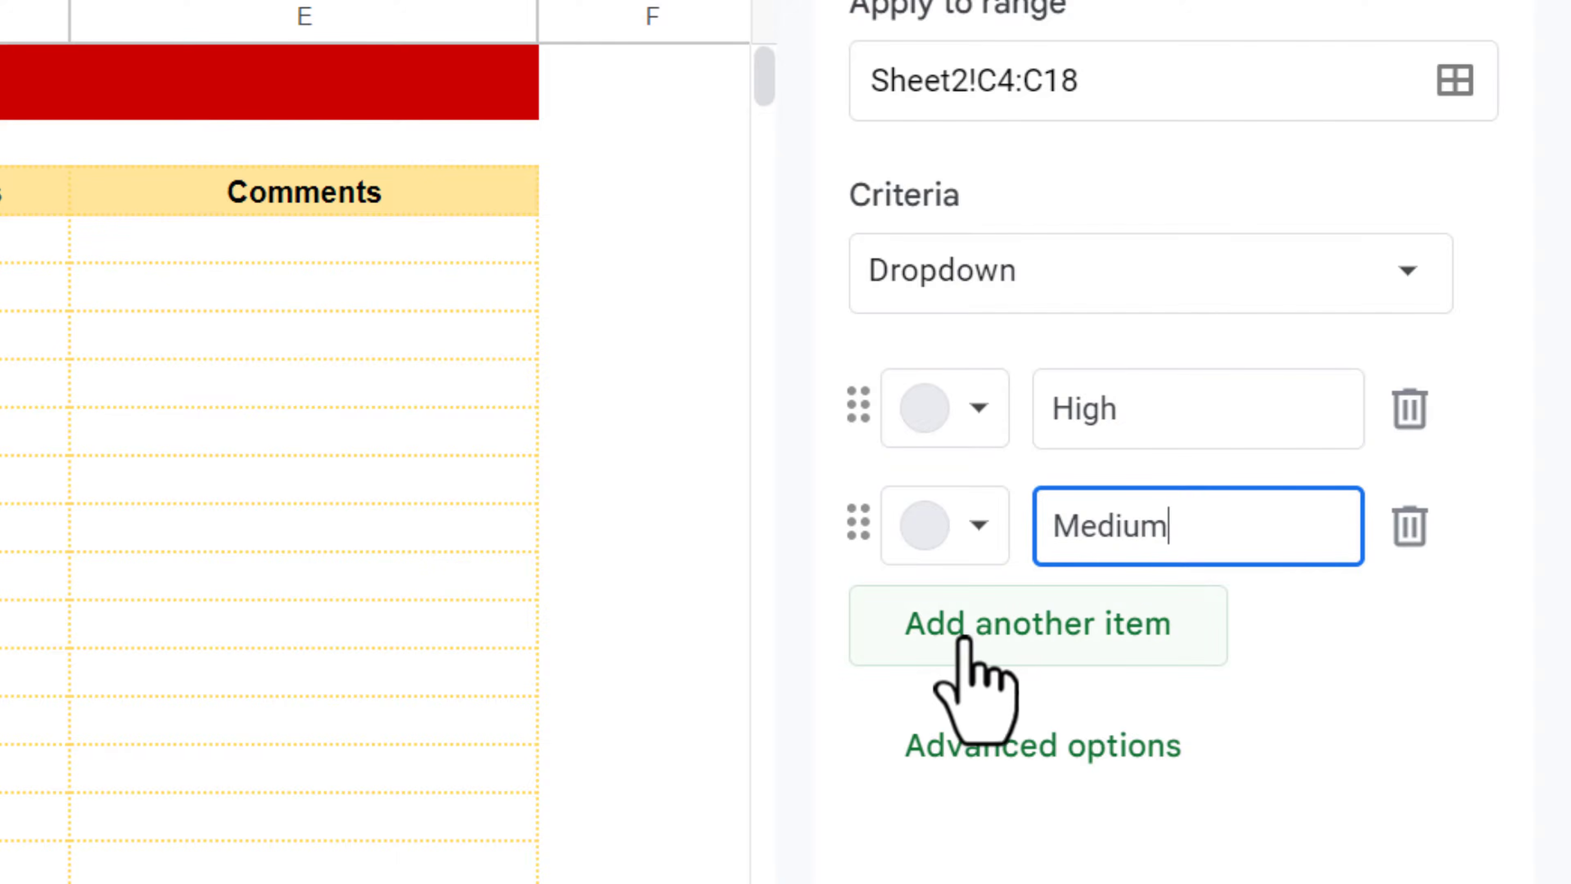
{"action": "left_click", "coordinate": [1147, 647]}
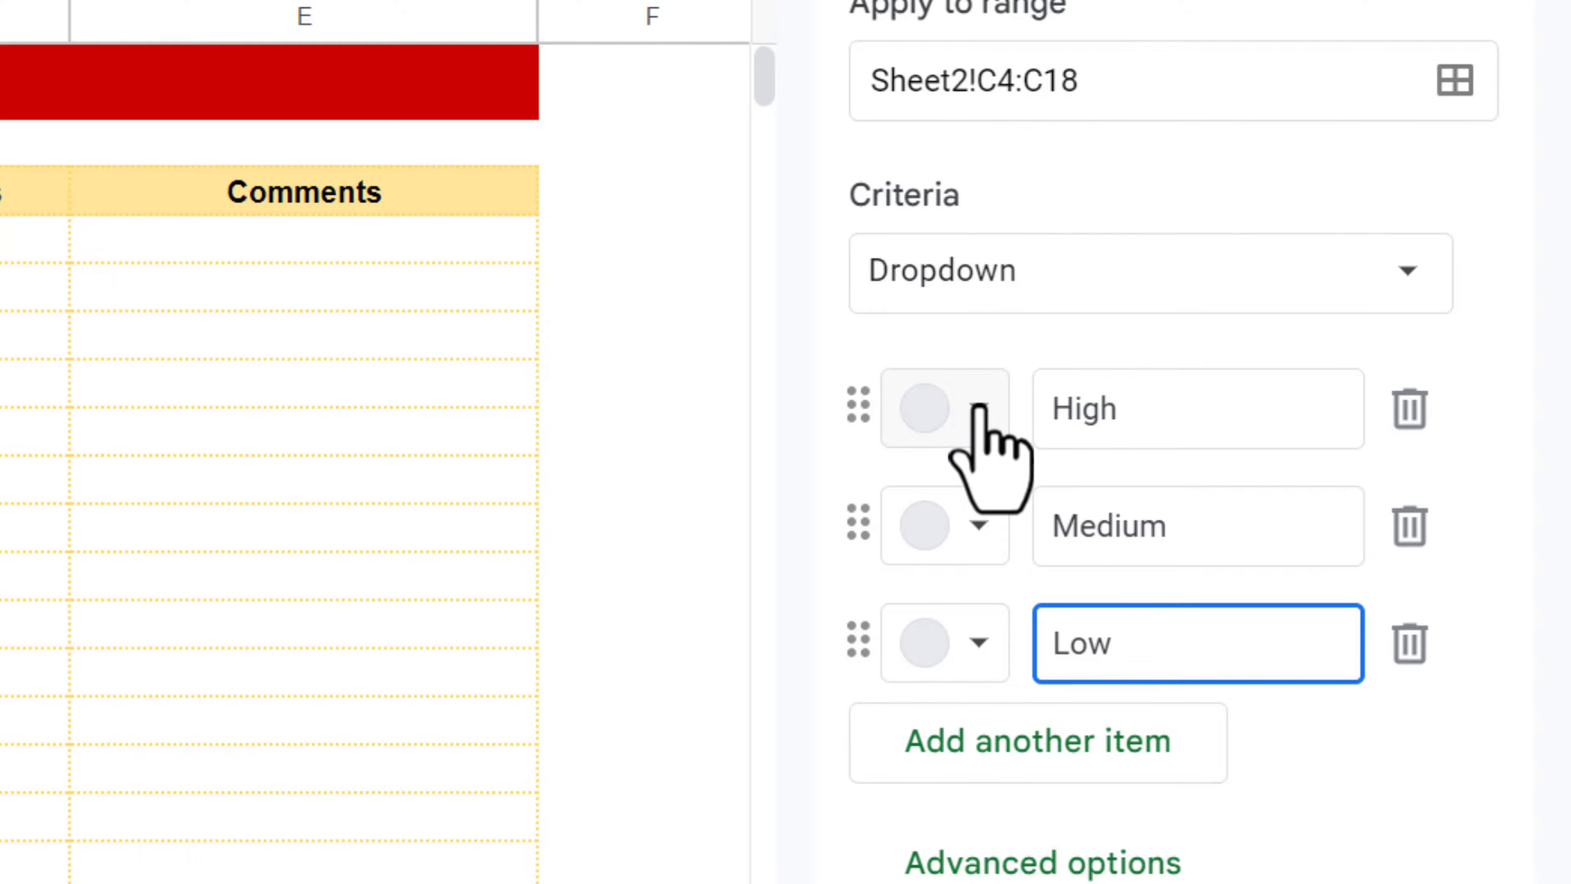
Color the dropdown options light red for High, light yellow for Medium and light green for Low, and save the rule
{"action": "left_click", "coordinate": [962, 439]}
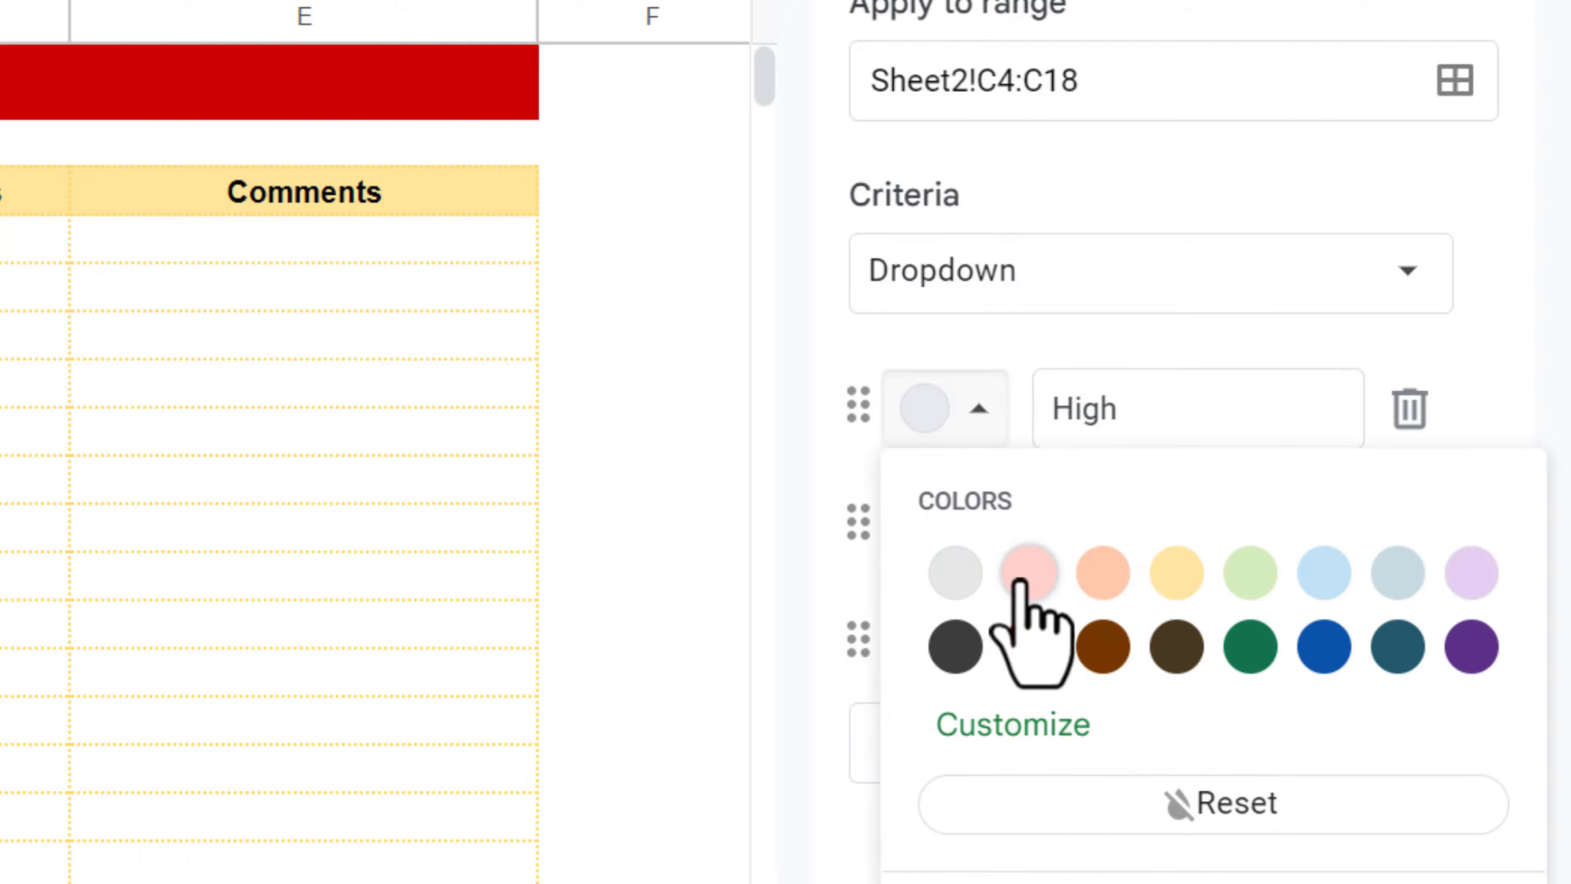
{"action": "left_click", "coordinate": [1026, 572]}
{"action": "left_click", "coordinate": [976, 526]}
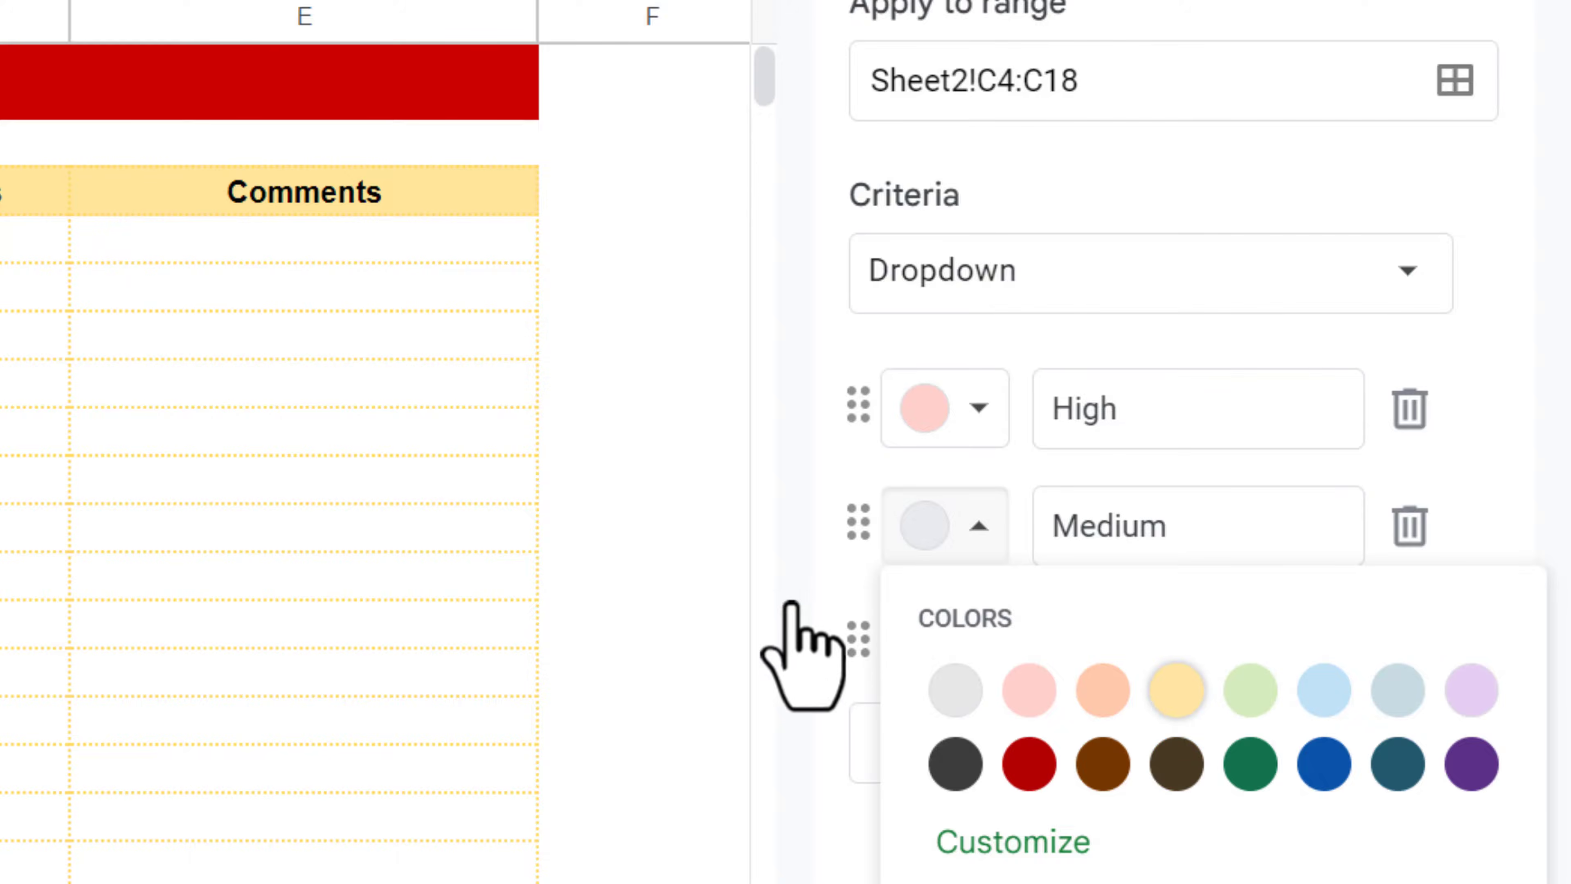
{"action": "left_click", "coordinate": [1176, 689]}
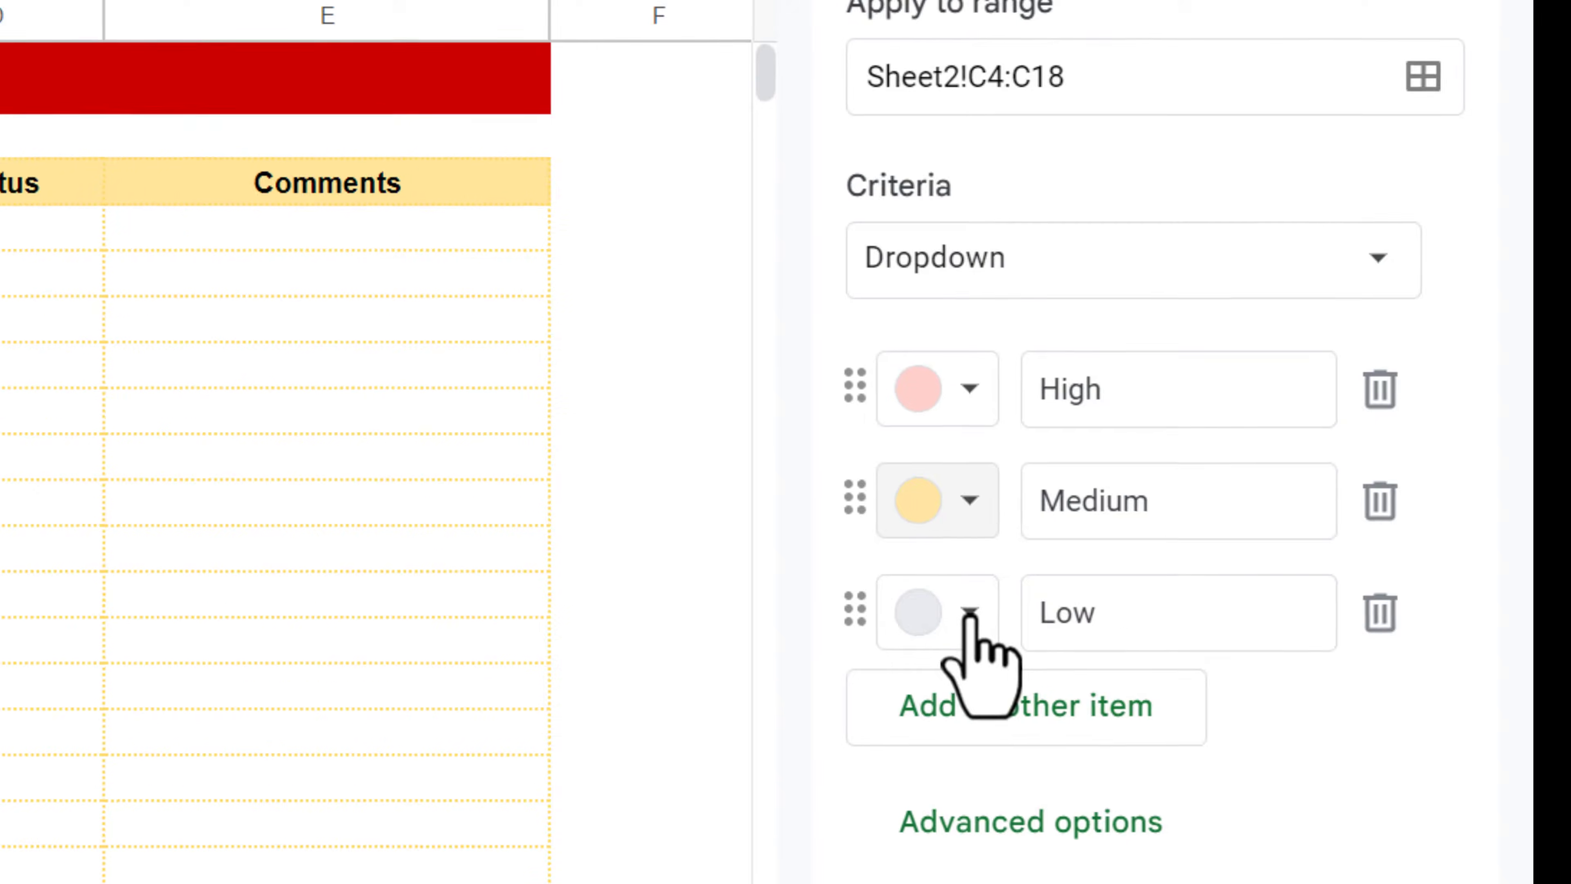
{"action": "left_click", "coordinate": [969, 611]}
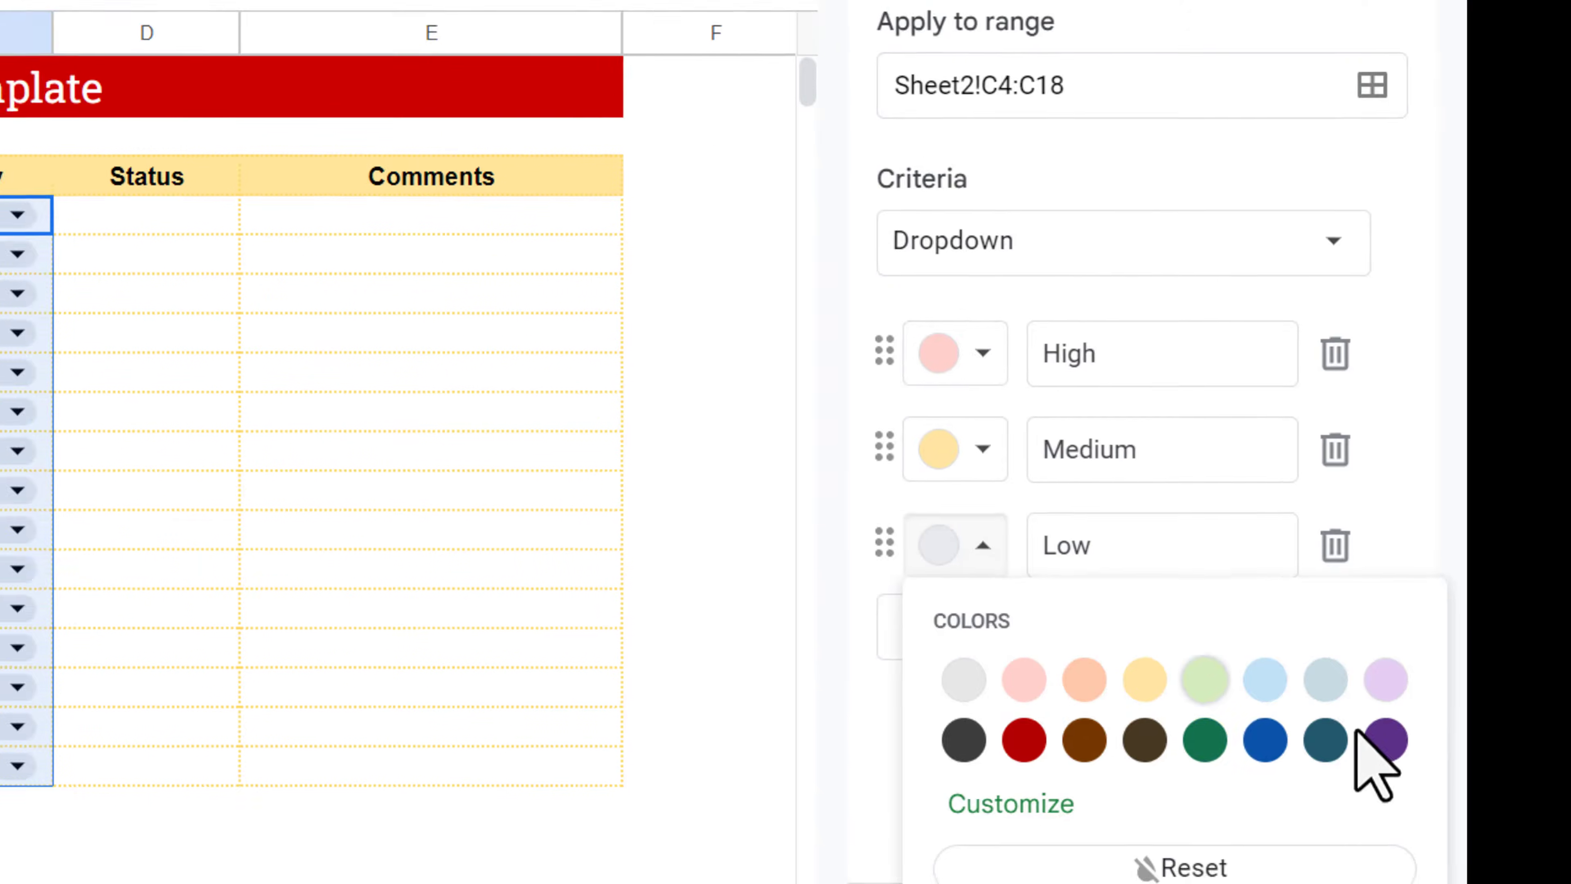
{"action": "left_click", "coordinate": [1204, 679]}
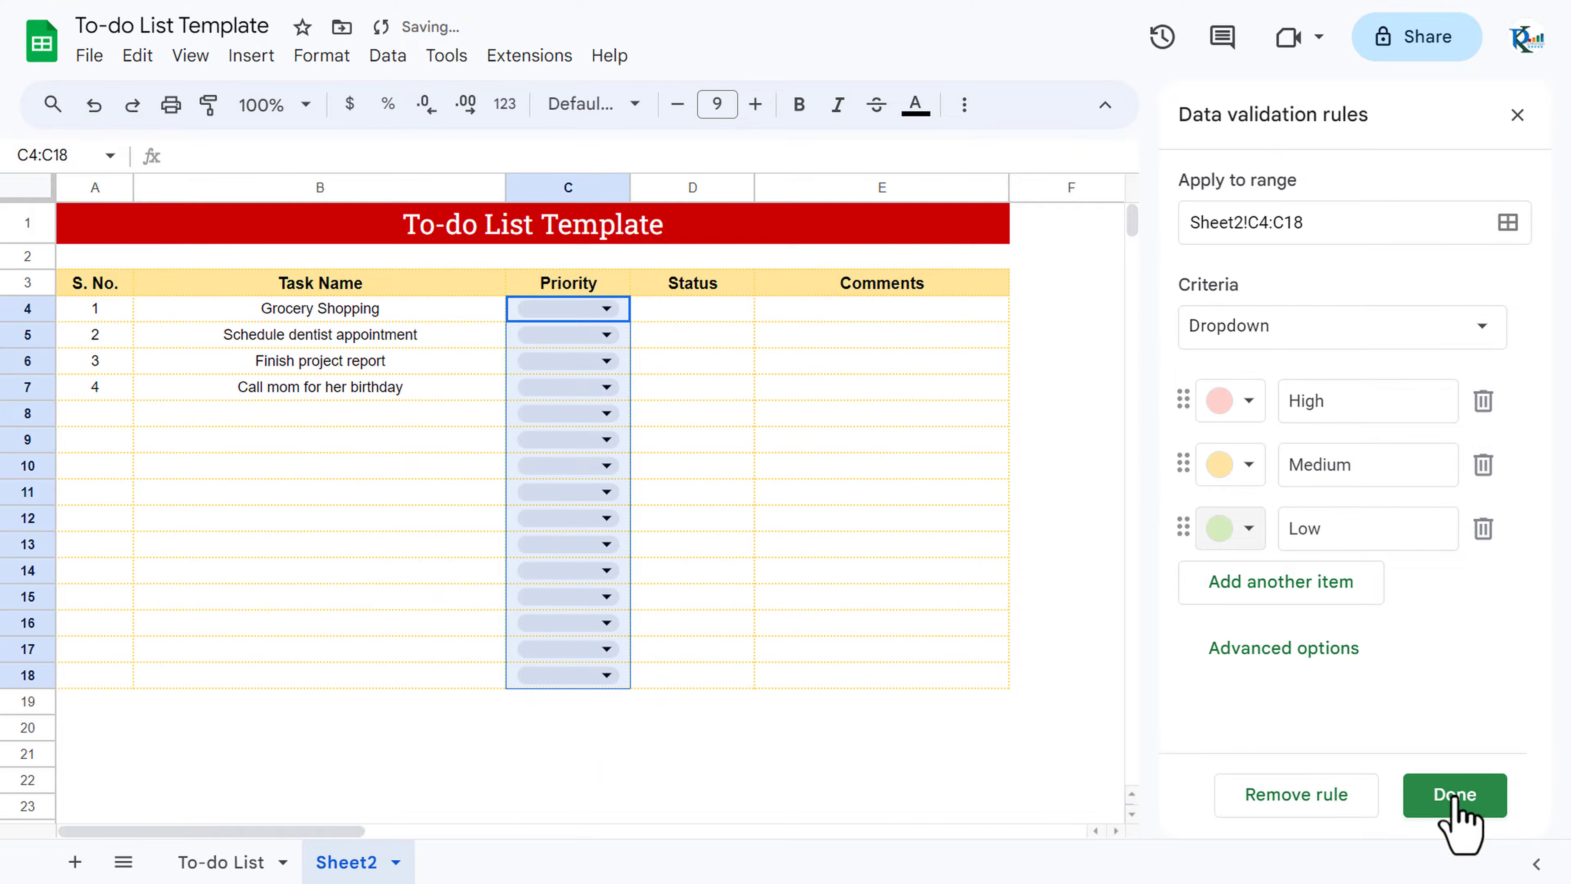
{"action": "left_click", "coordinate": [1454, 798]}
{"action": "left_click", "coordinate": [692, 311]}
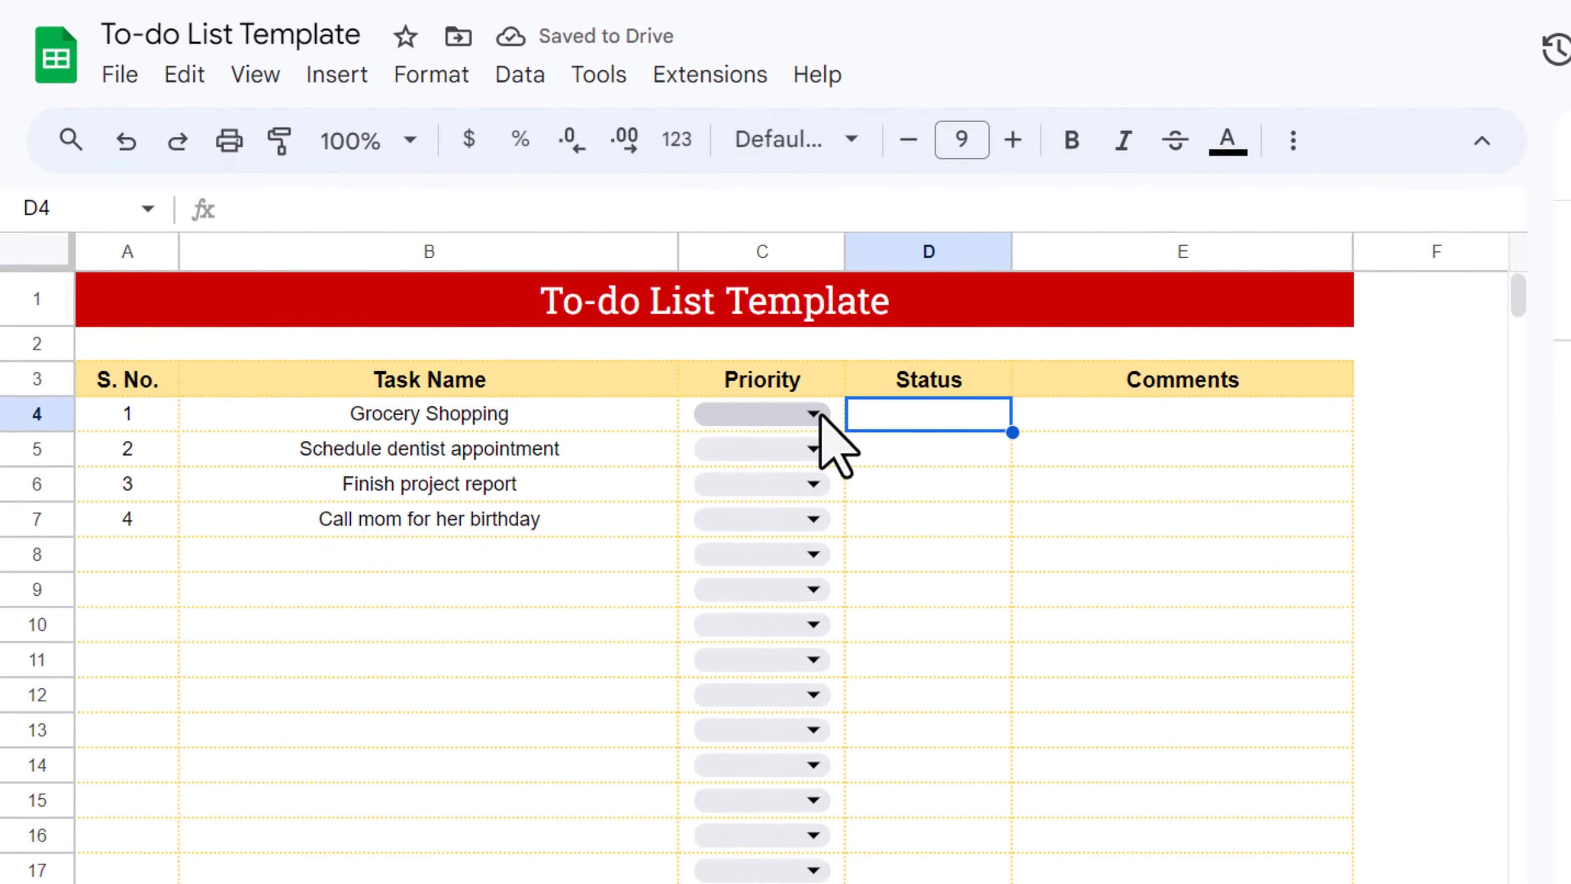
Set the priorities of the four tasks in C4:C7 to High, Medium, High and Low
{"action": "left_click", "coordinate": [815, 413]}
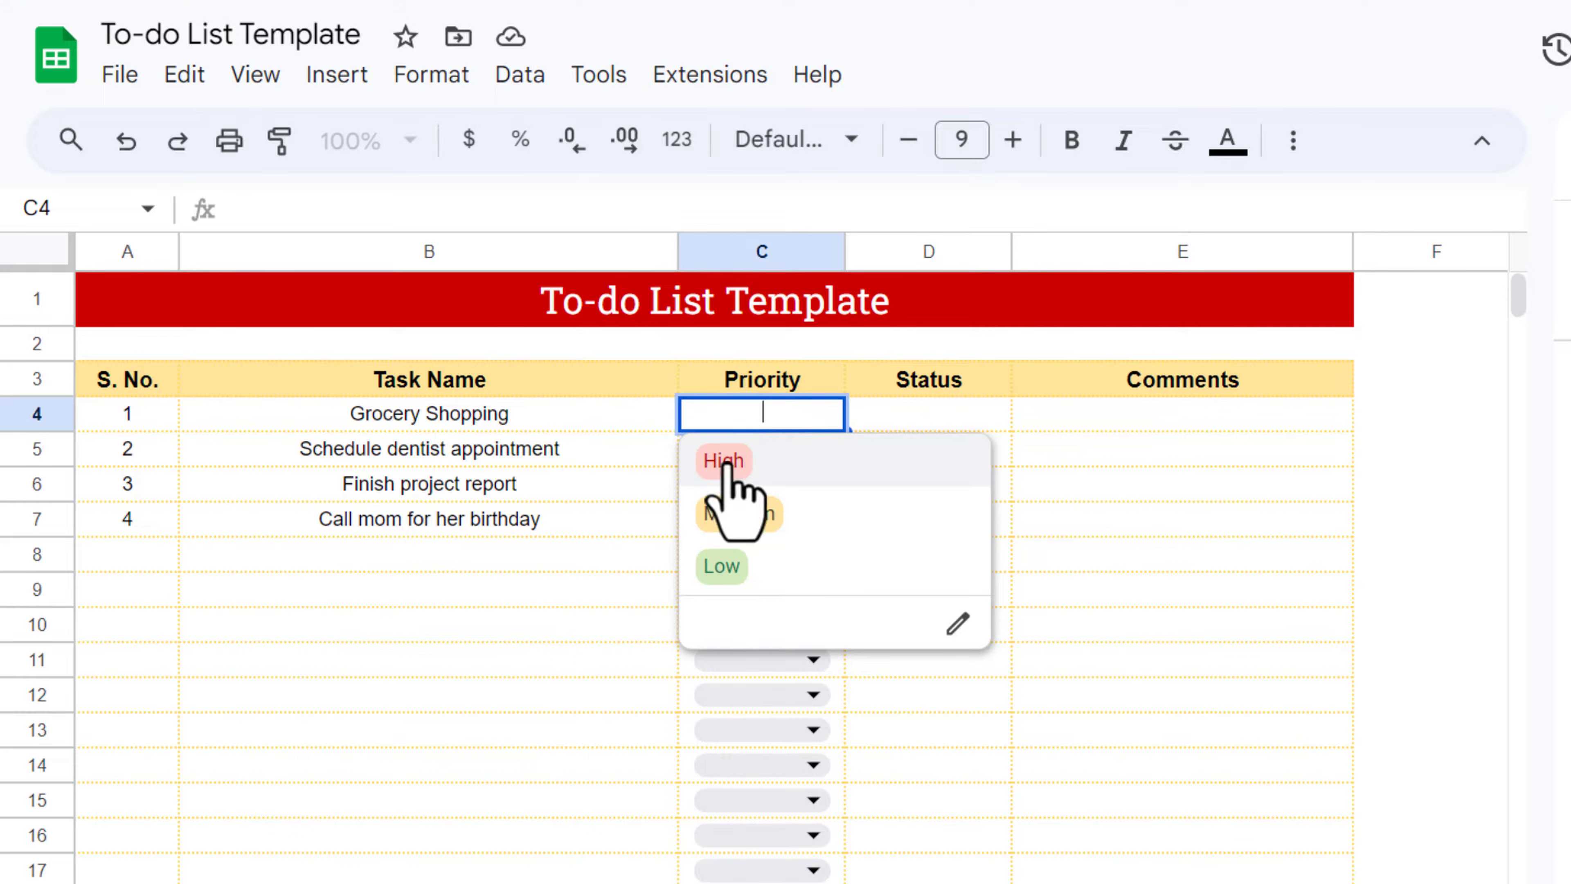
{"action": "key", "text": "Return"}
{"action": "key", "text": "Left"}
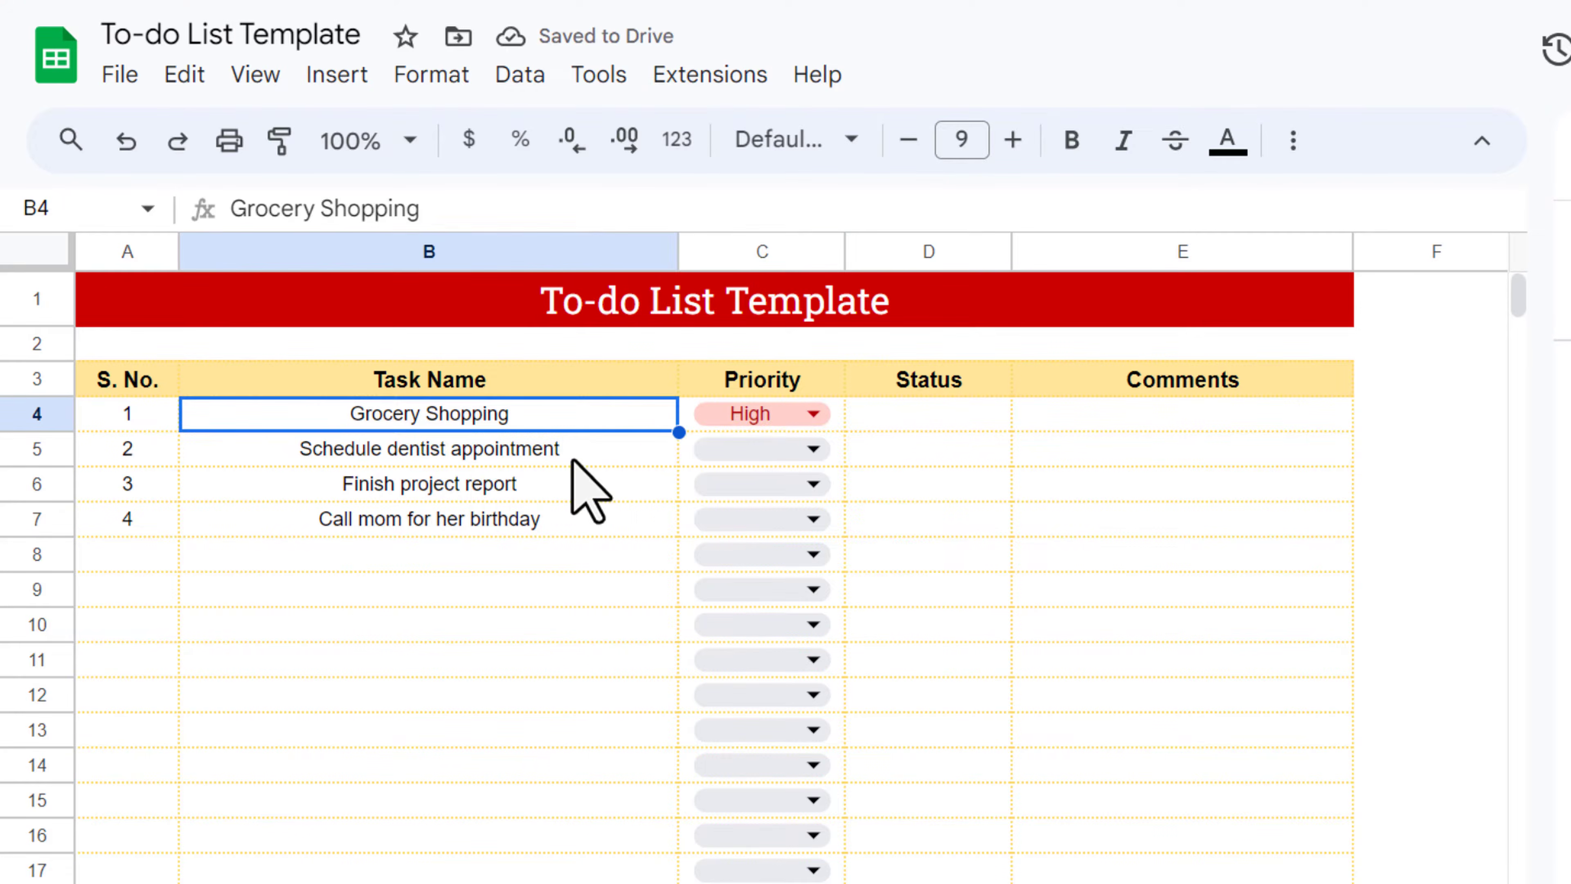
{"action": "left_click", "coordinate": [815, 449]}
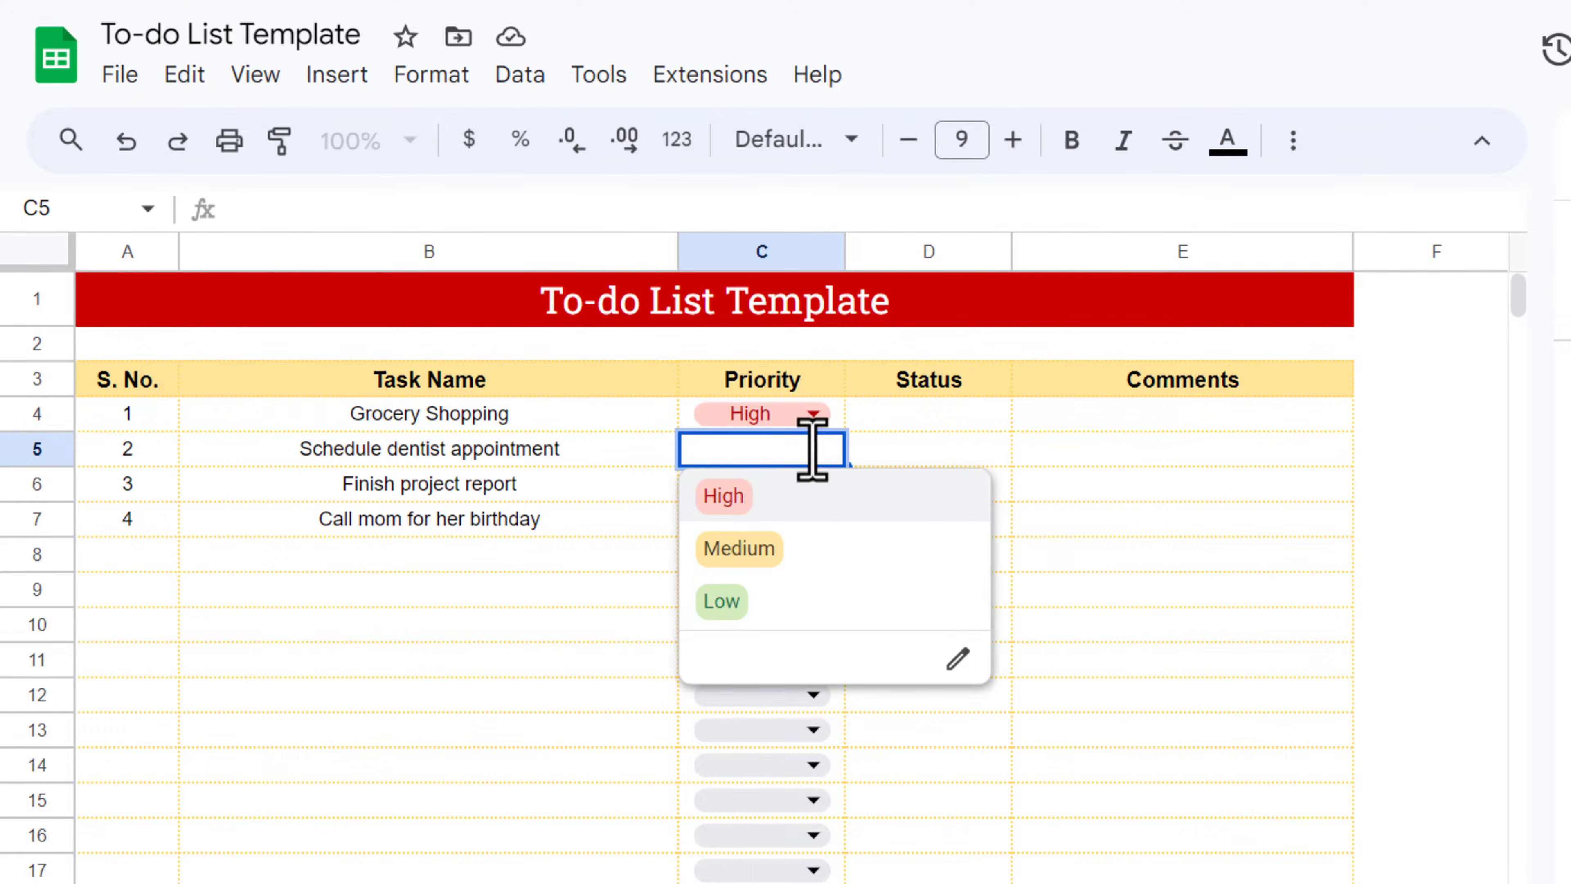
{"action": "left_click", "coordinate": [761, 548]}
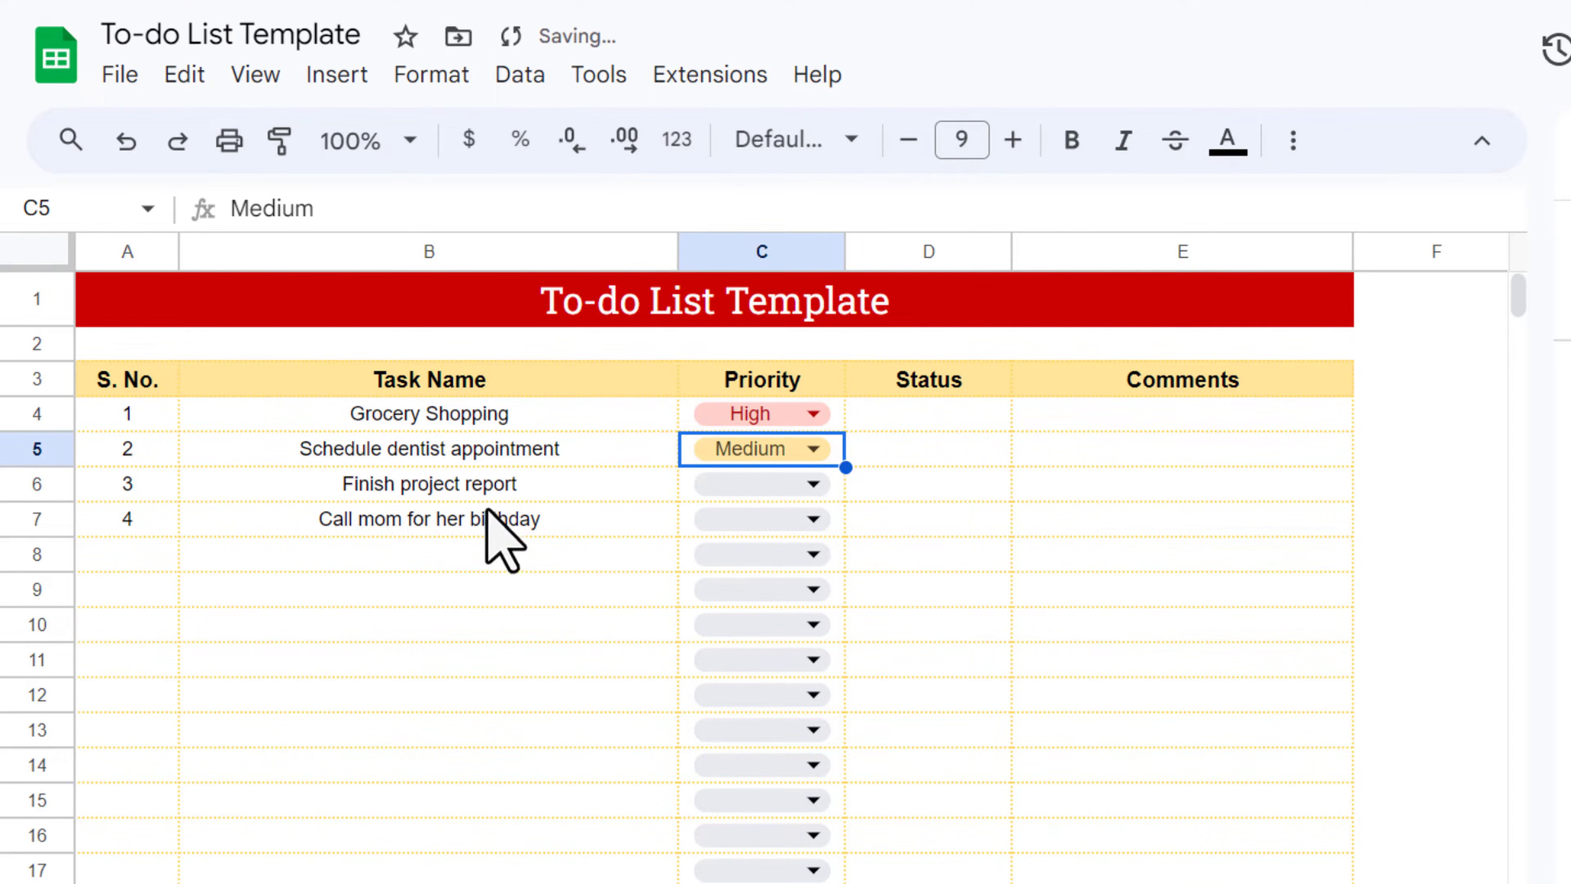
{"action": "left_click", "coordinate": [814, 484]}
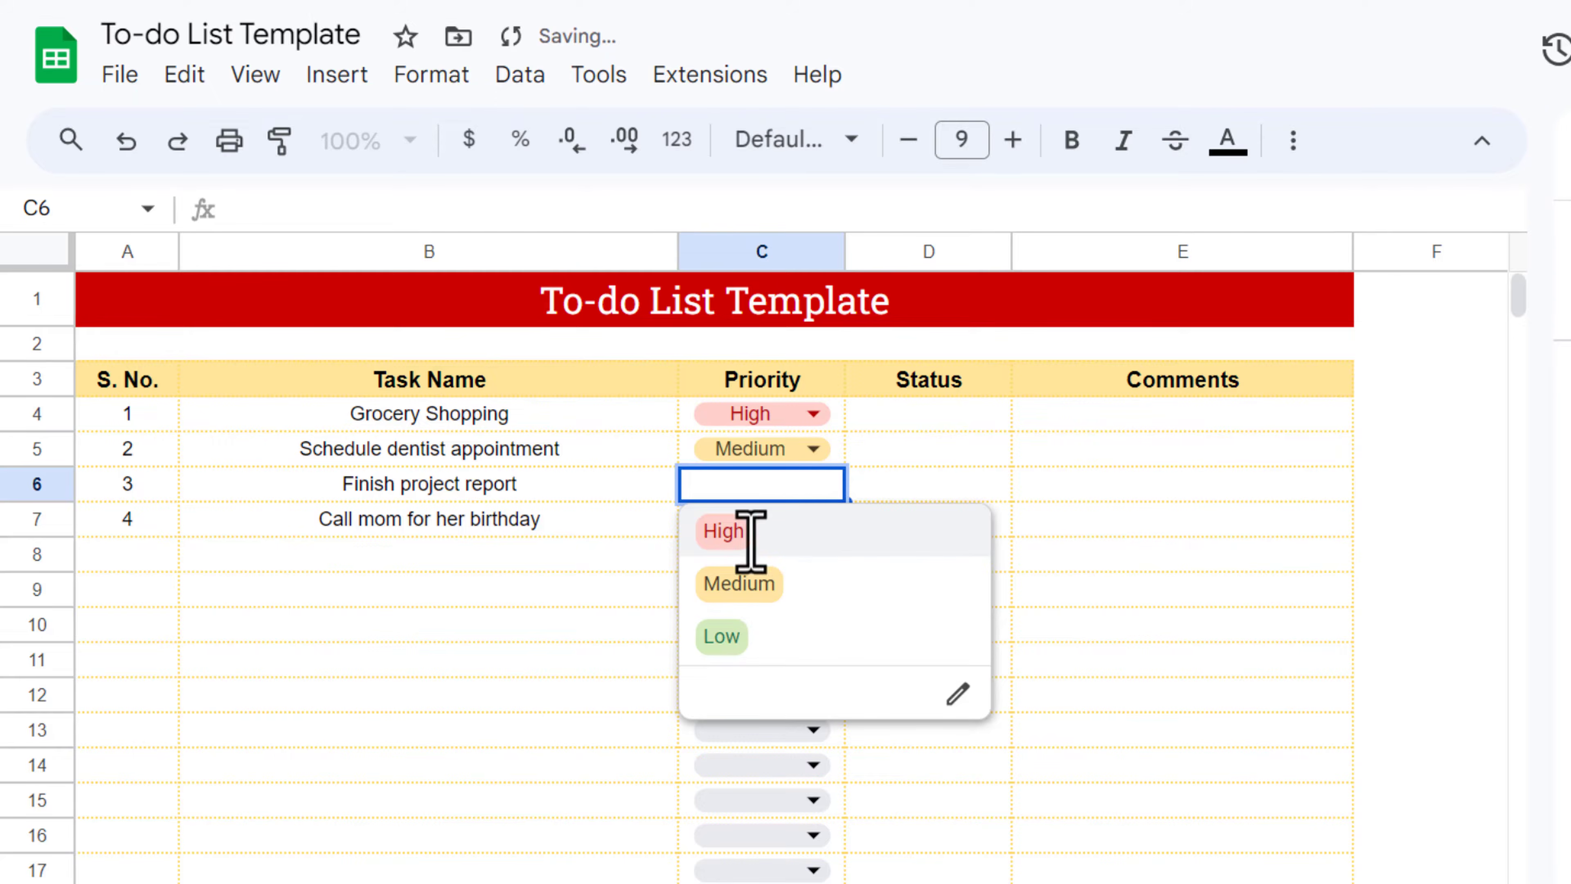
{"action": "left_click", "coordinate": [686, 533]}
{"action": "left_click", "coordinate": [812, 521]}
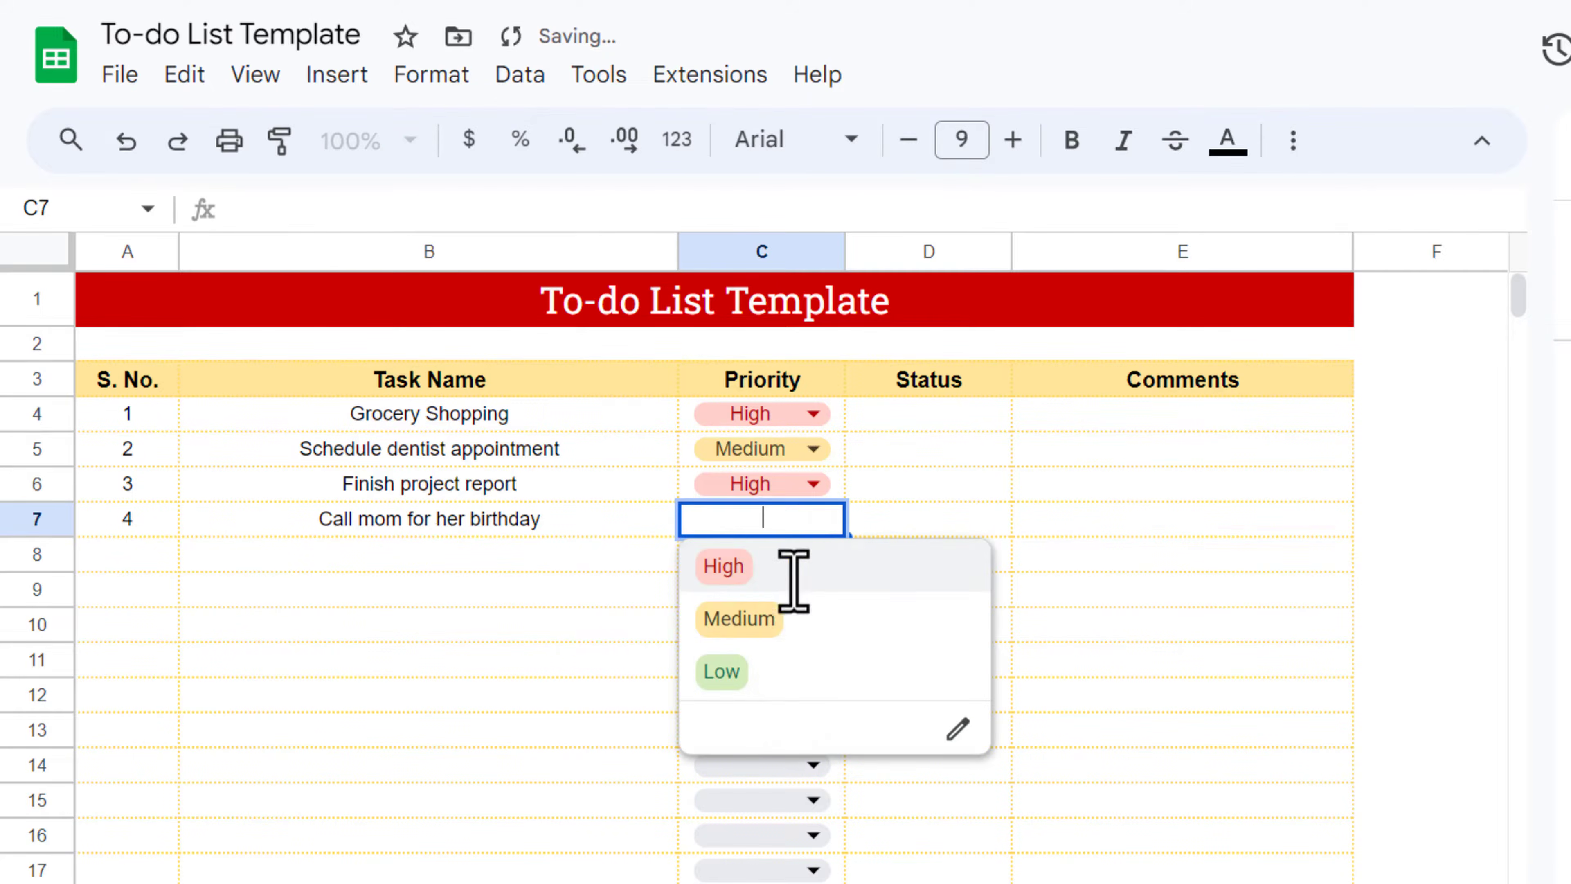
{"action": "left_click", "coordinate": [724, 673]}
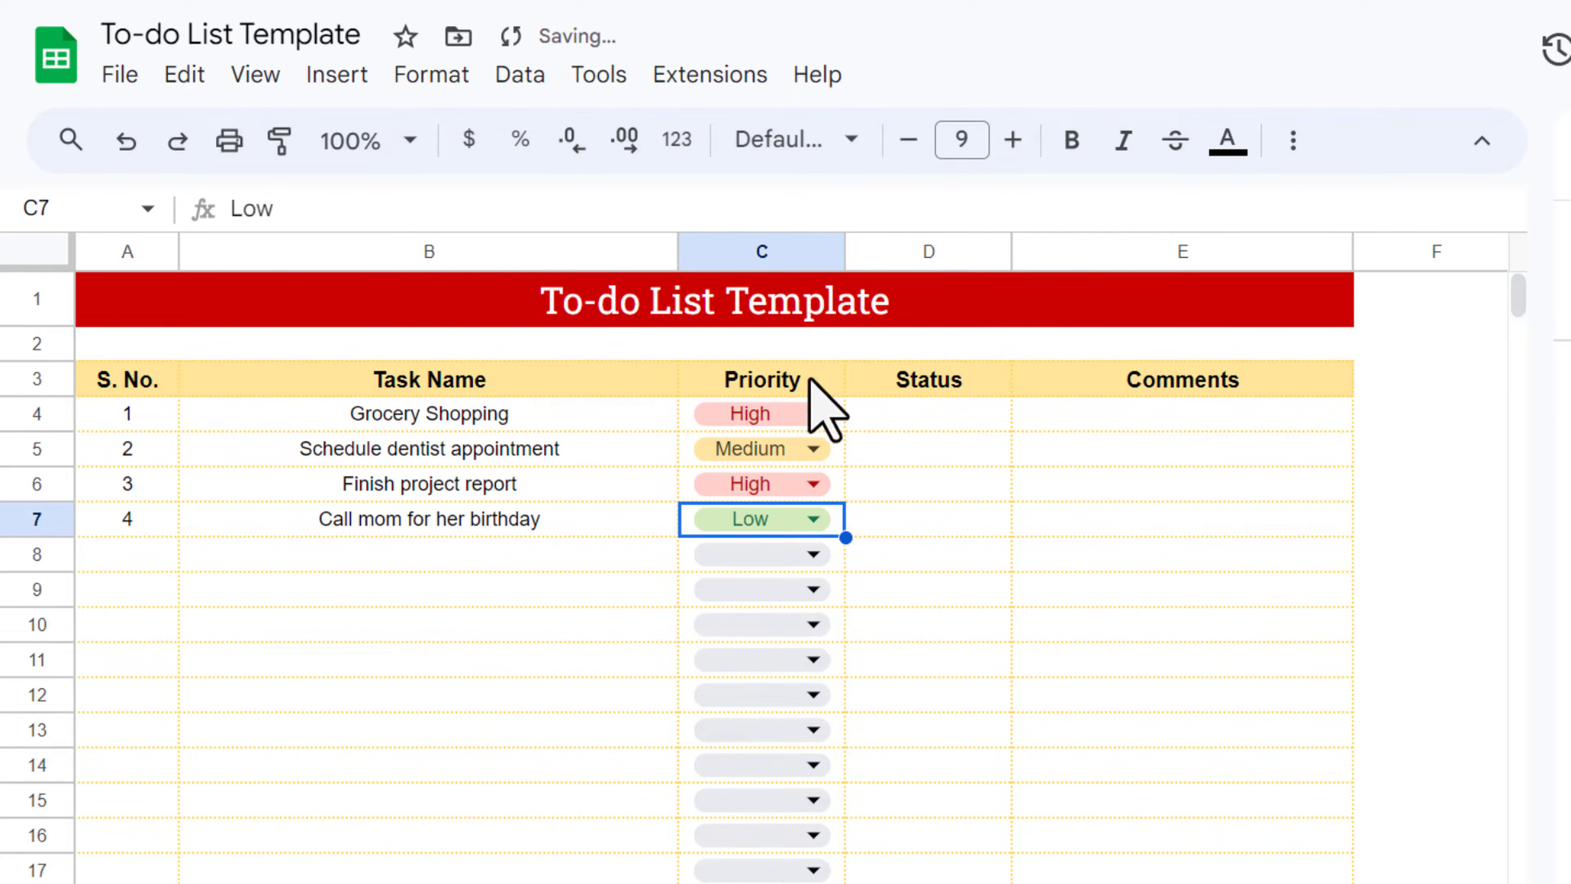
Select the Status cells D4:D18 and narrow column D by about a quarter
{"action": "left_click", "coordinate": [927, 413]}
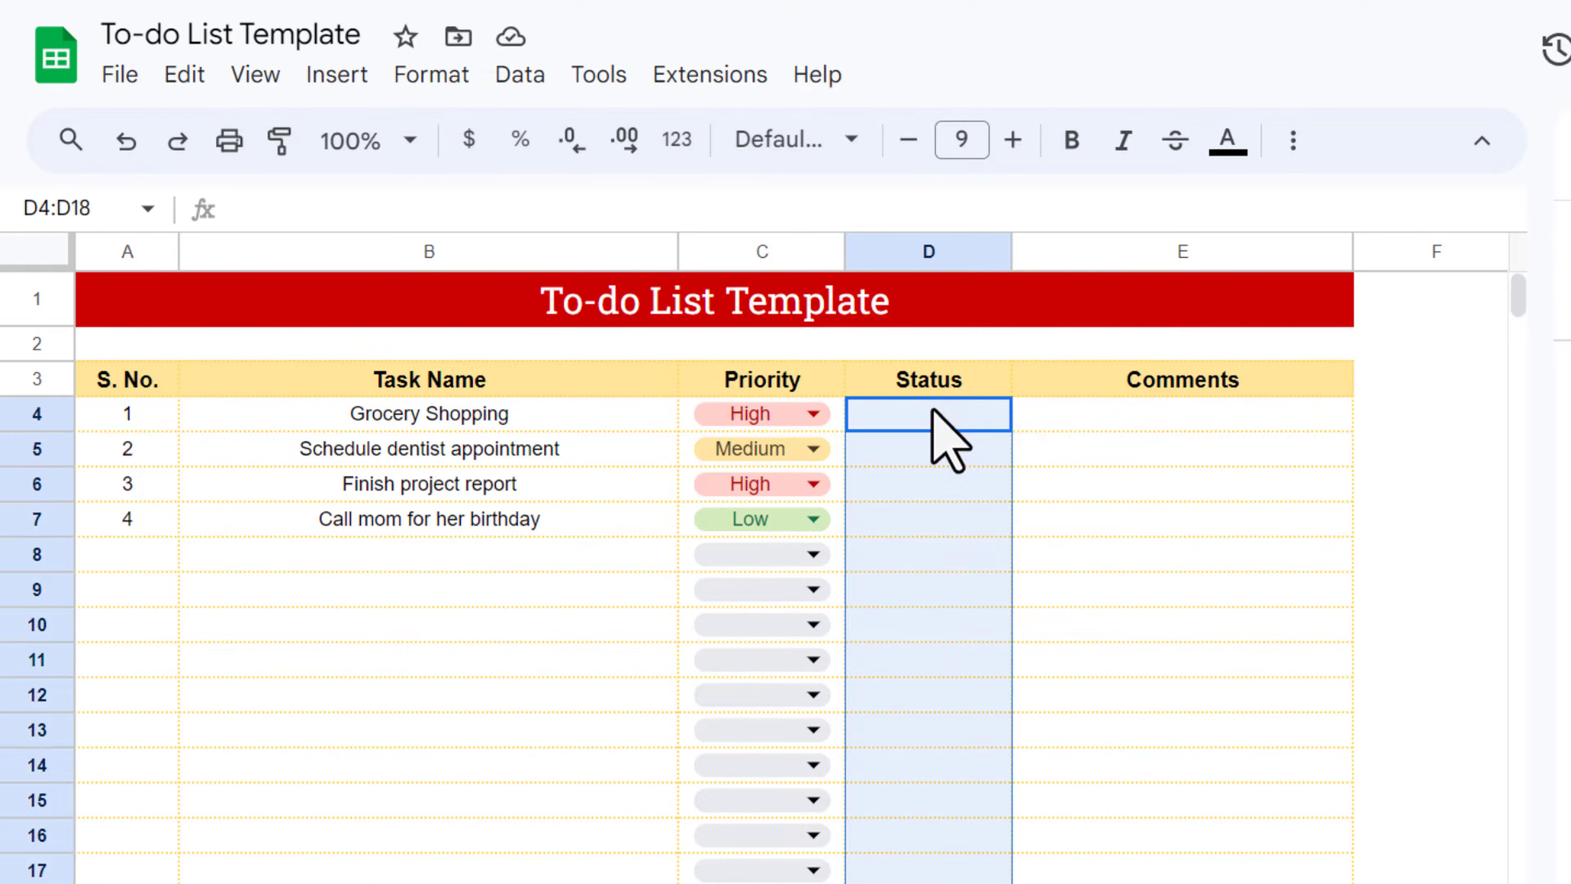
{"action": "left_click_drag", "start_coordinate": [928, 413], "coordinate": [927, 866]}
{"action": "left_click_drag", "start_coordinate": [831, 777], "coordinate": [828, 816]}
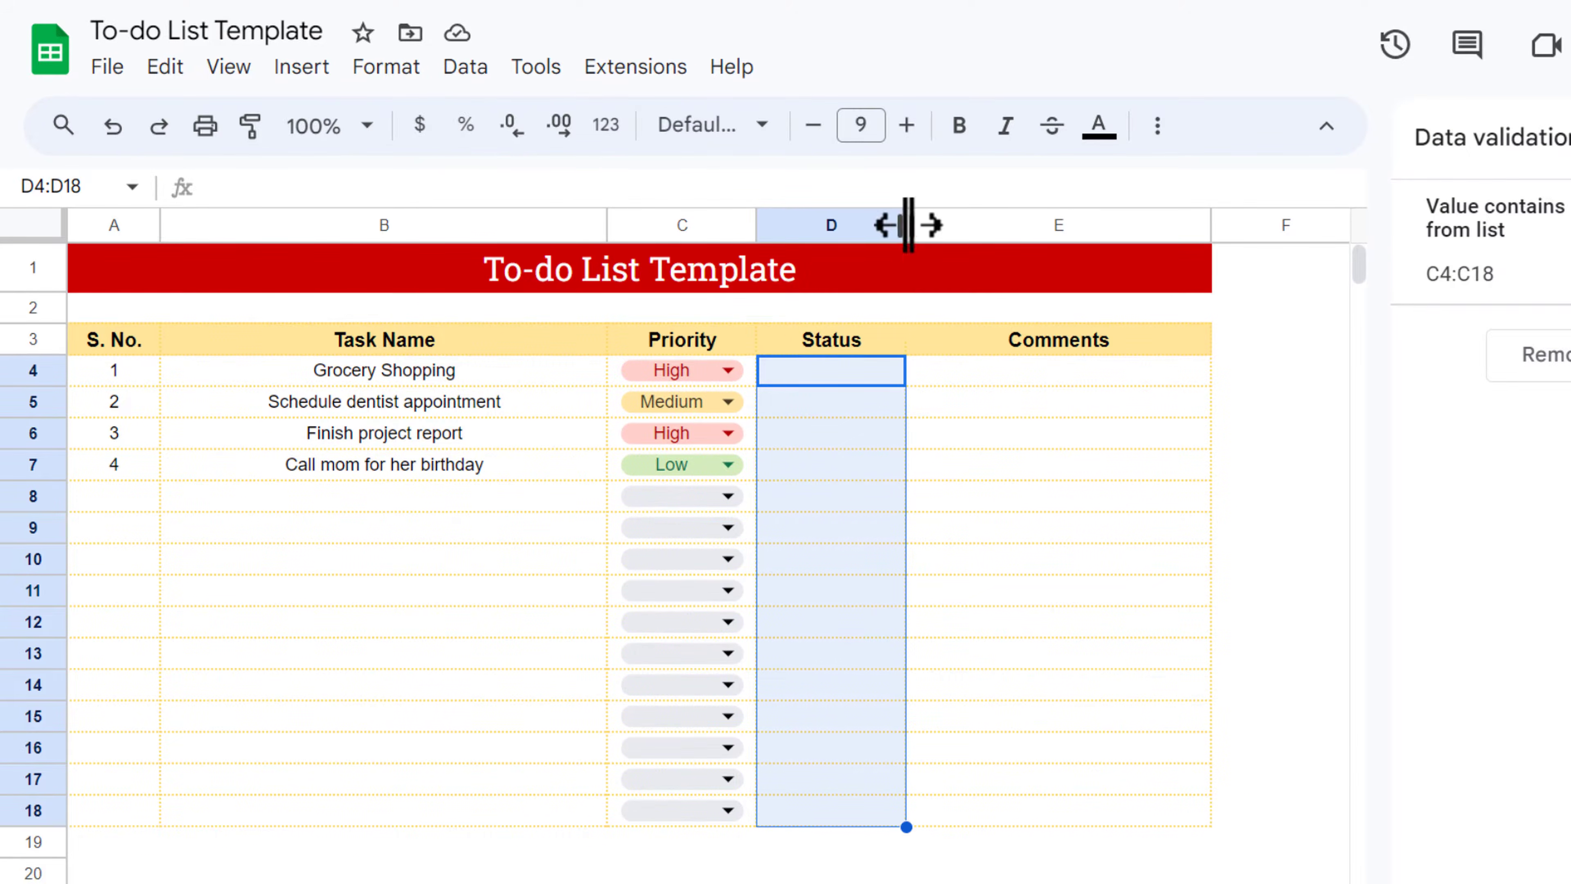
{"action": "left_click_drag", "start_coordinate": [906, 225], "coordinate": [869, 226]}
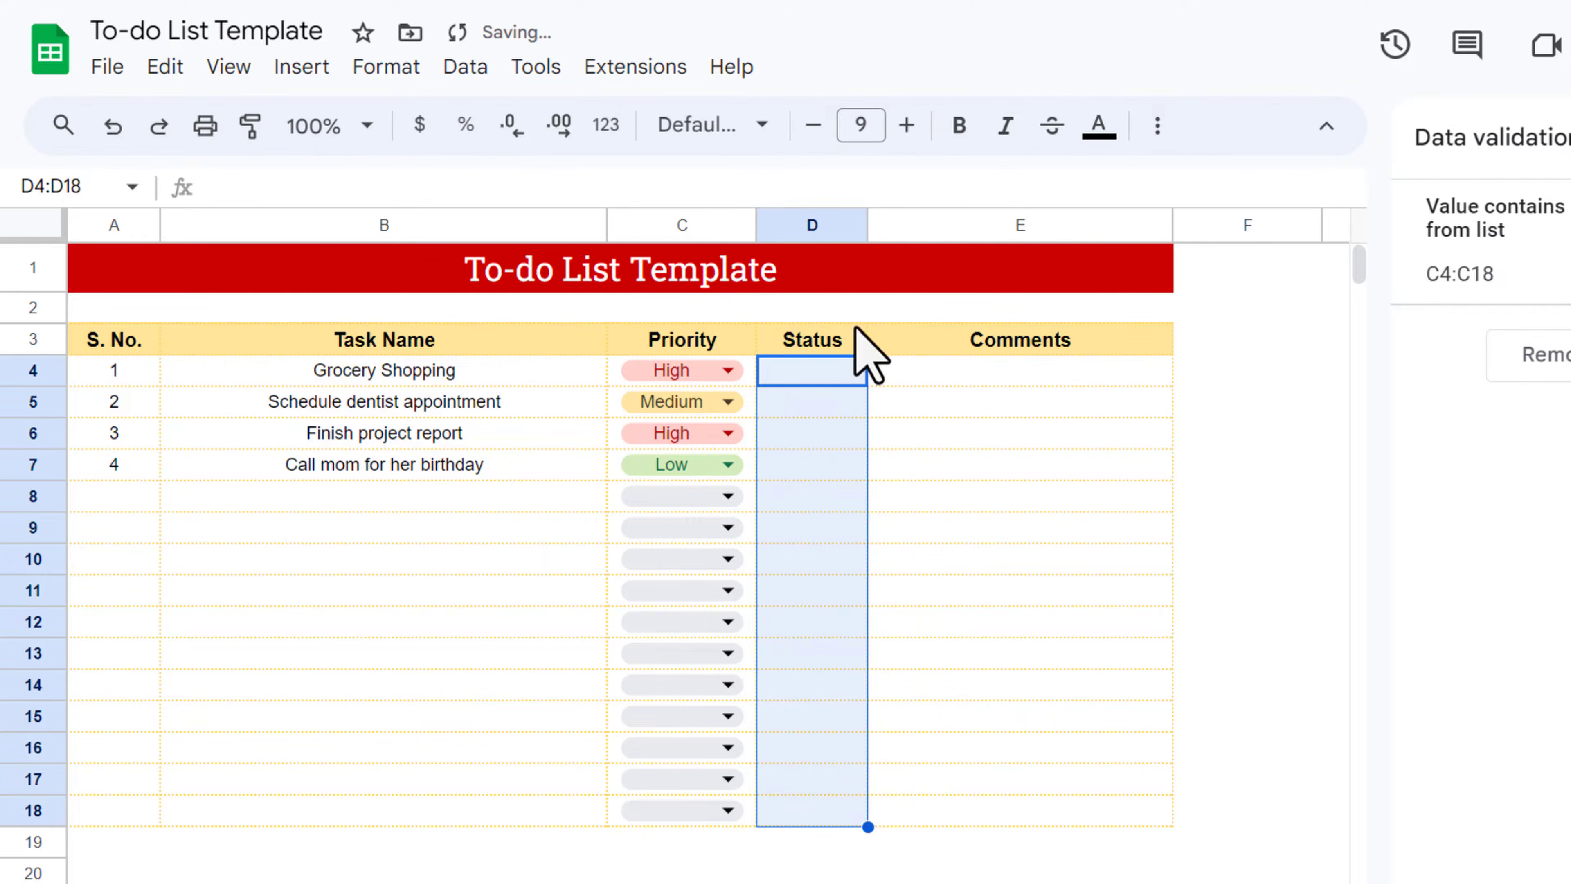
Insert checkboxes in the Status cells D4:D18
{"action": "left_click", "coordinate": [301, 69]}
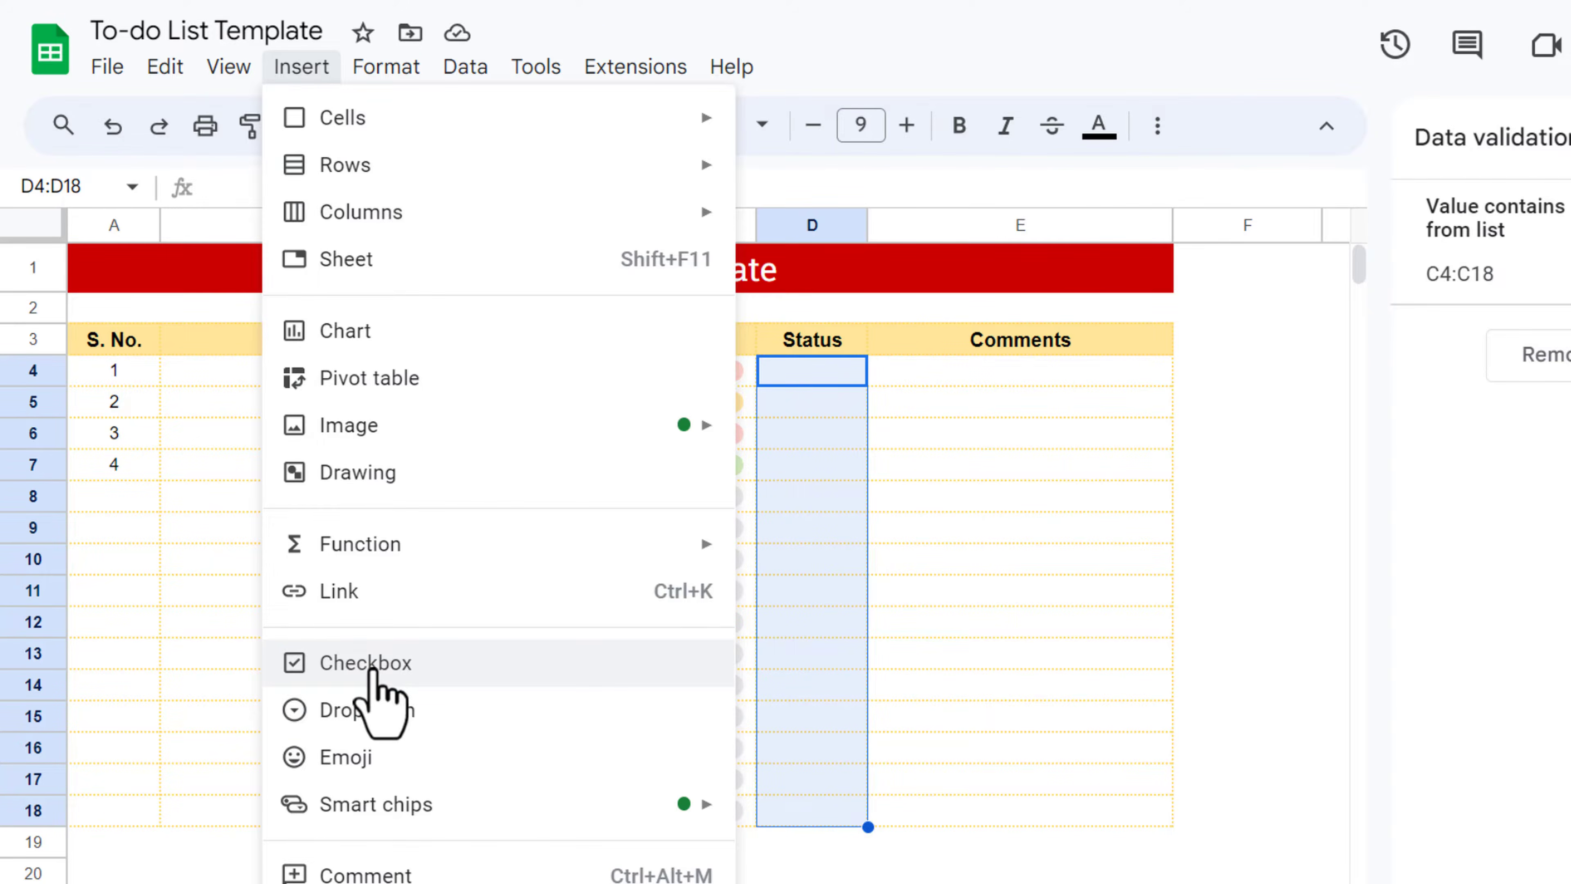
{"action": "left_click", "coordinate": [371, 665]}
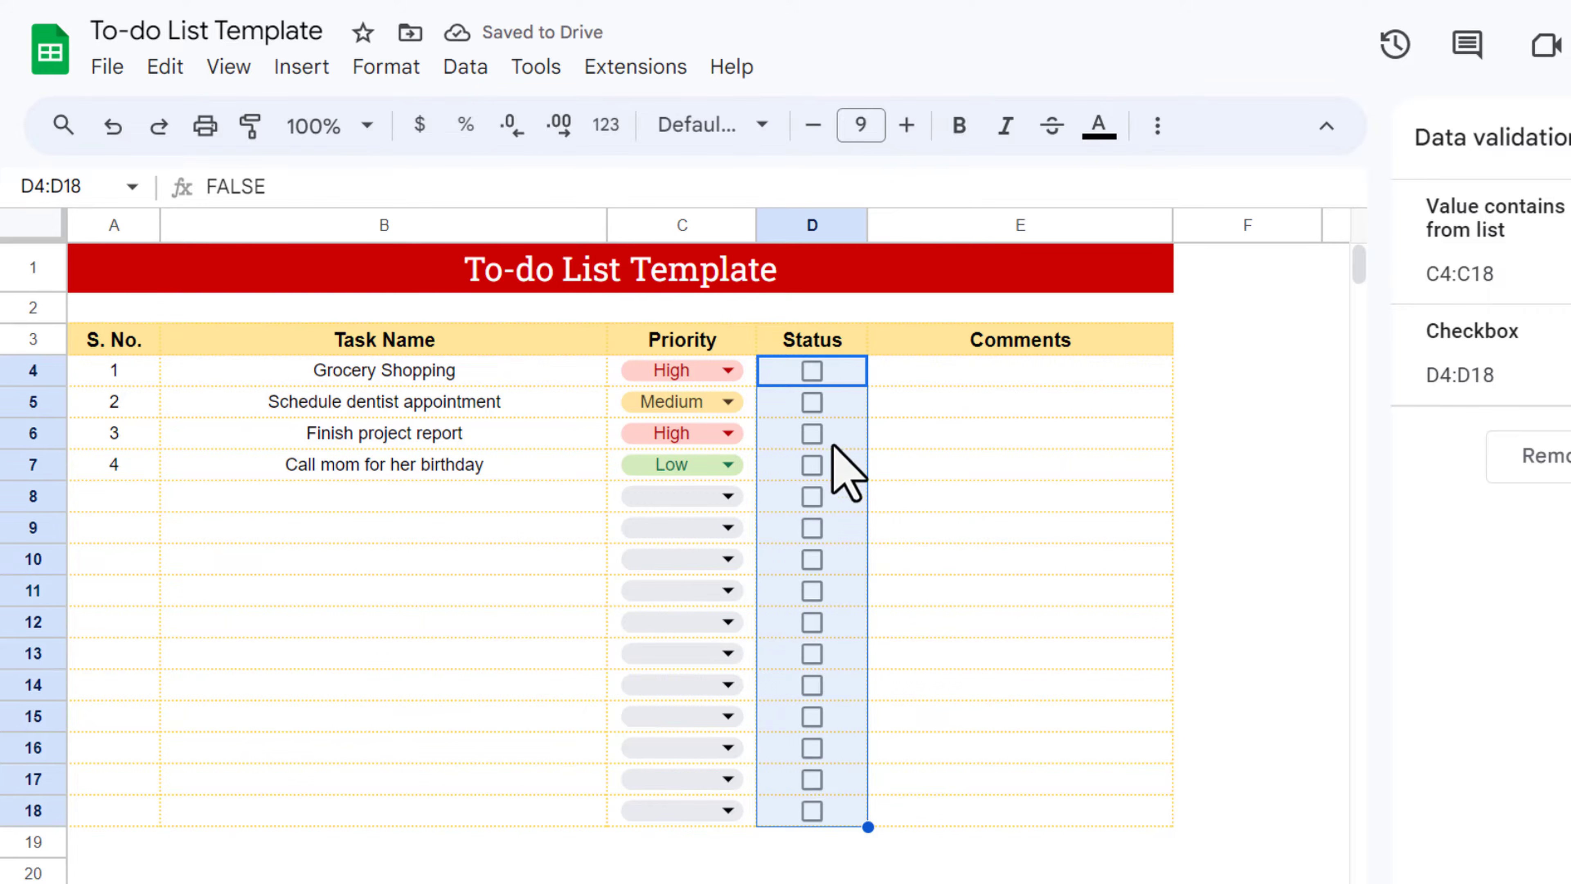
{"action": "left_click", "coordinate": [931, 383]}
Tick and untick the Status checkboxes in D4 and D5 to compare their underlying cell values
{"action": "left_click", "coordinate": [849, 371]}
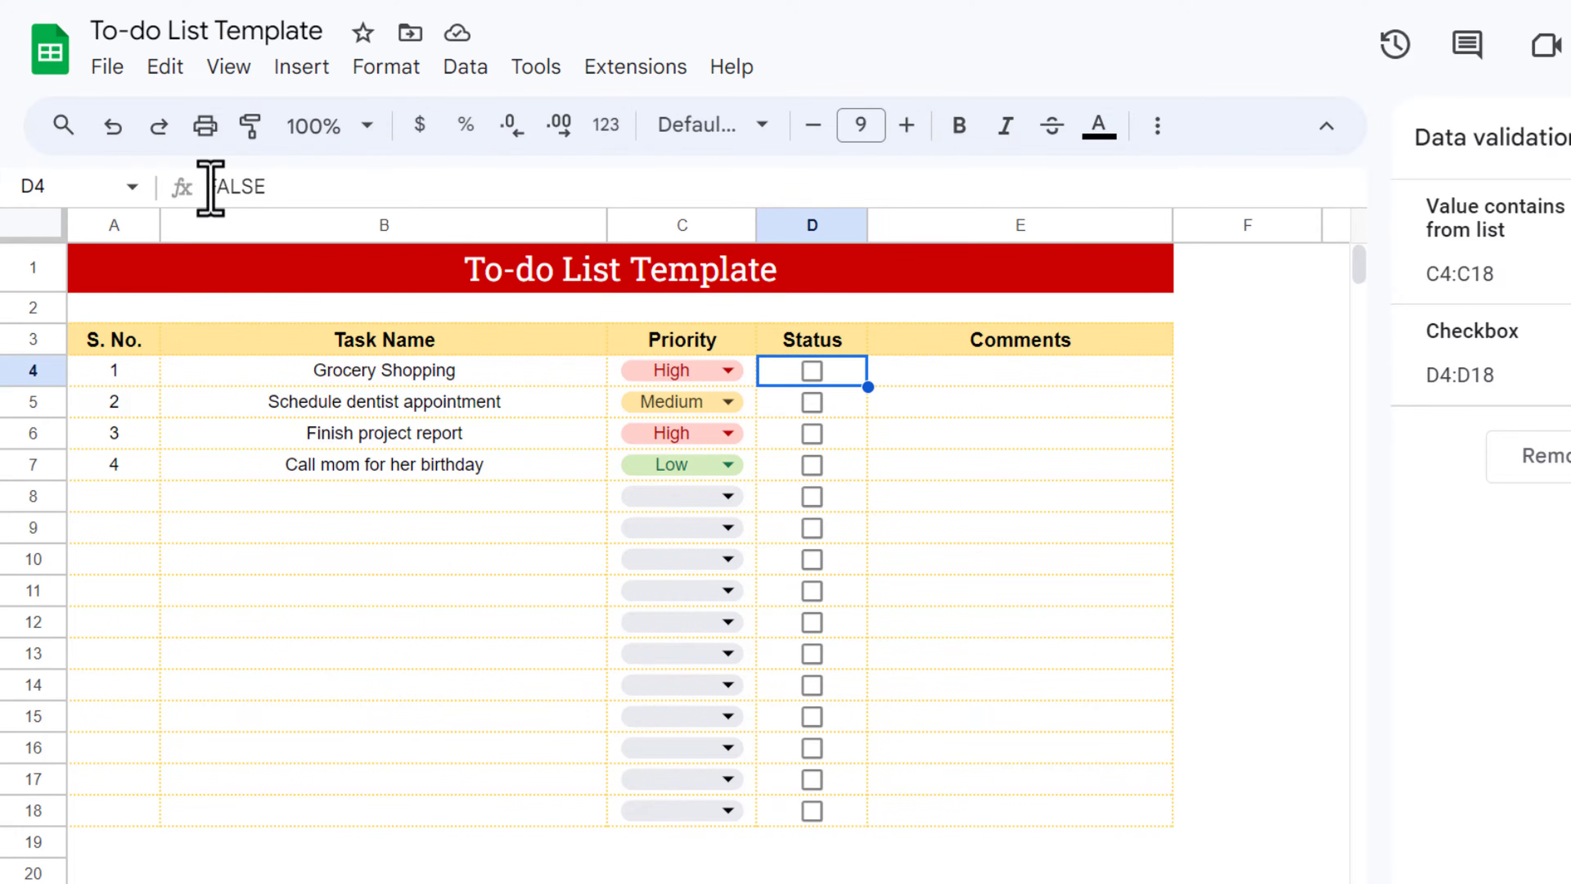
{"action": "left_click", "coordinate": [758, 401]}
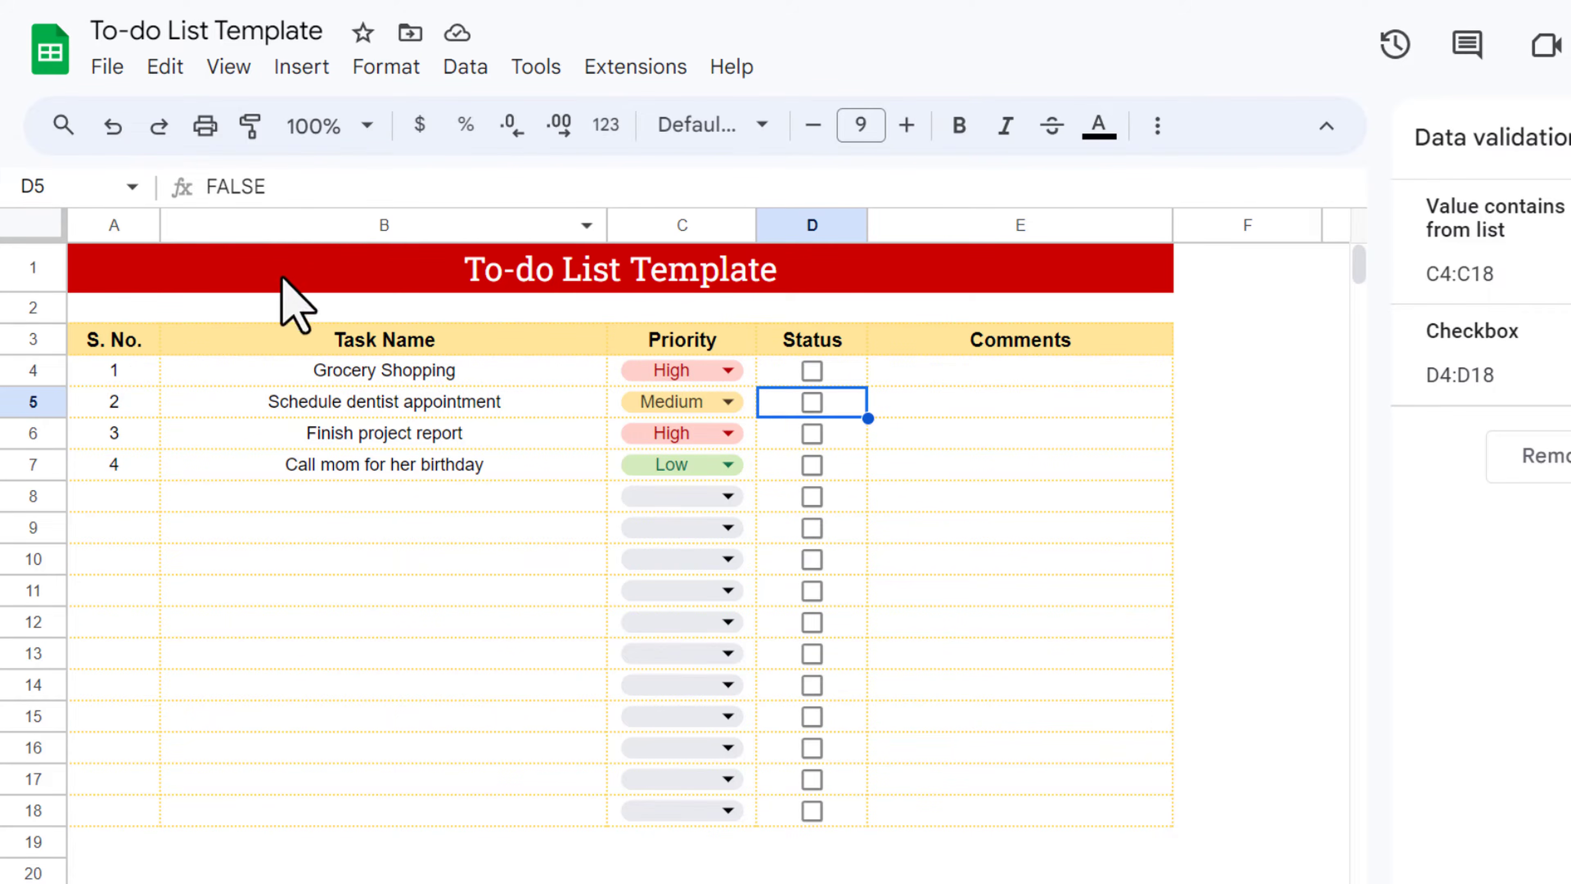
{"action": "left_click", "coordinate": [848, 373]}
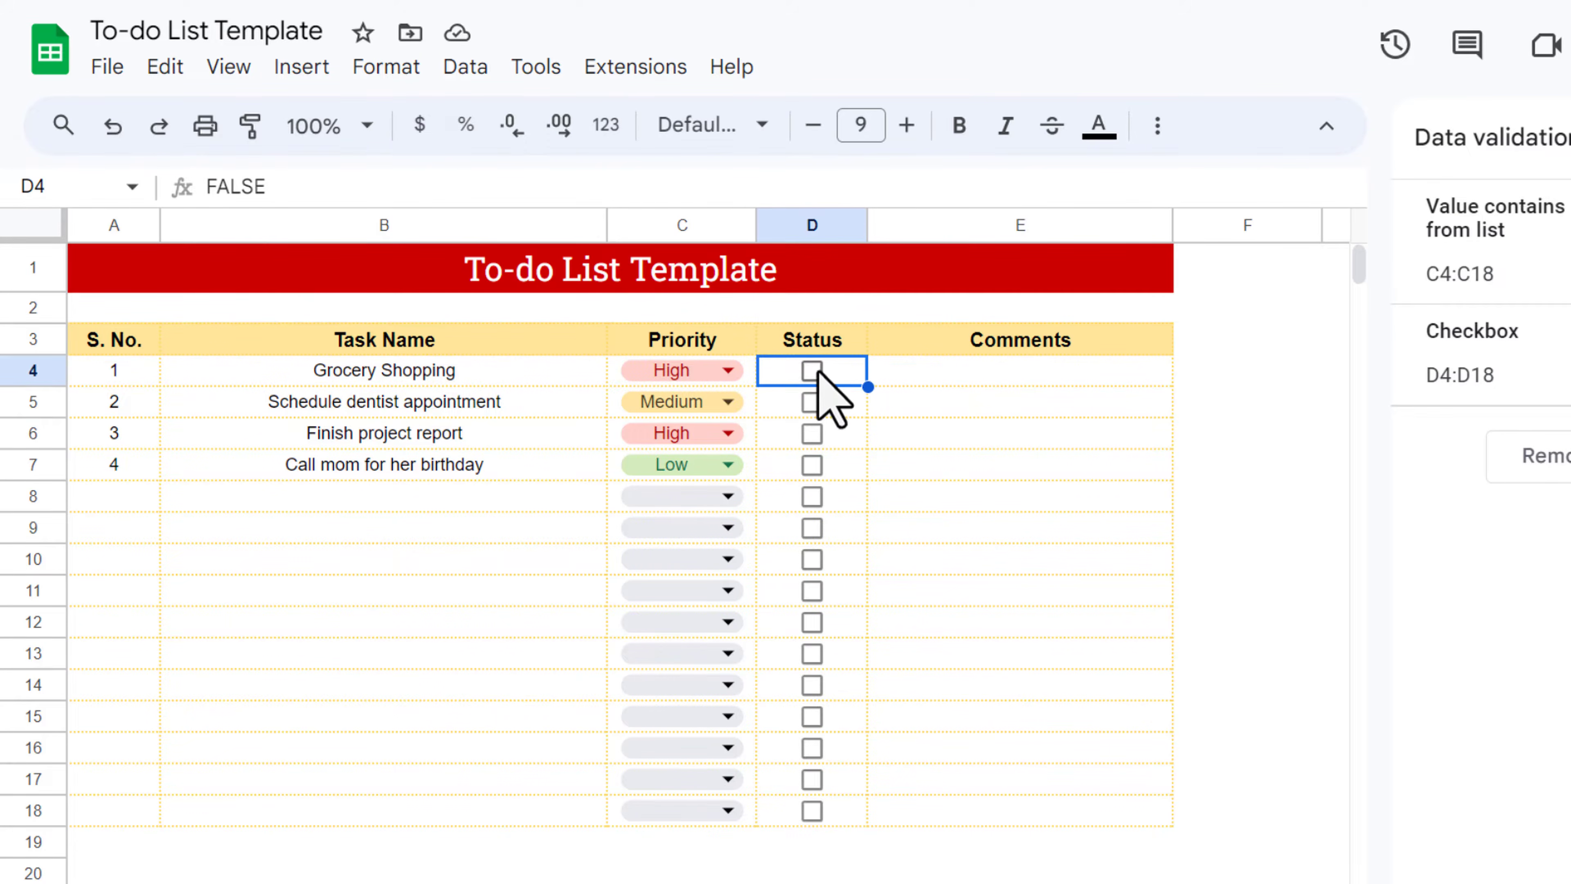
{"action": "left_click", "coordinate": [815, 370]}
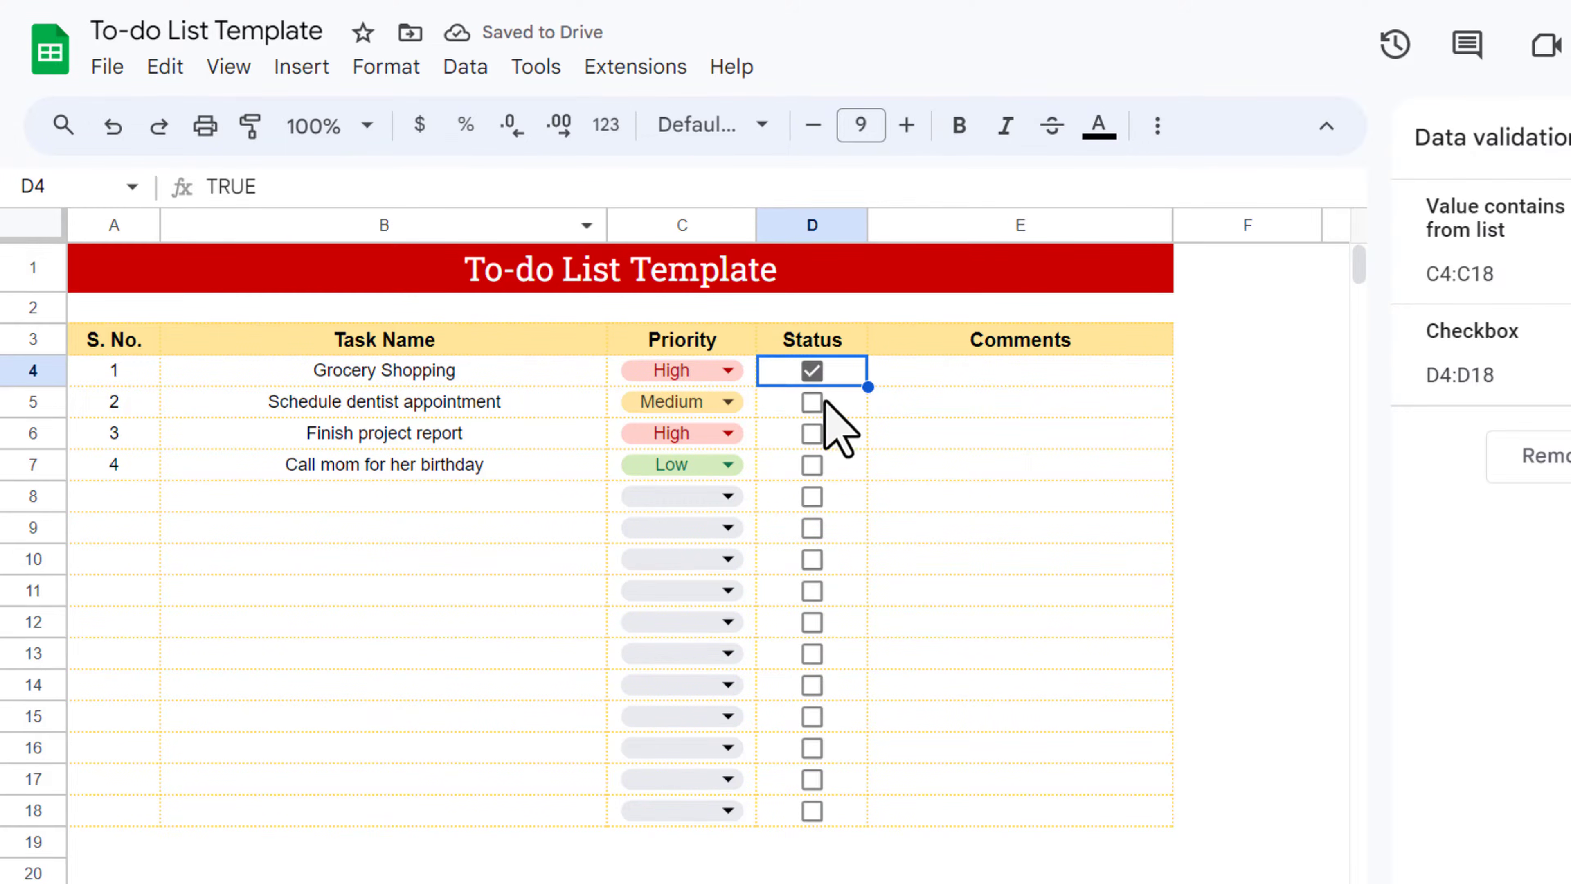
{"action": "left_click", "coordinate": [813, 374]}
{"action": "left_click", "coordinate": [811, 405]}
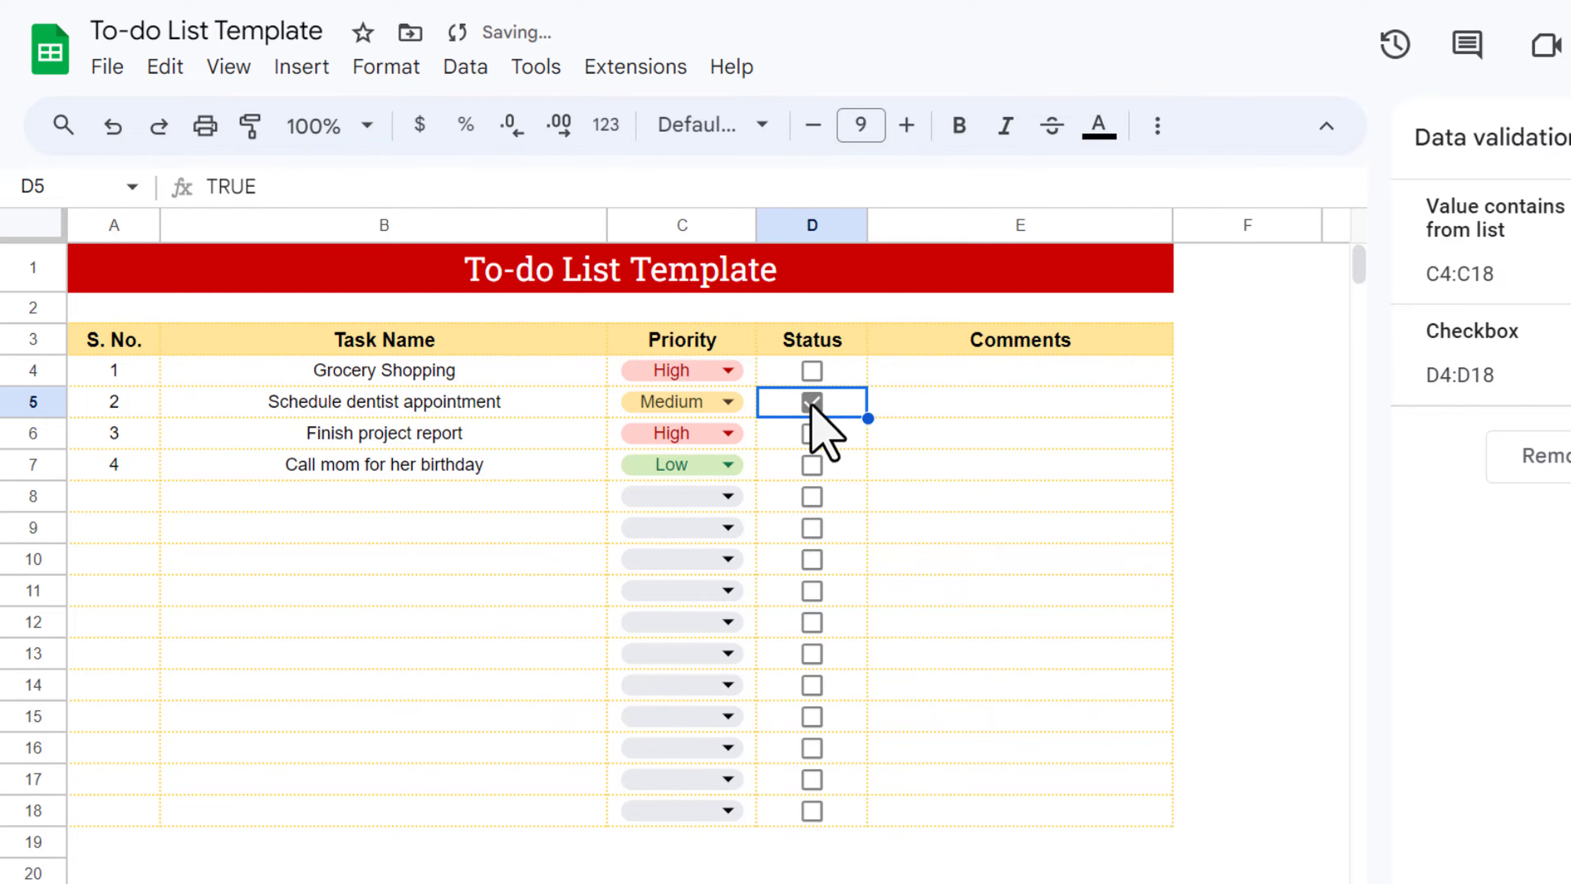
{"action": "left_click", "coordinate": [812, 402]}
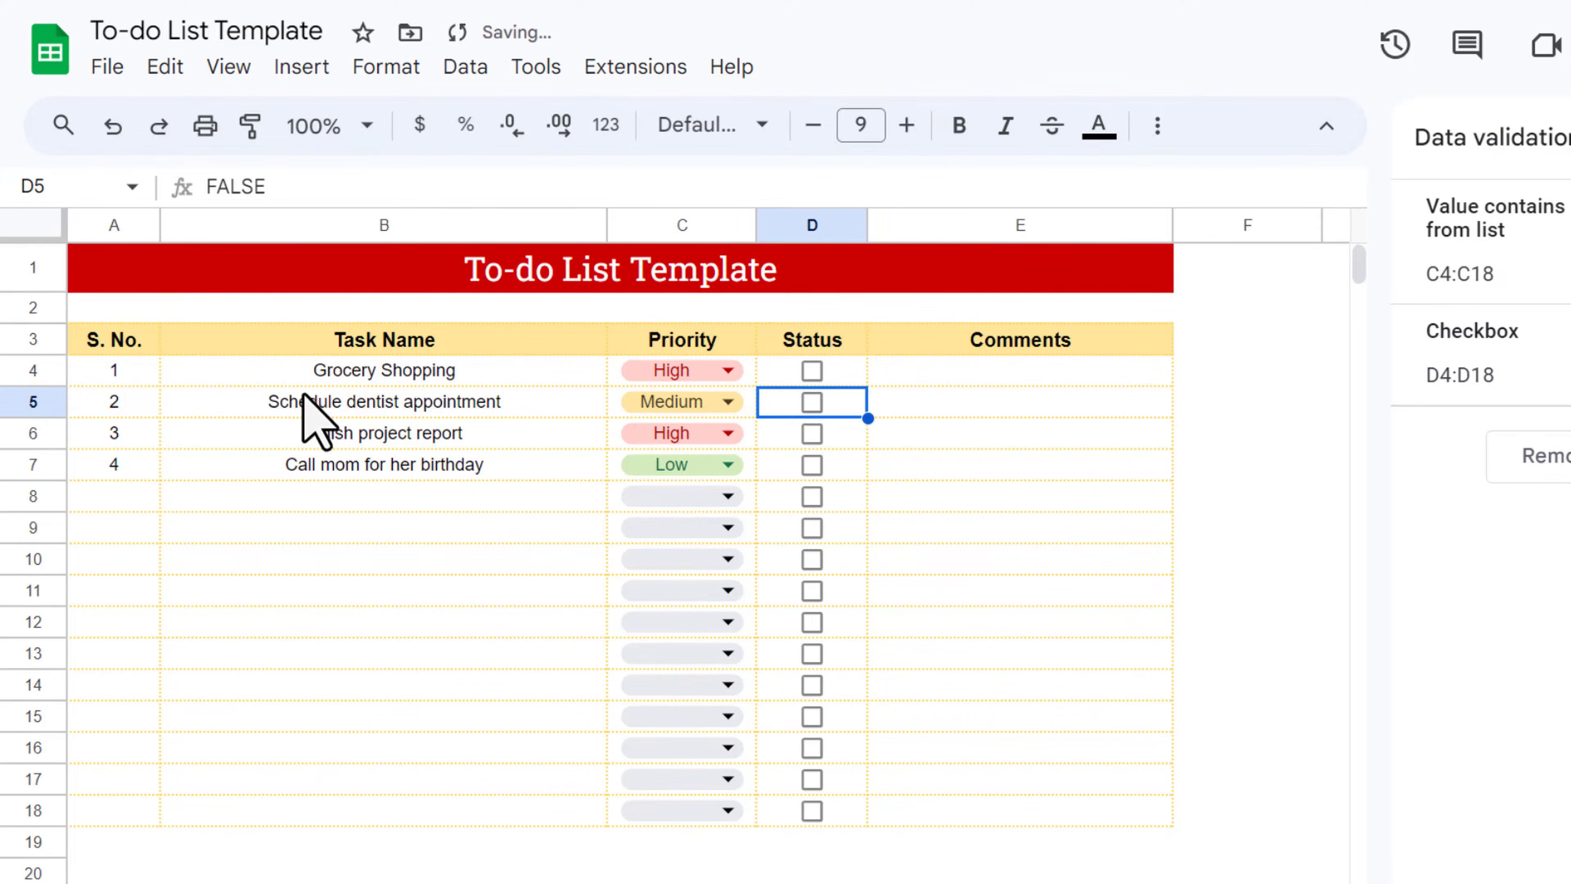
Start a conditional formatting rule for the Task Name cells B4:B18 with the custom formula =D4
{"action": "left_click_drag", "start_coordinate": [383, 371], "coordinate": [386, 817]}
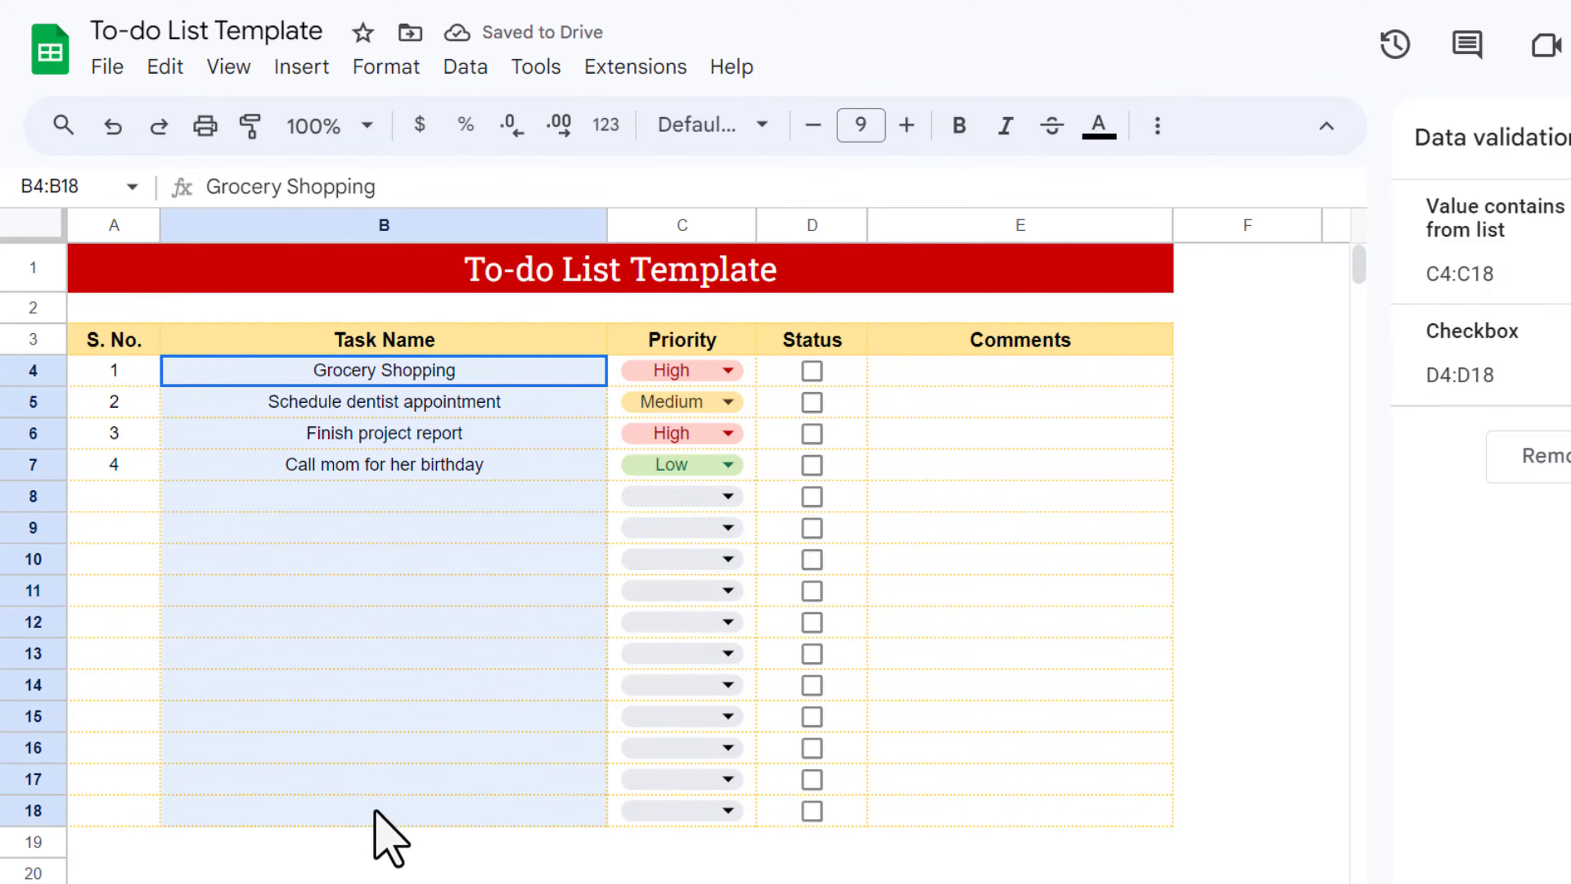
{"action": "left_click", "coordinate": [849, 369]}
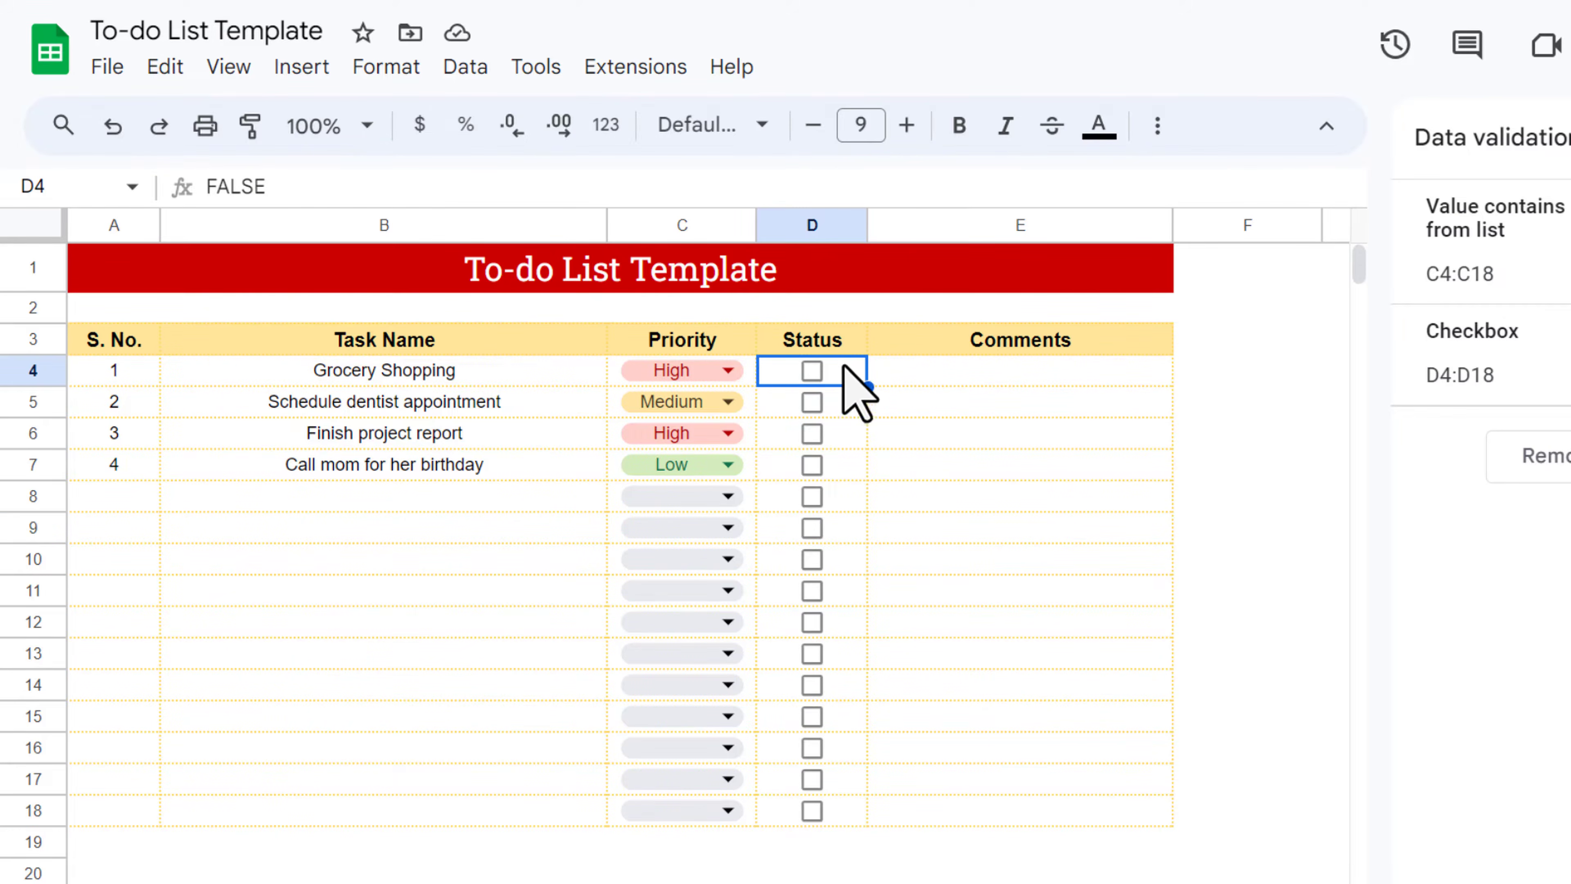
{"action": "left_click_drag", "start_coordinate": [302, 370], "coordinate": [284, 810]}
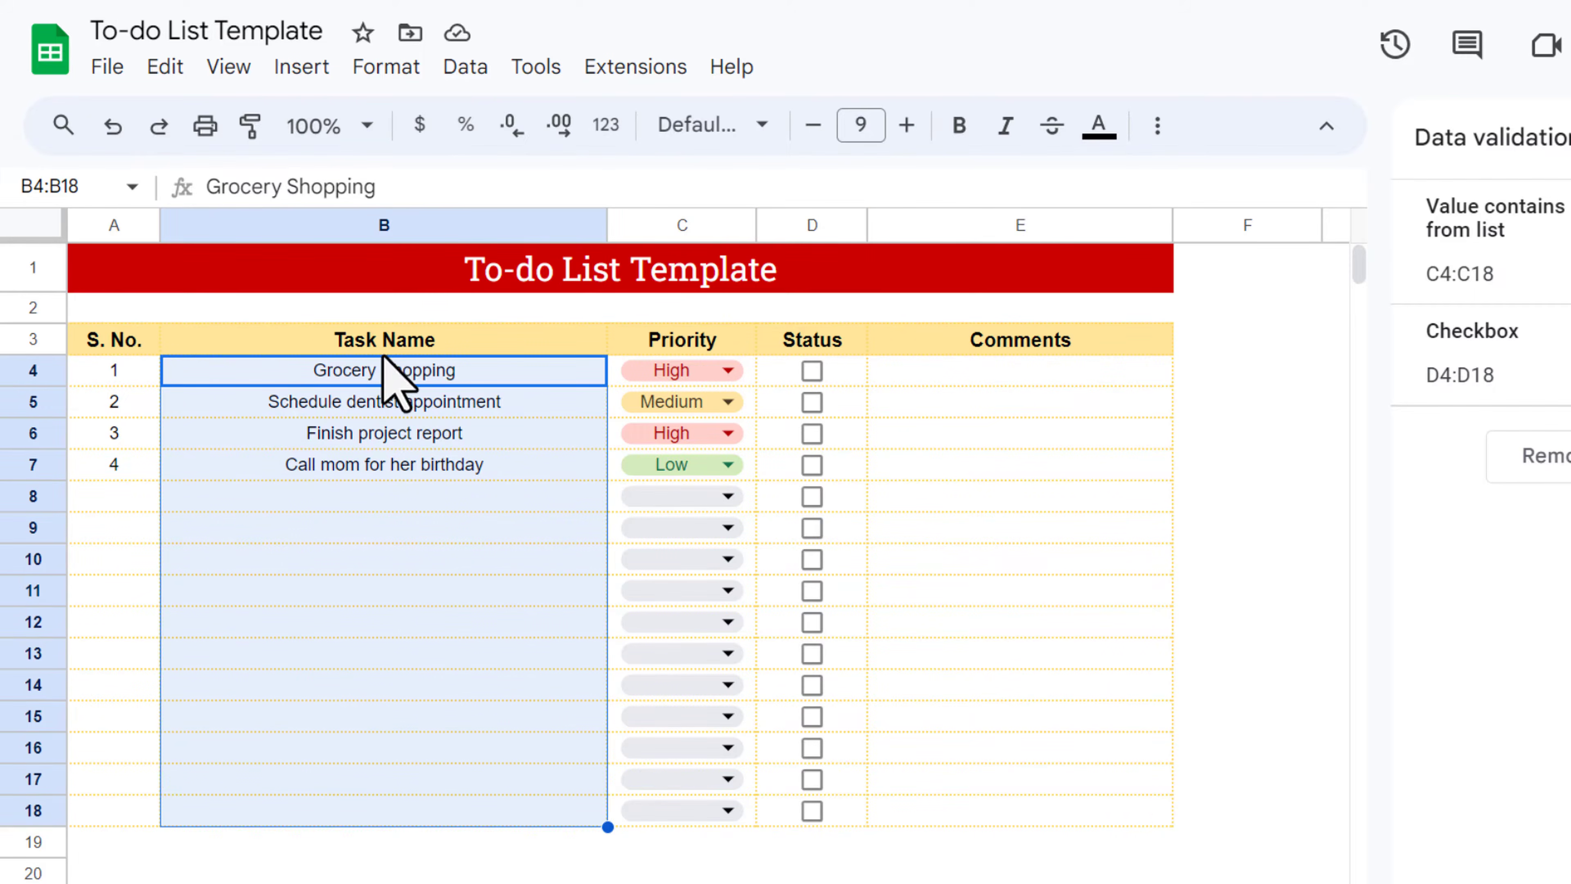
{"action": "left_click", "coordinate": [388, 367]}
{"action": "left_click_drag", "start_coordinate": [399, 422], "coordinate": [380, 812]}
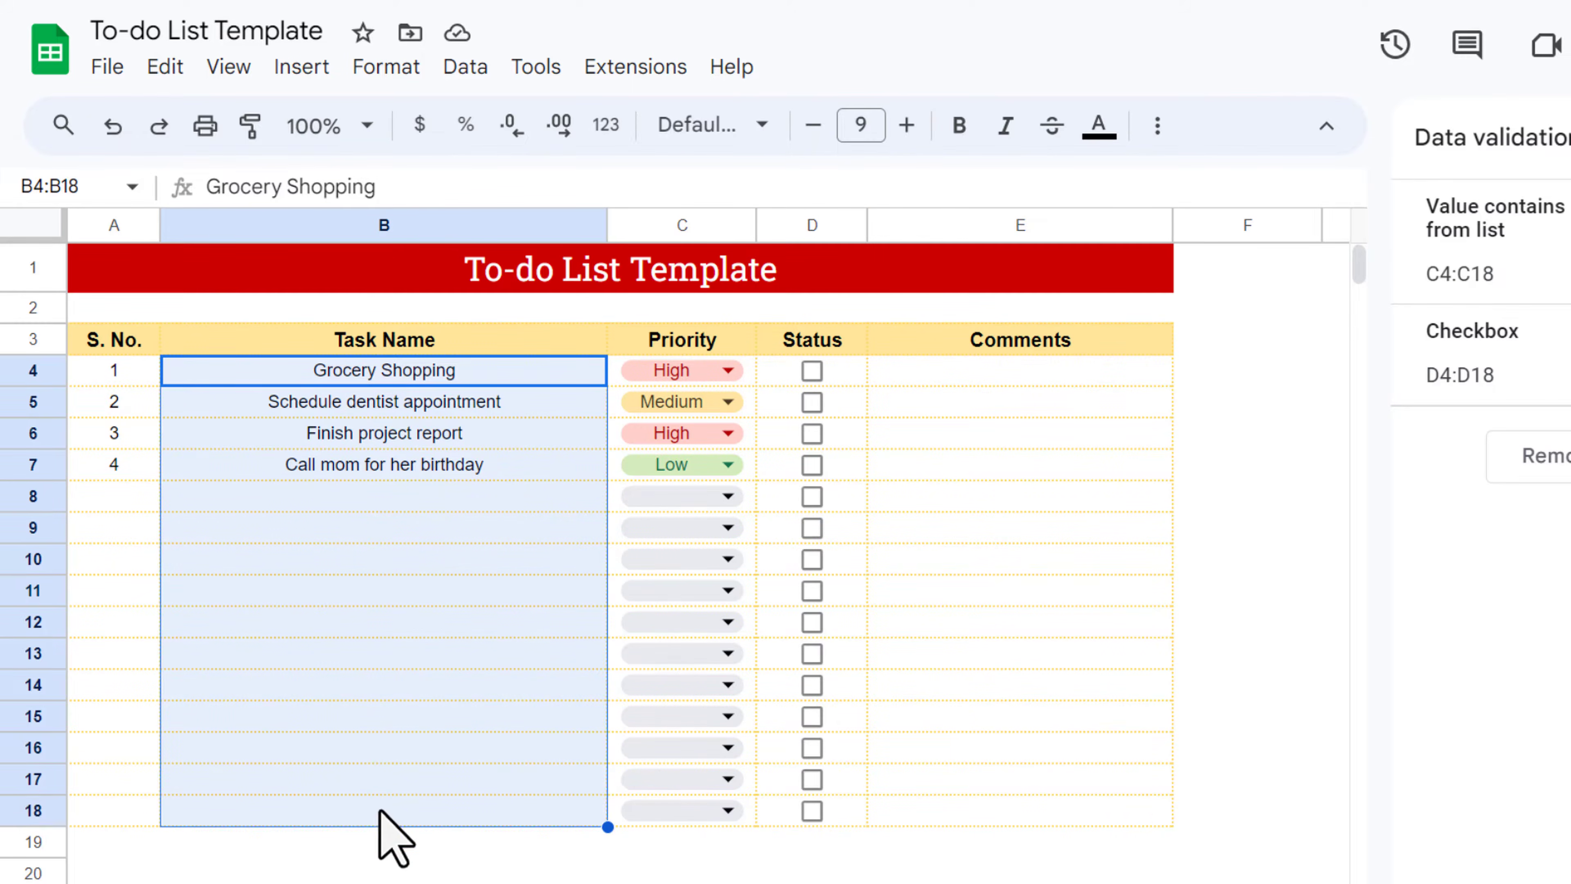
{"action": "left_click", "coordinate": [389, 69]}
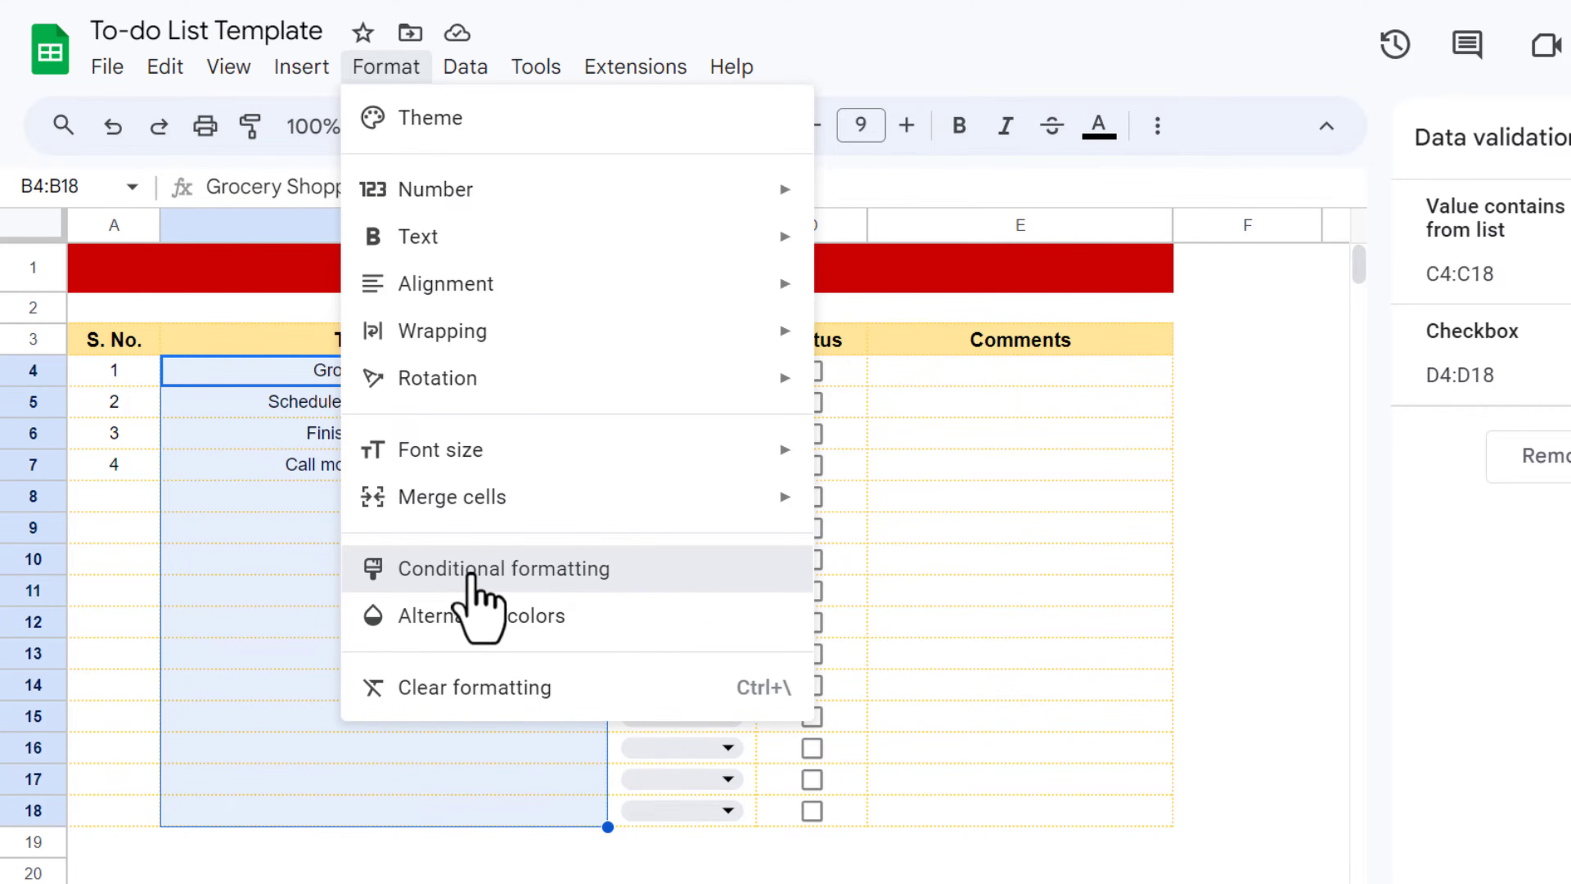
{"action": "left_click", "coordinate": [452, 541]}
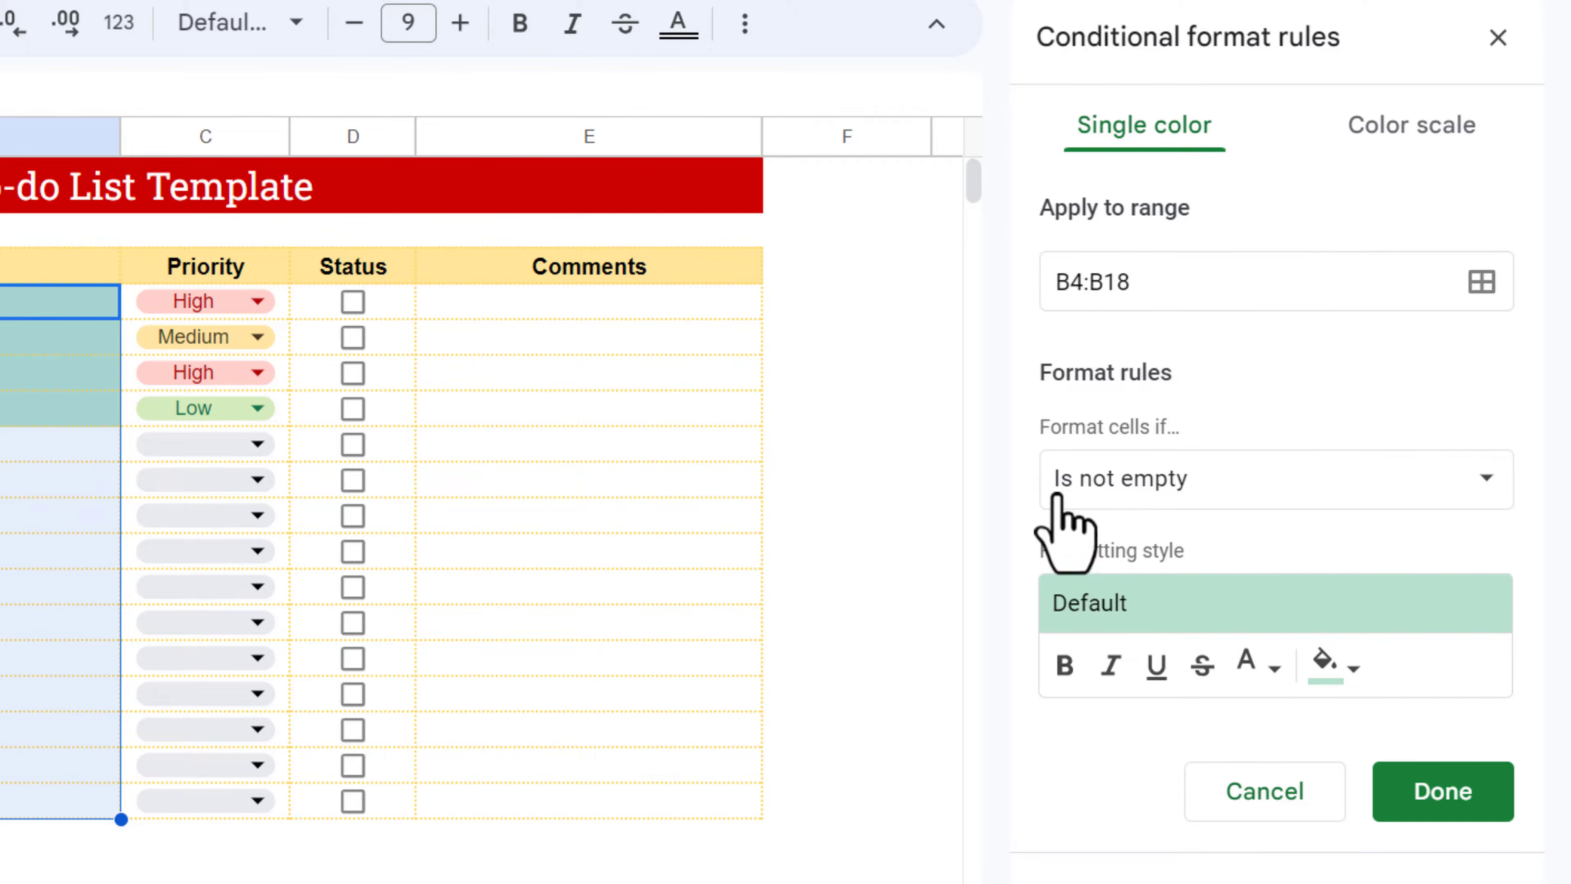
{"action": "left_click", "coordinate": [1153, 489]}
{"action": "left_click_drag", "start_coordinate": [1369, 483], "coordinate": [1364, 854]}
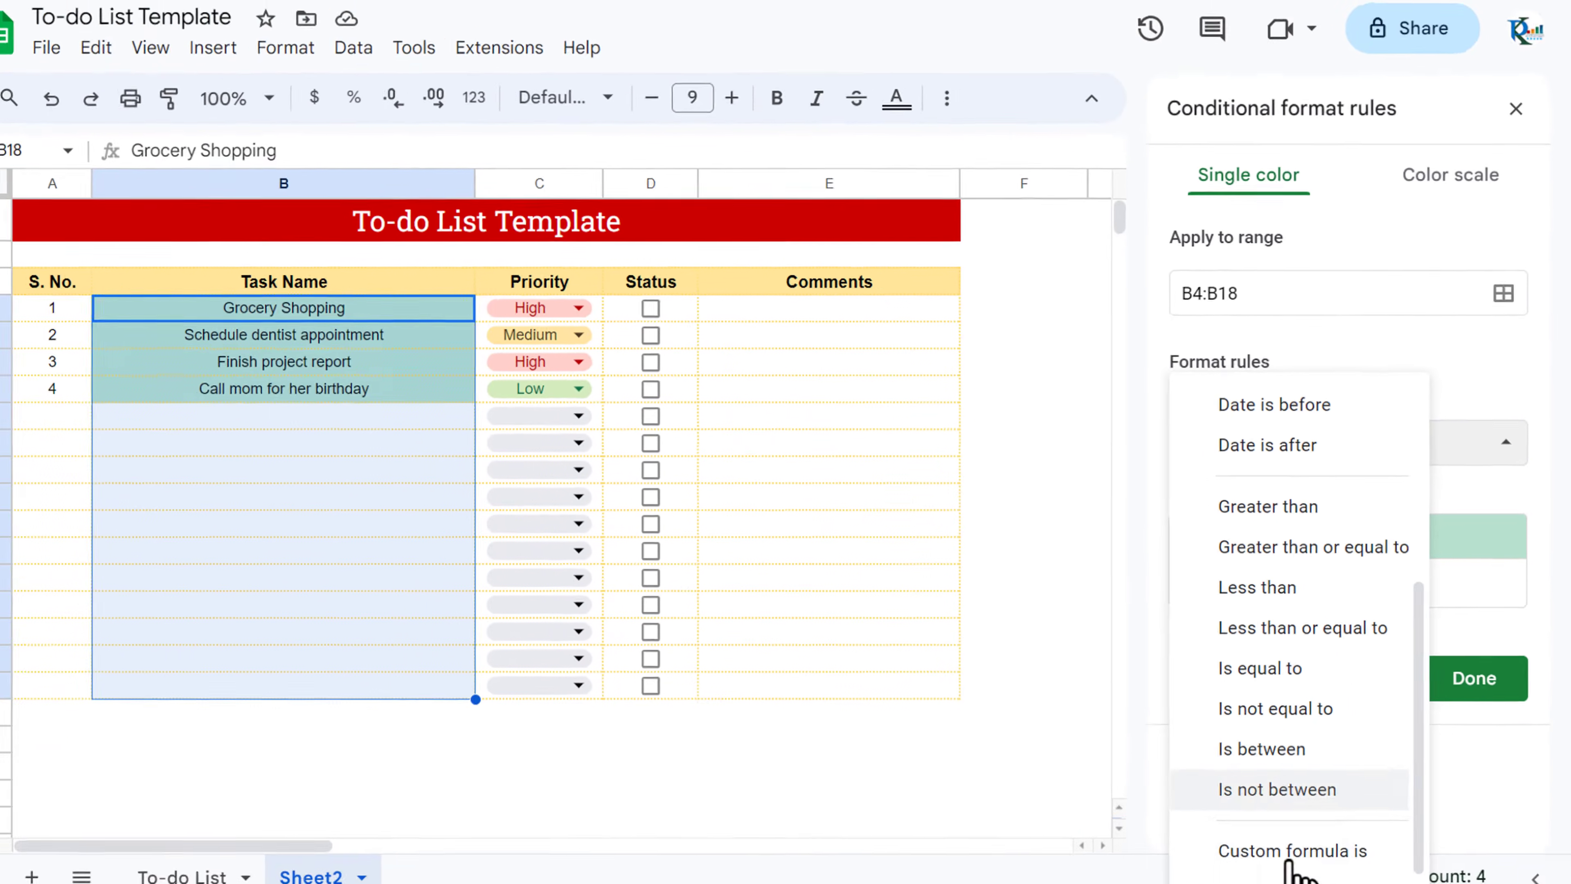
{"action": "left_click", "coordinate": [1363, 836]}
{"action": "left_click", "coordinate": [1207, 499]}
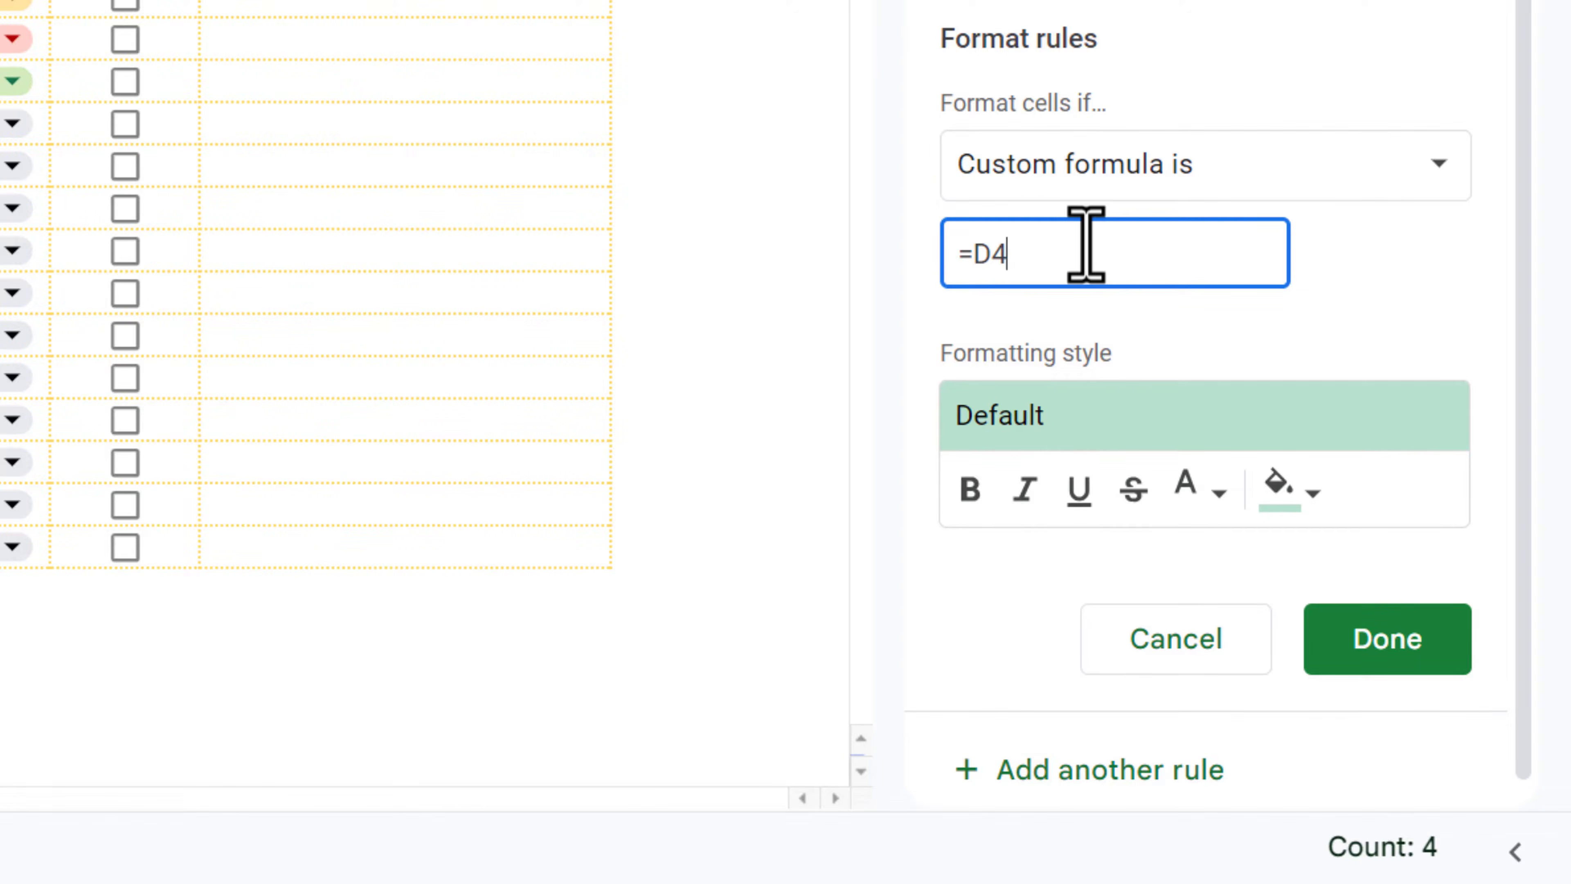
{"action": "key", "text": "BackSpace"}
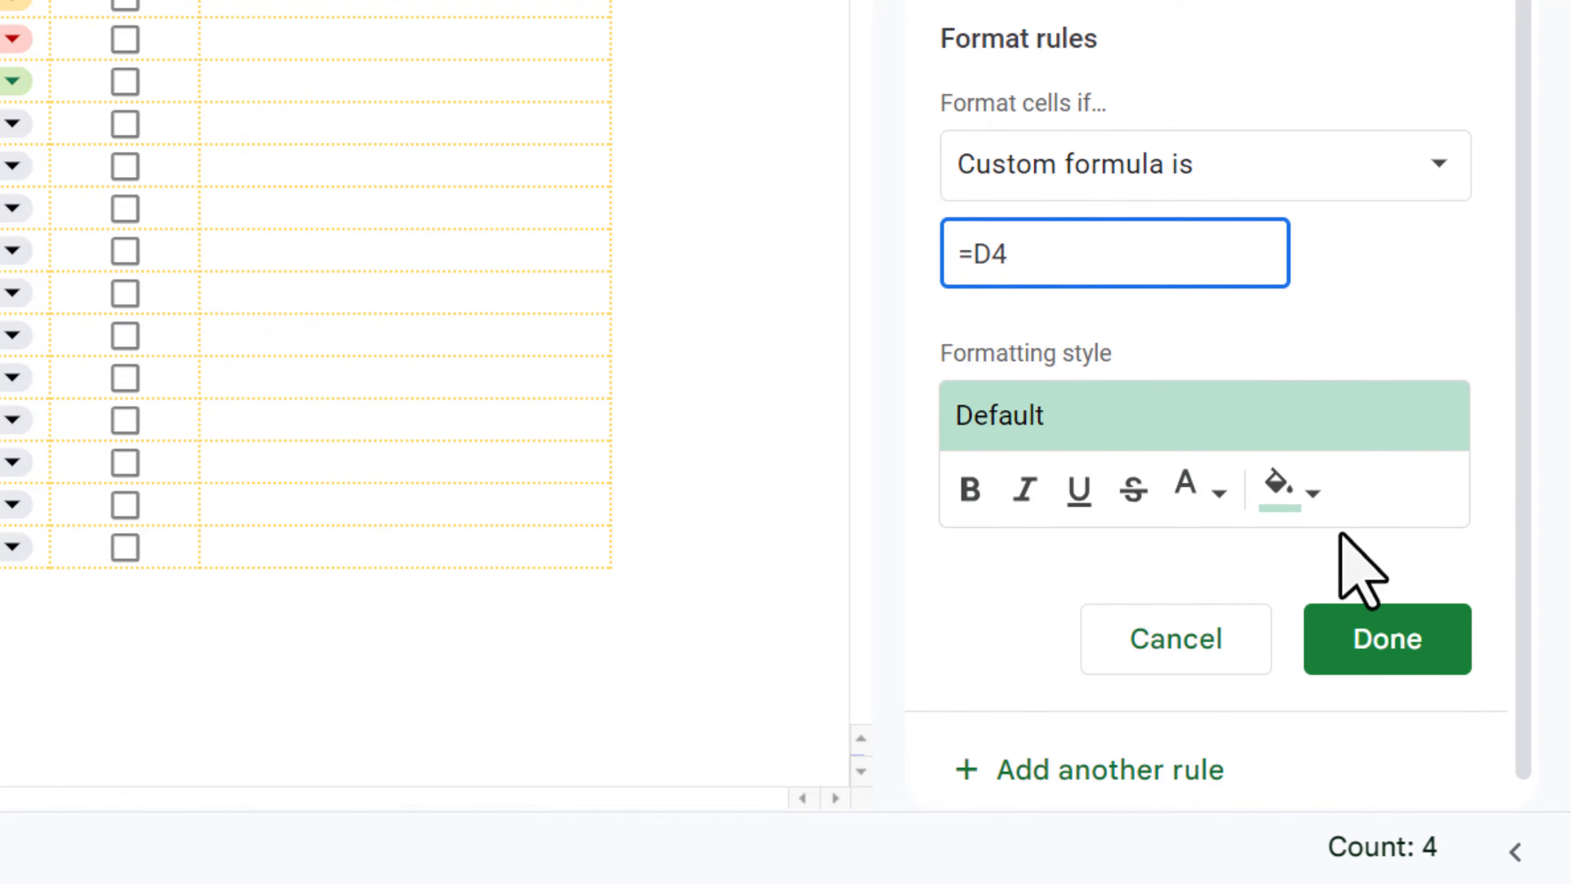
Give the rule a strikethrough and the custom pale green fill #e6faf1, and save it
{"action": "left_click", "coordinate": [1135, 493]}
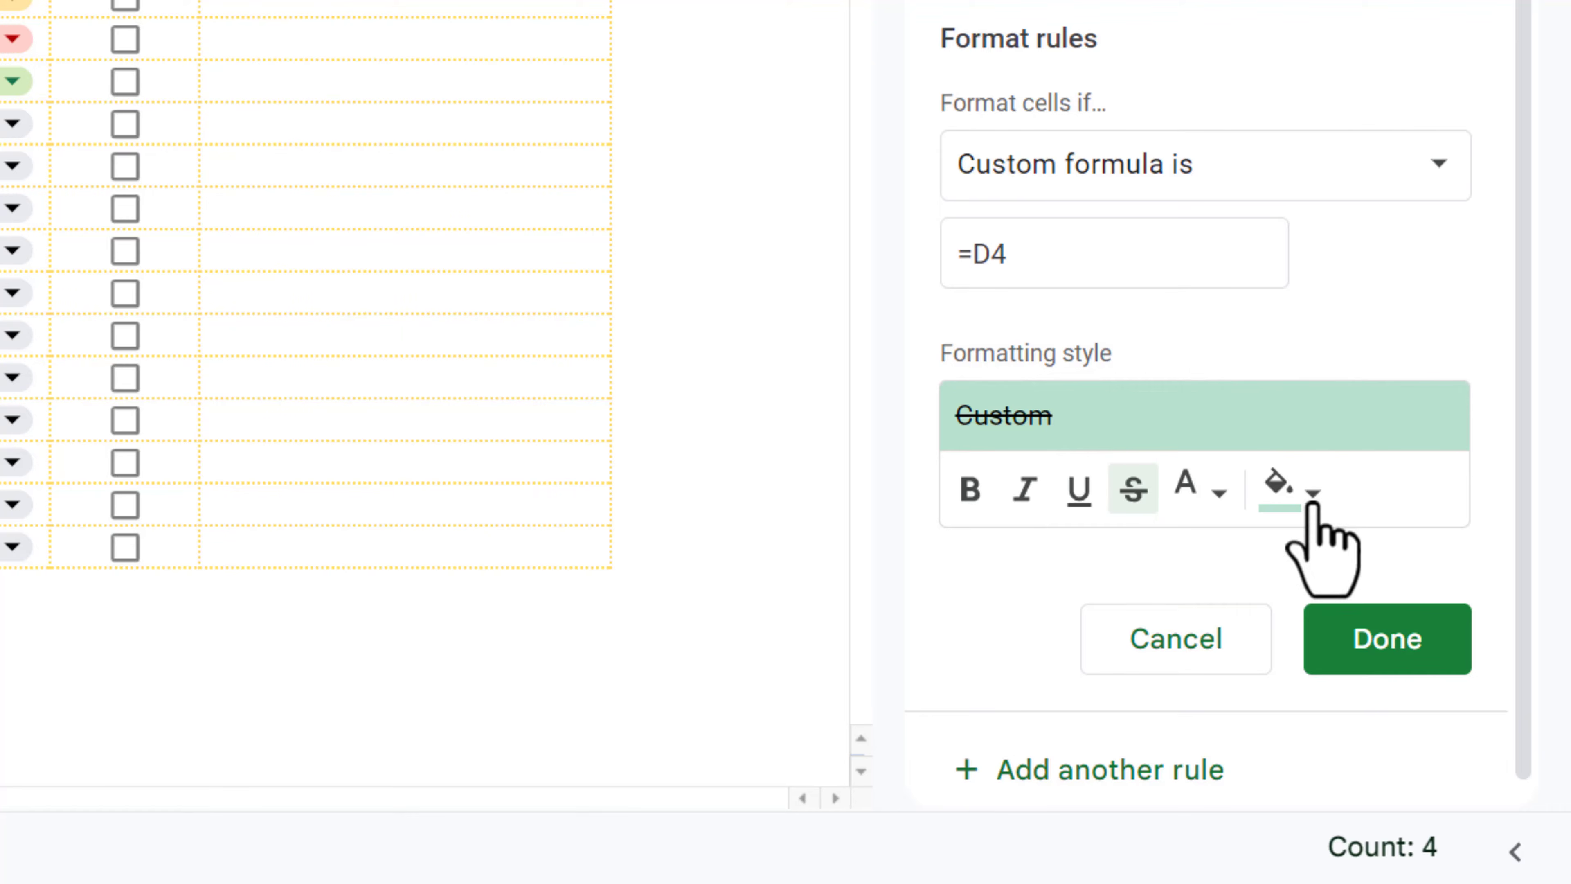
{"action": "left_click", "coordinate": [1311, 498]}
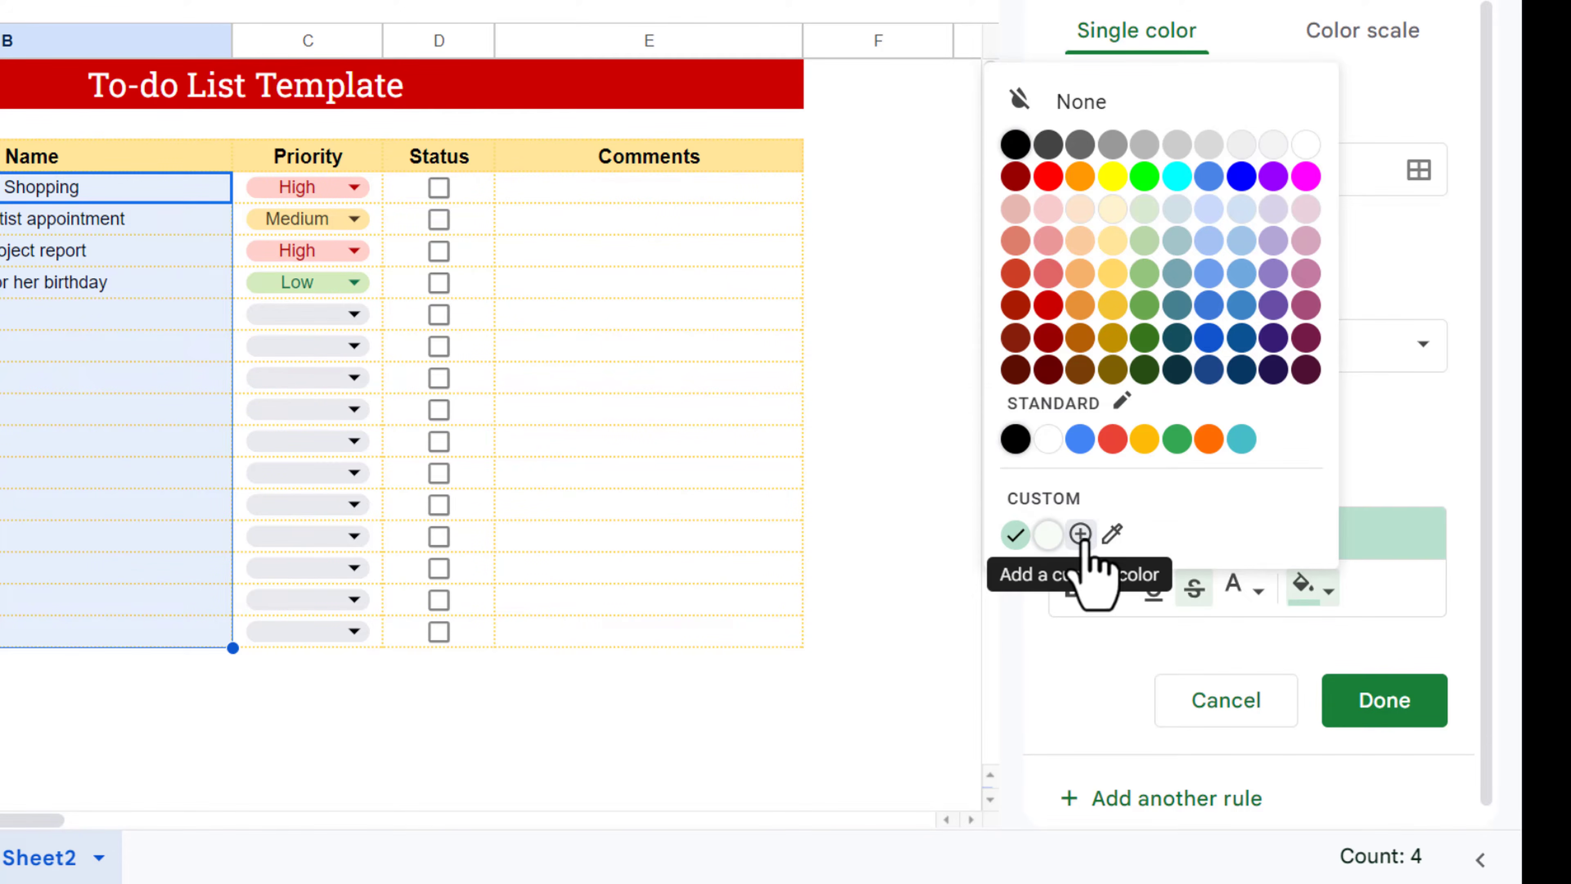
{"action": "left_click", "coordinate": [1117, 531]}
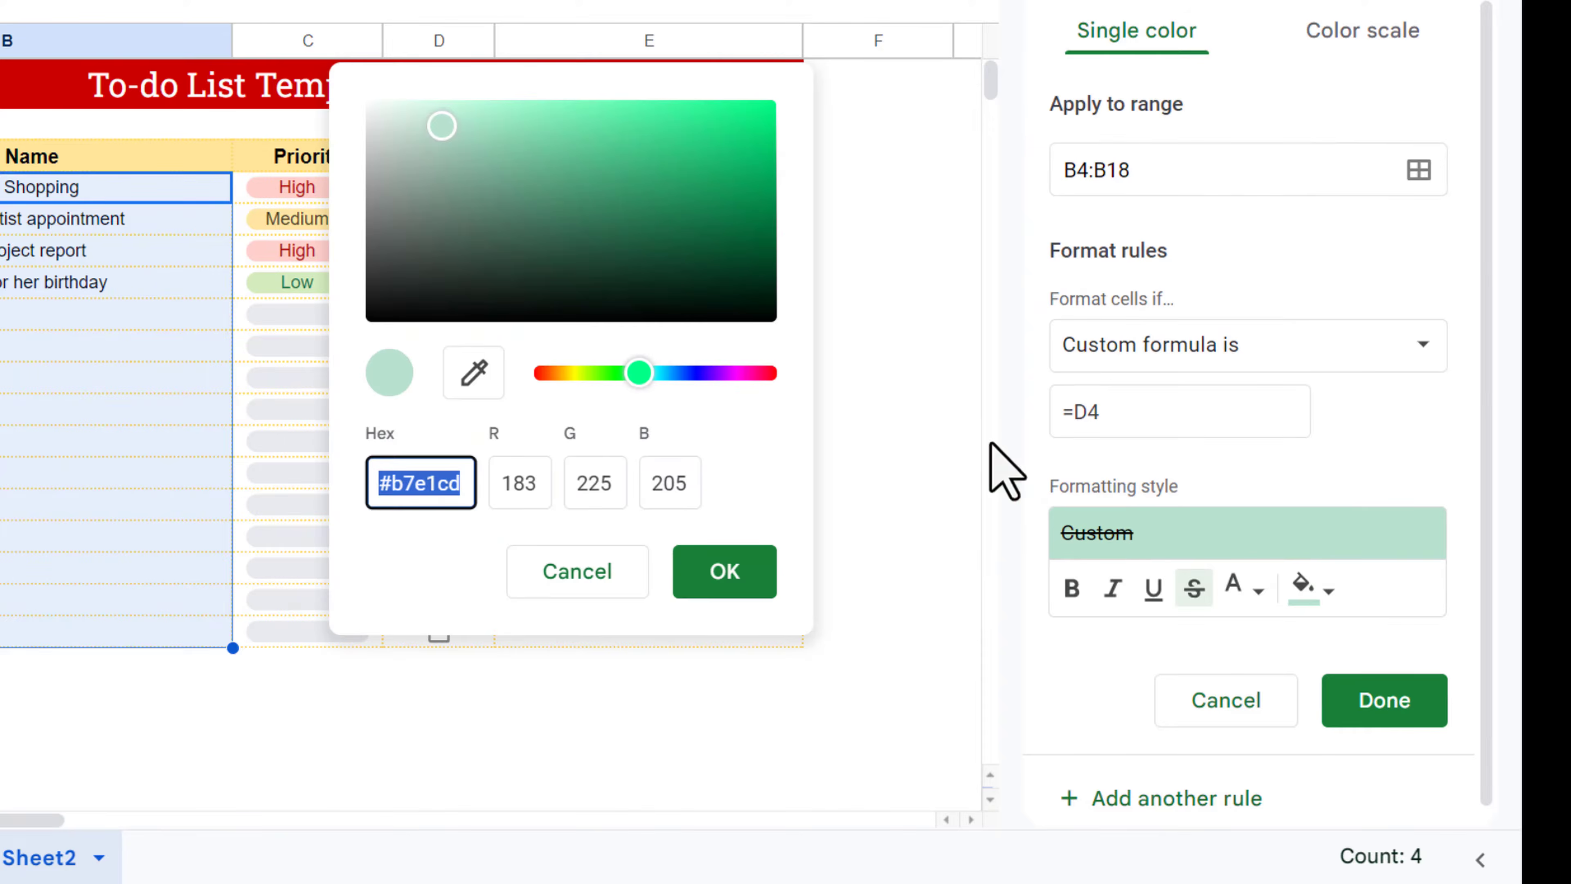
{"action": "left_click_drag", "start_coordinate": [442, 127], "coordinate": [394, 111]}
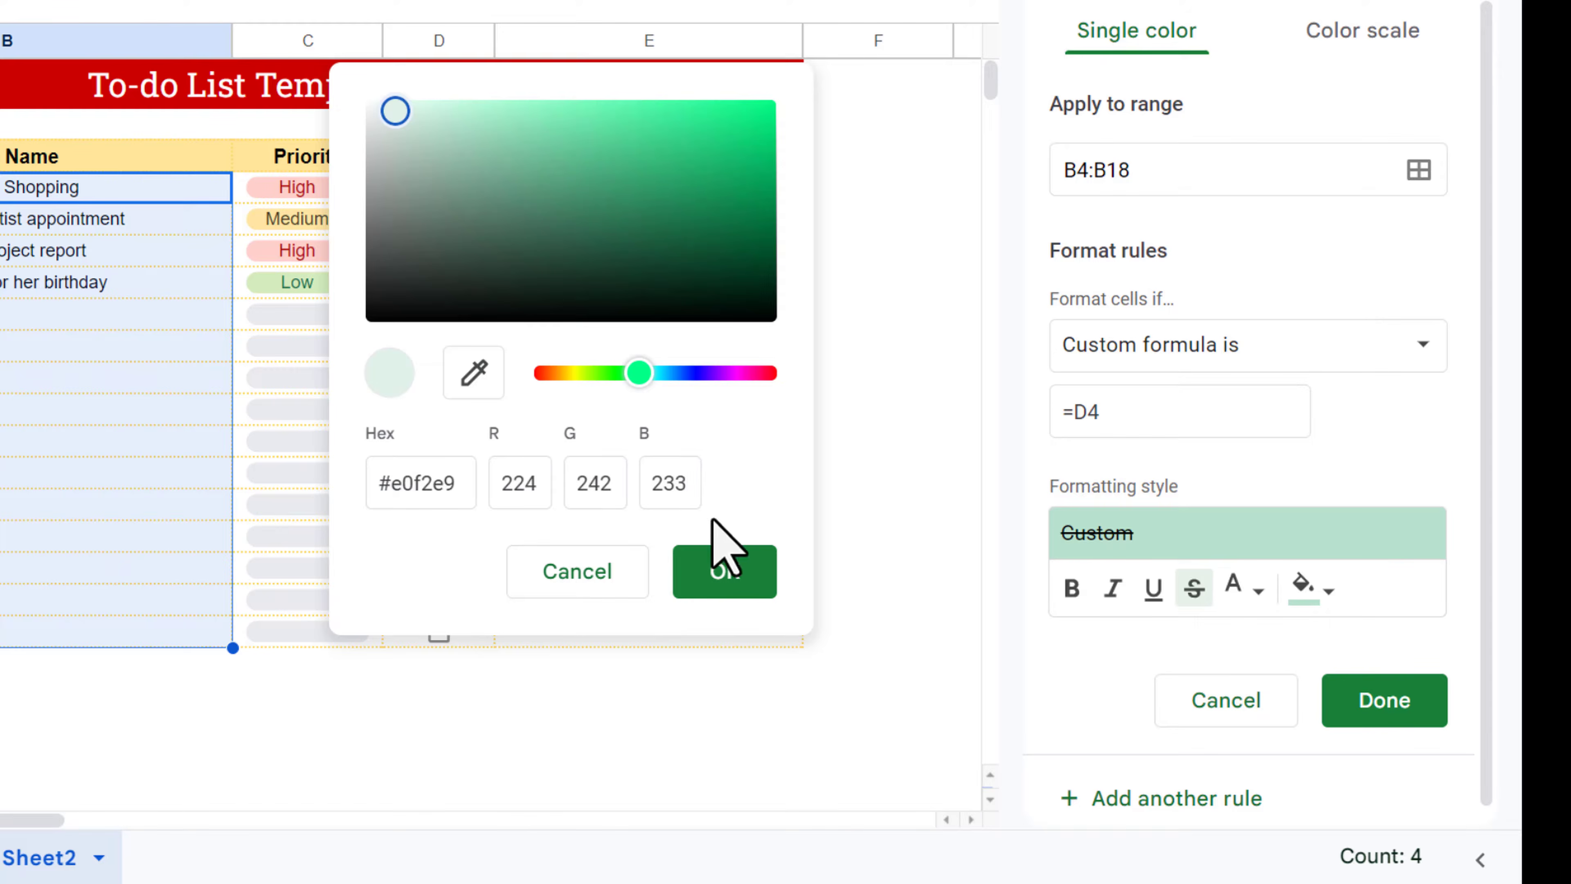
{"action": "left_click", "coordinate": [402, 108]}
{"action": "left_click_drag", "start_coordinate": [400, 109], "coordinate": [398, 105]}
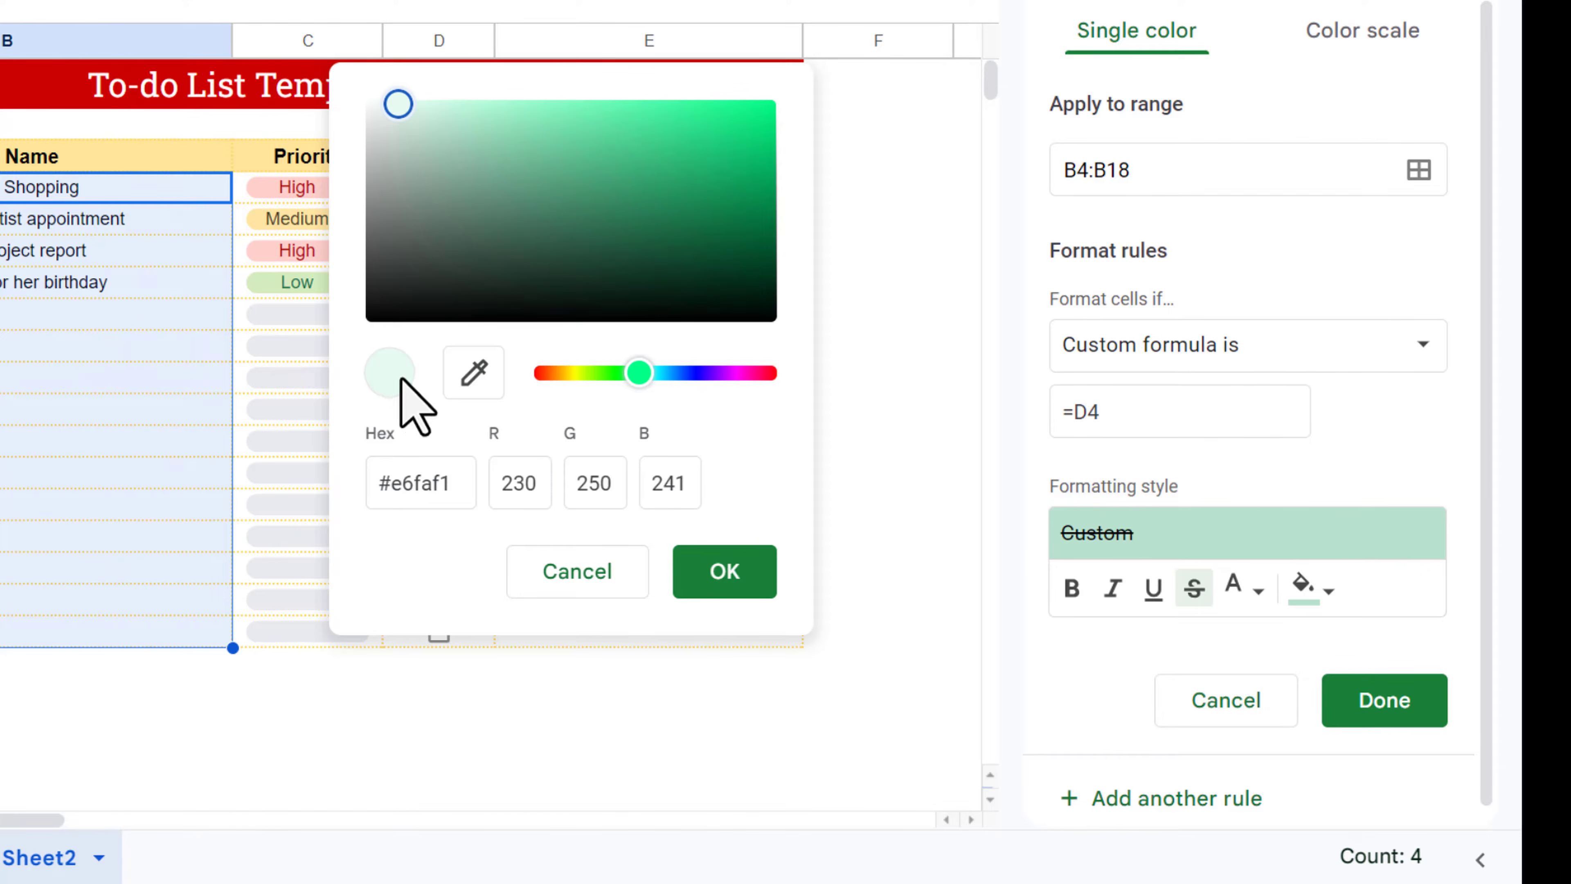
{"action": "left_click", "coordinate": [742, 577]}
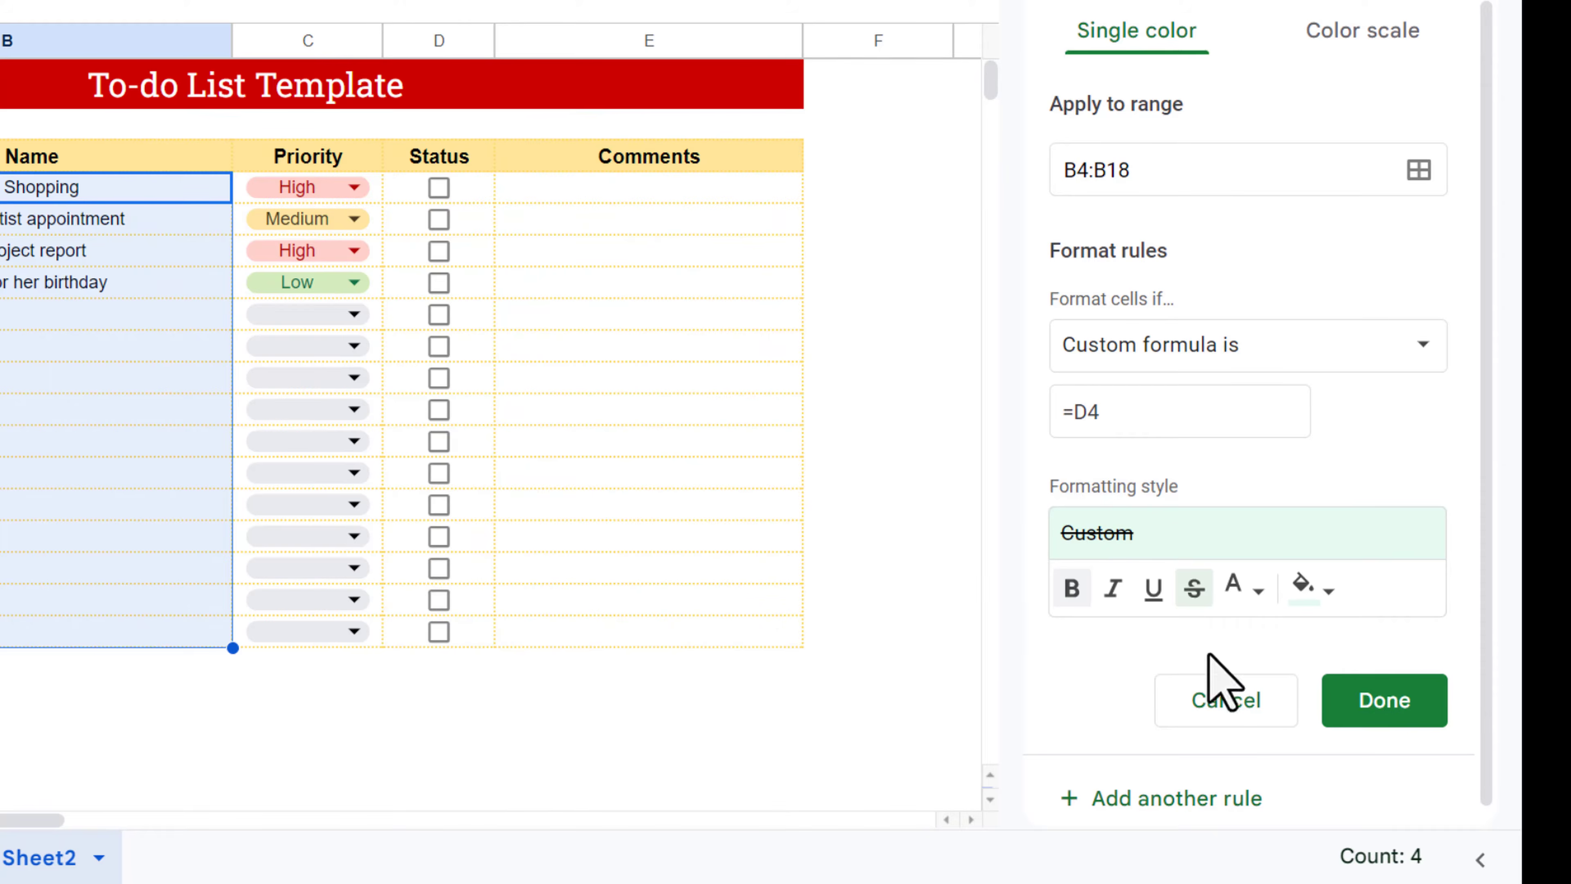
{"action": "left_click", "coordinate": [1388, 702]}
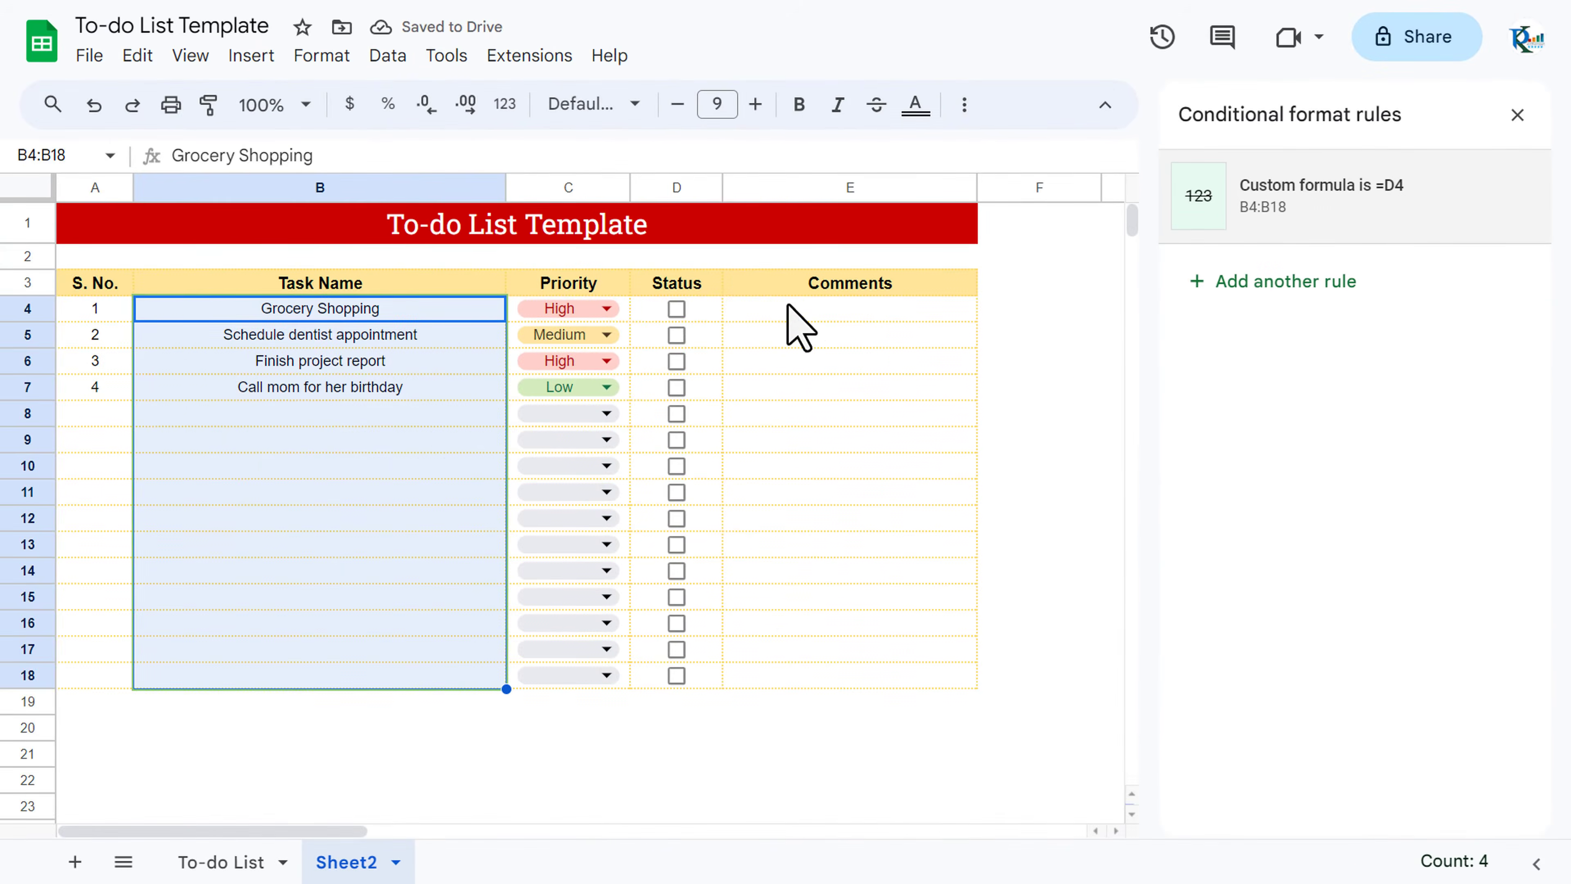
Test the rule by ticking the Status checkboxes in D4, D6 and D8
{"action": "left_click", "coordinate": [789, 306]}
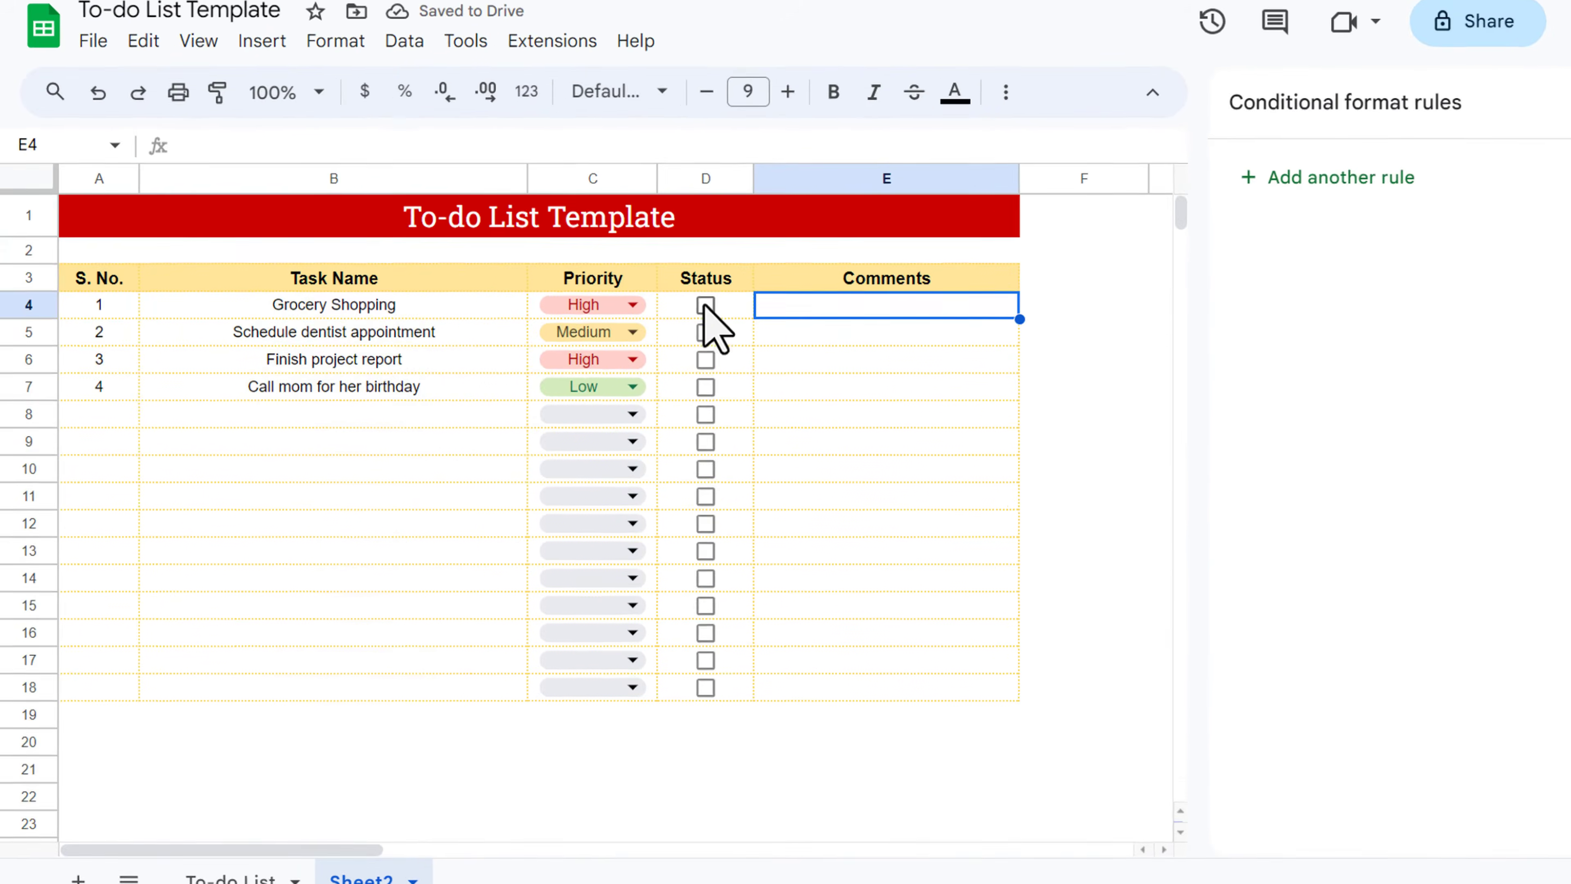
{"action": "left_click", "coordinate": [677, 308]}
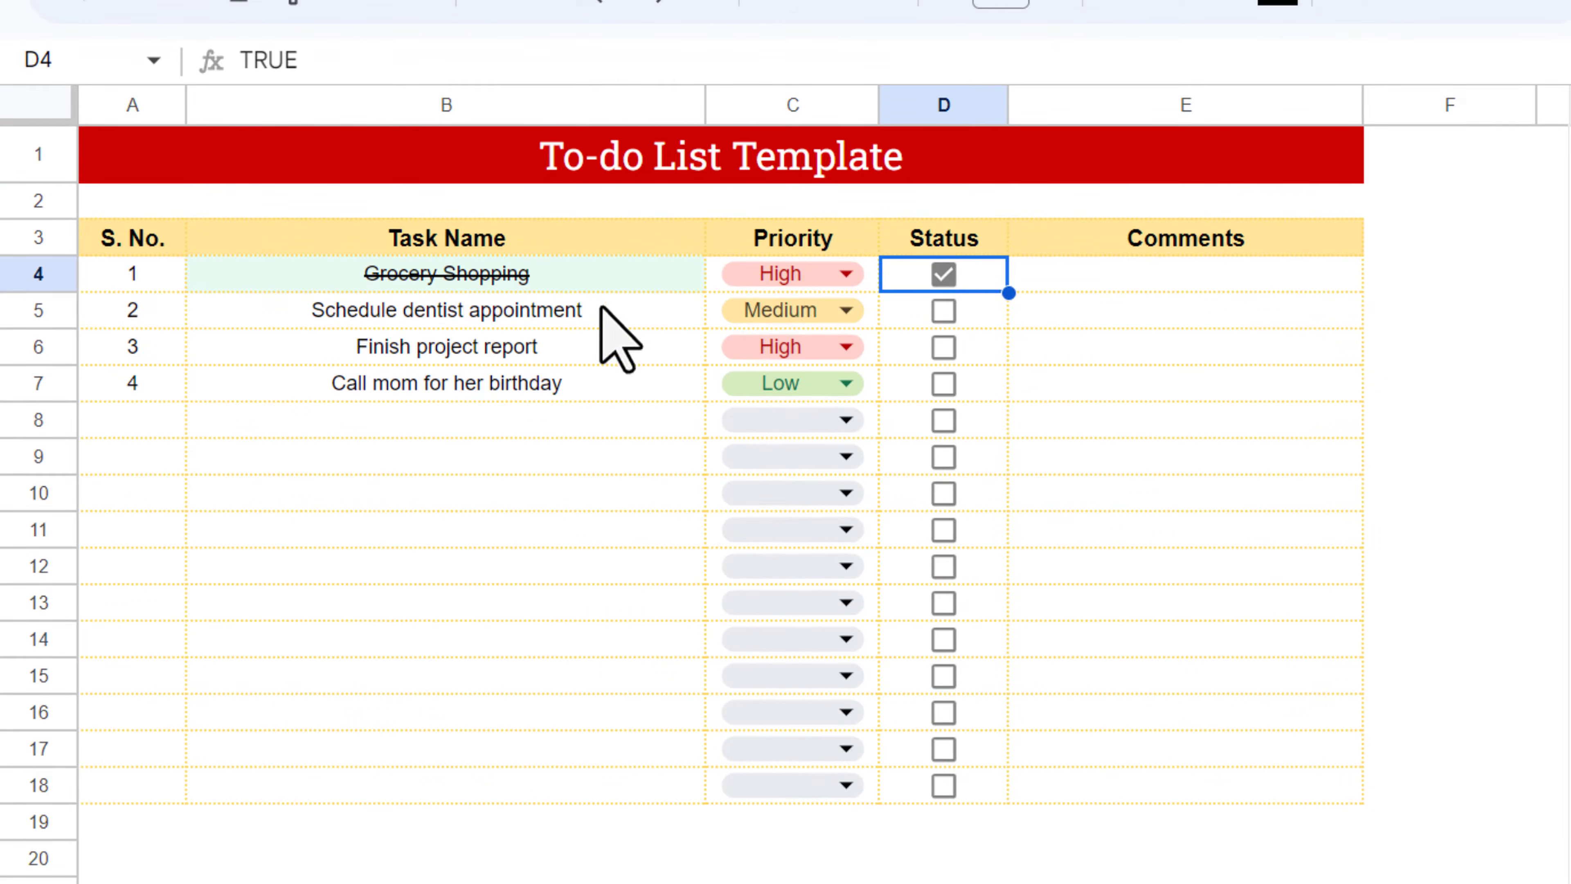
{"action": "left_click", "coordinate": [941, 346]}
{"action": "left_click", "coordinate": [941, 422]}
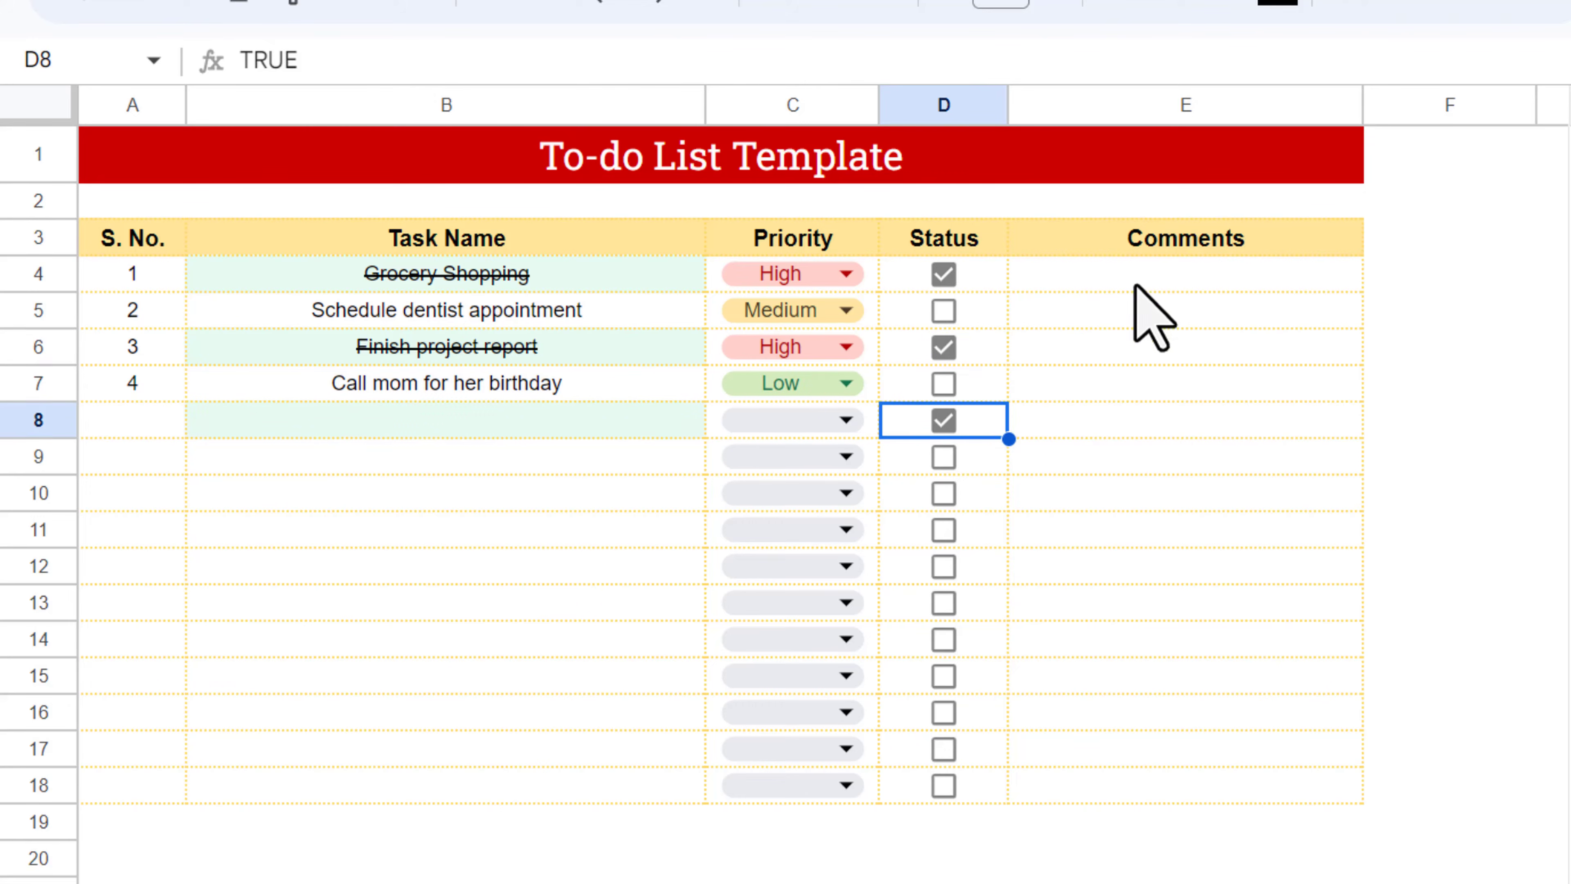
{"action": "left_click", "coordinate": [1135, 273]}
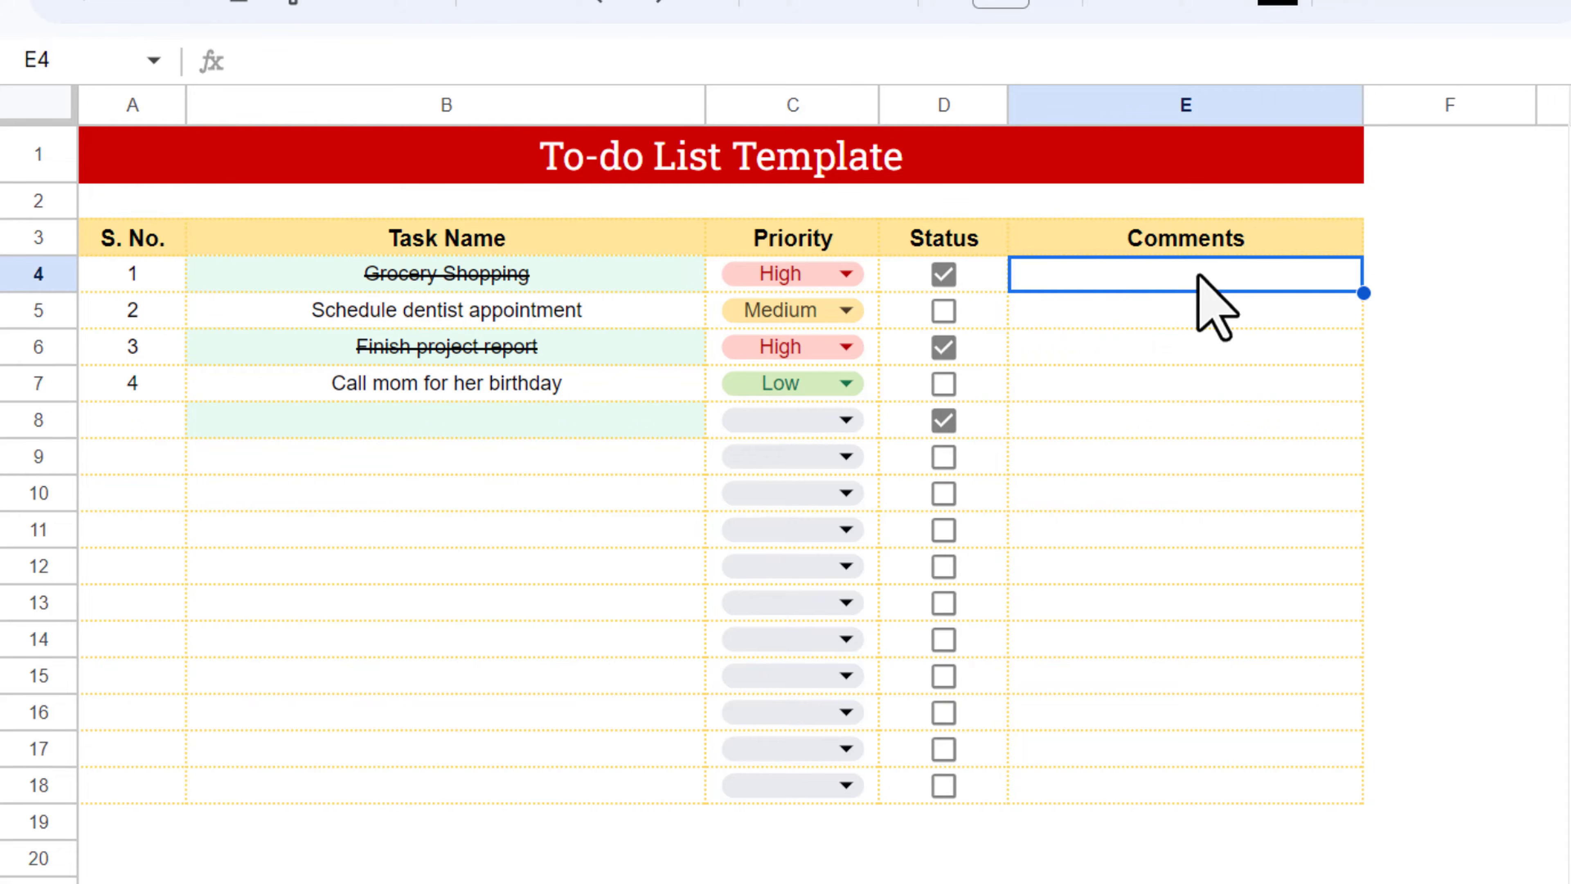